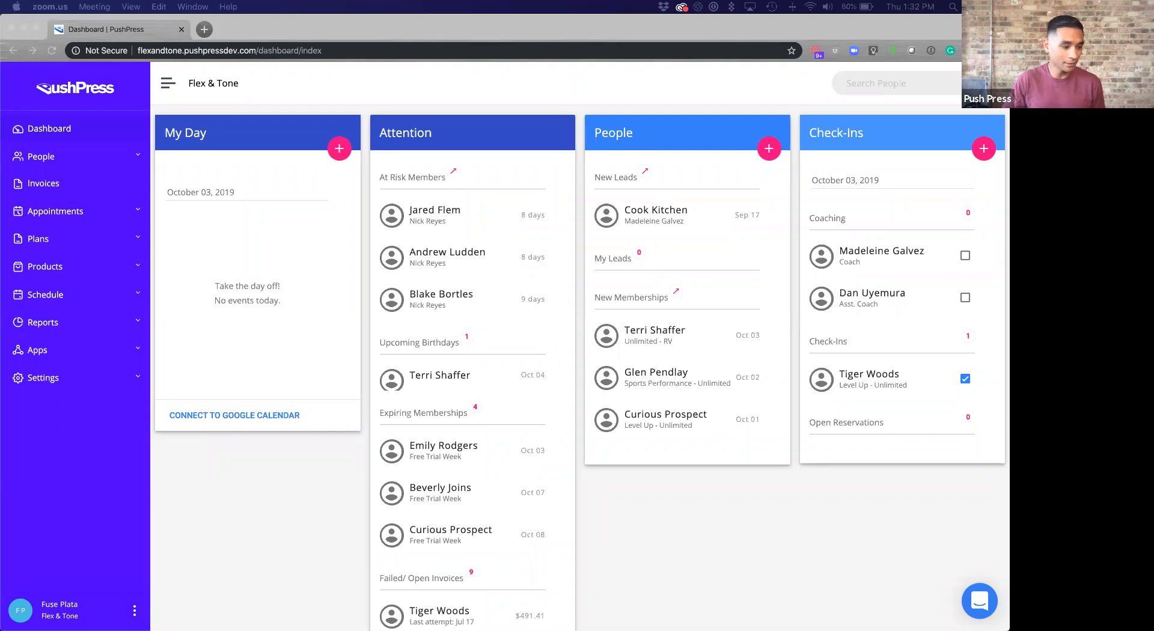
- Open the PushPress Schedule calendar, advance it to Oct 6–12, 2019, and begin a new calendar item
left_click(211, 508)
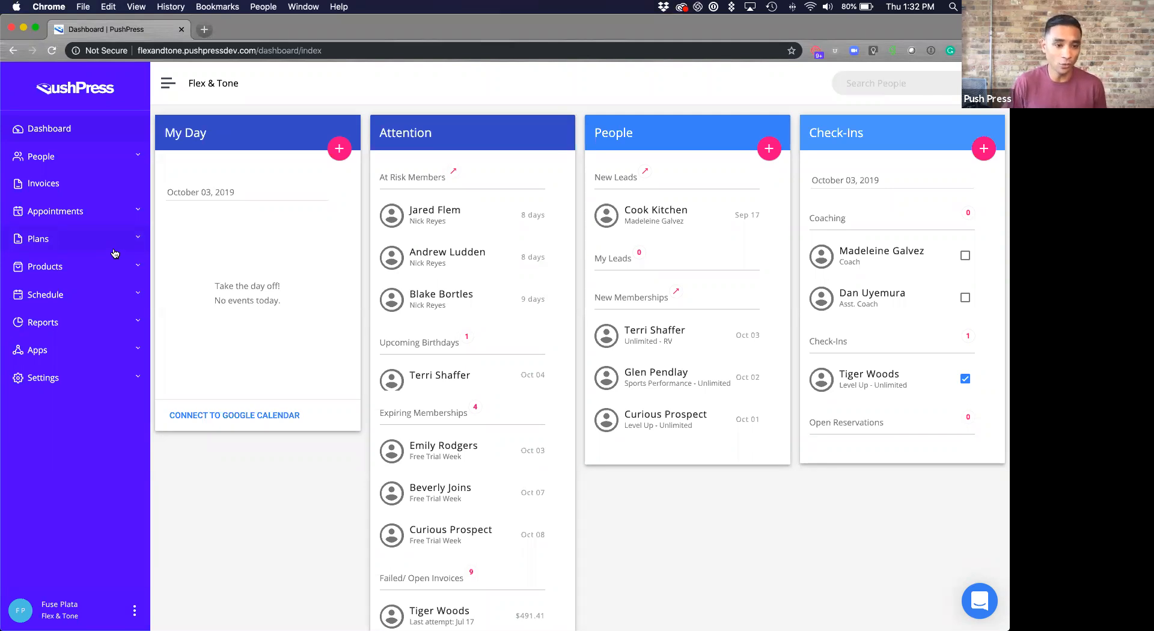
left_click(99, 298)
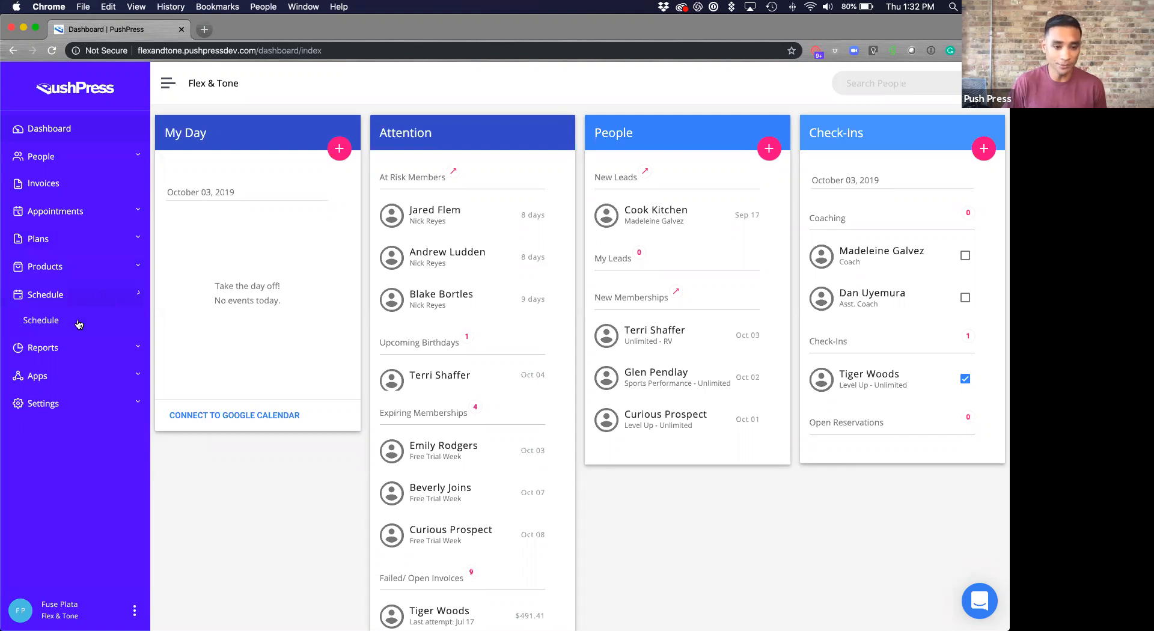
left_click(57, 325)
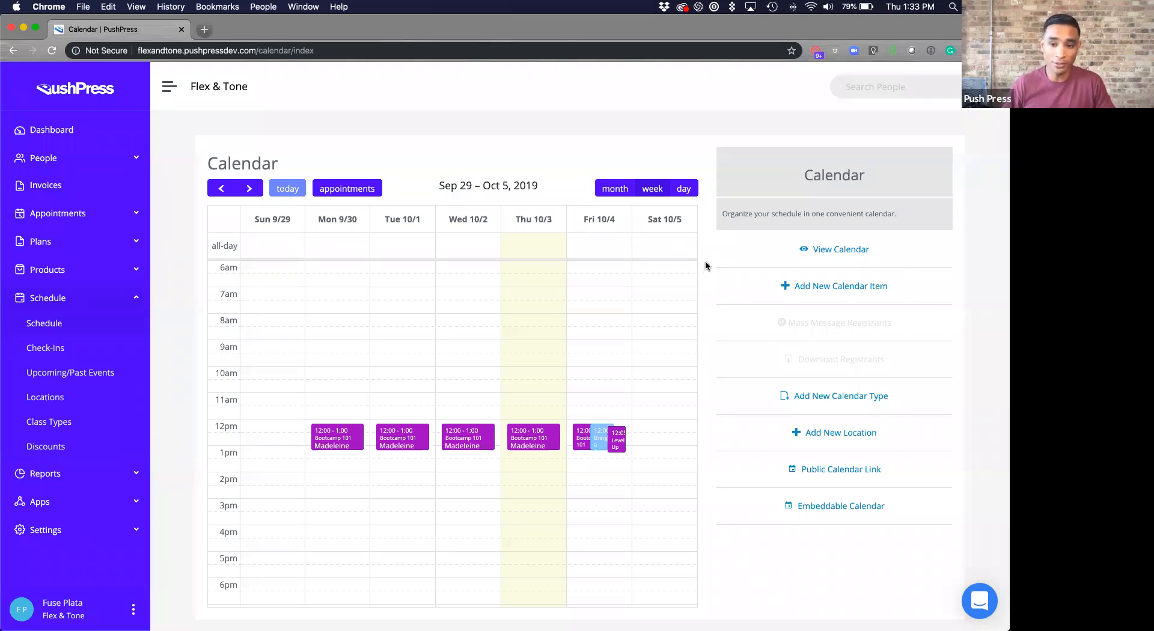
left_click(249, 190)
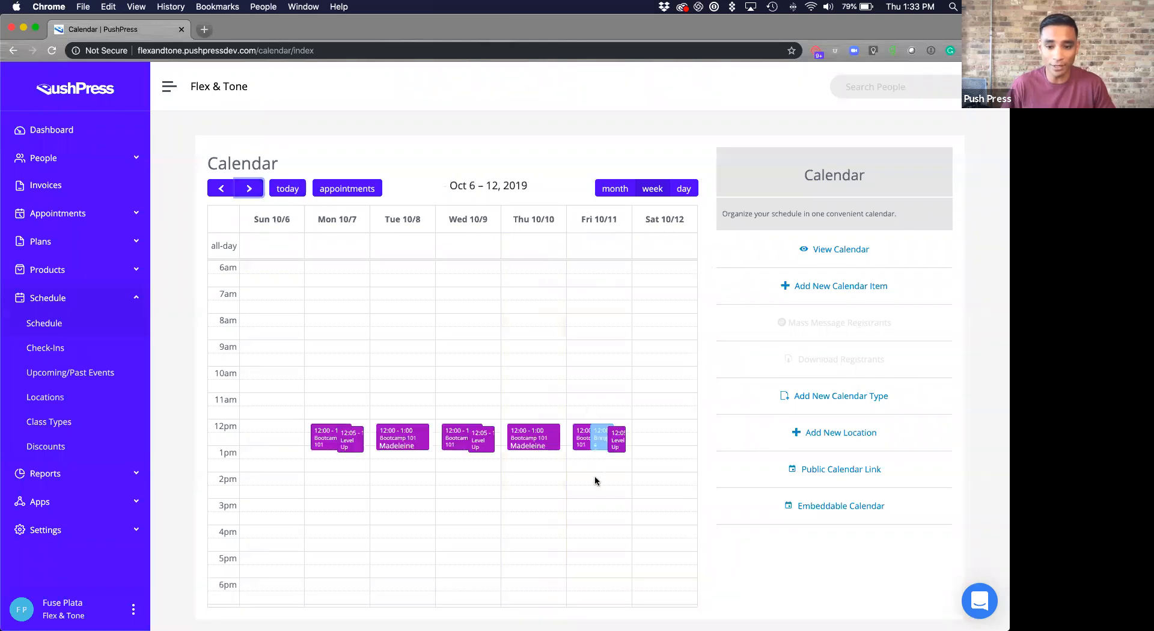
scroll(599, 490, "down", 3)
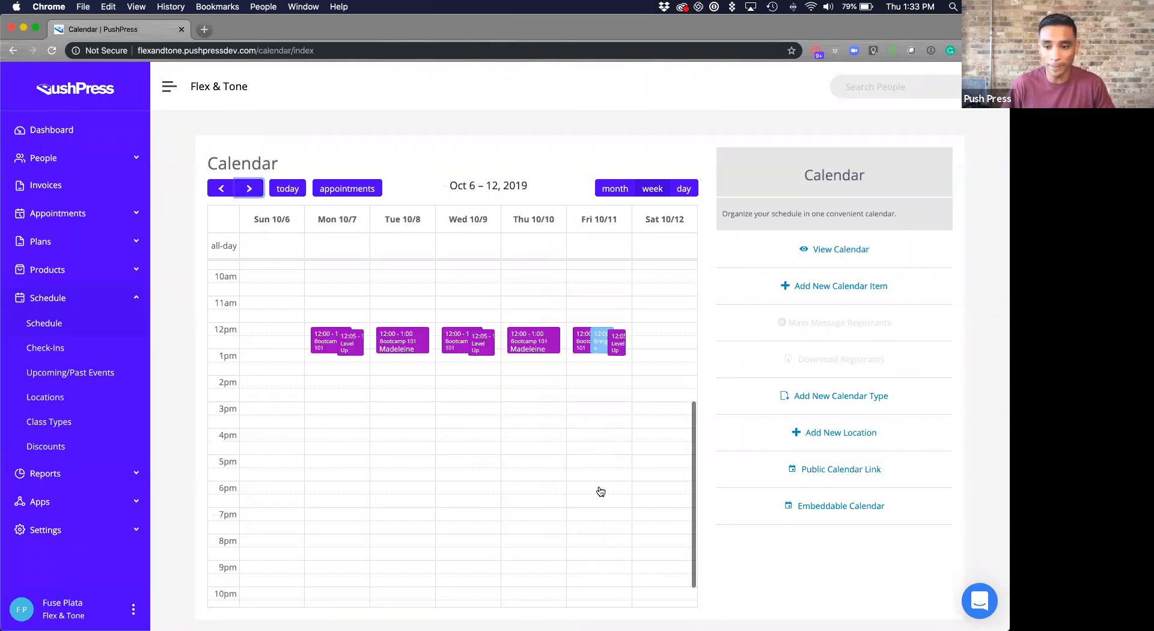
left_click(812, 288)
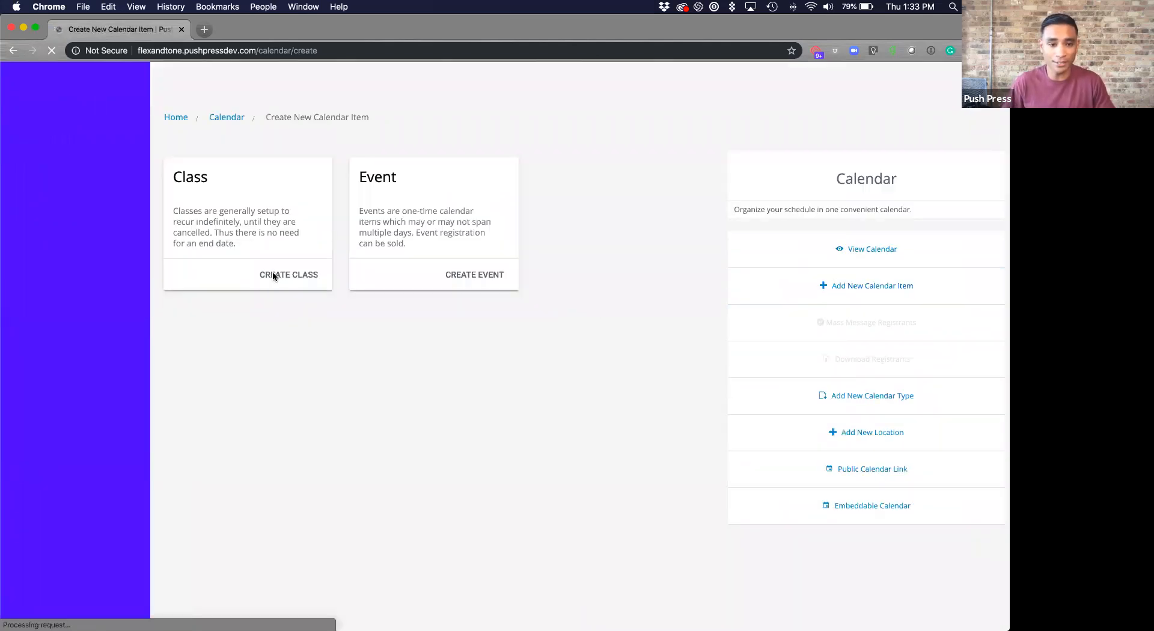
- Start a new class and title it 'Heat 1 (6pm)'
left_click(295, 274)
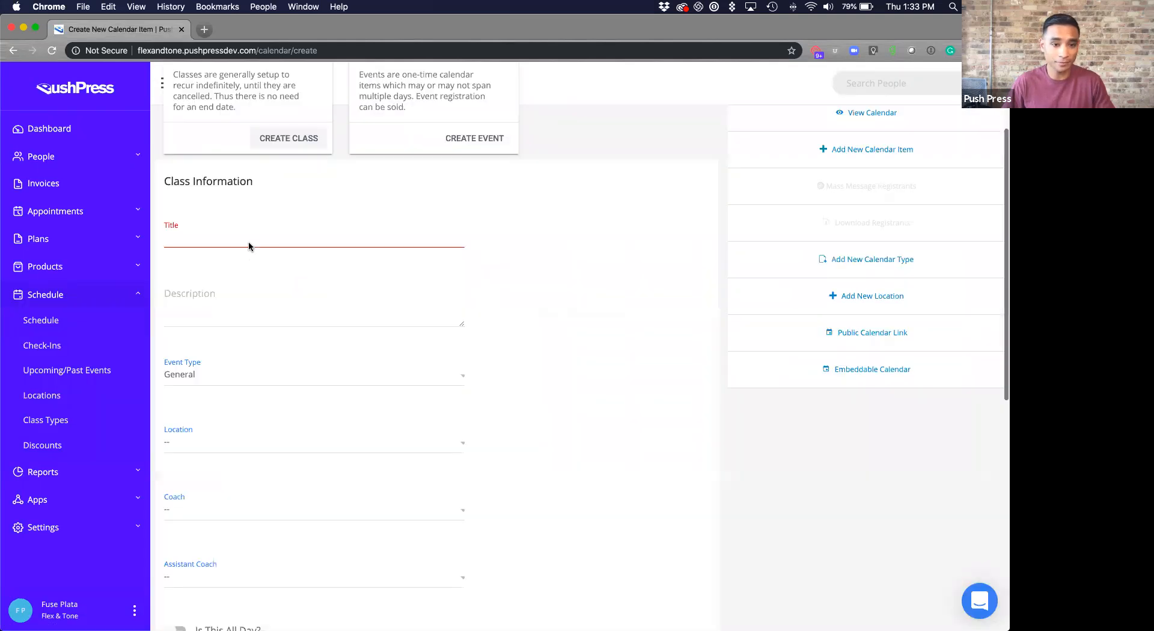
left_click(220, 154)
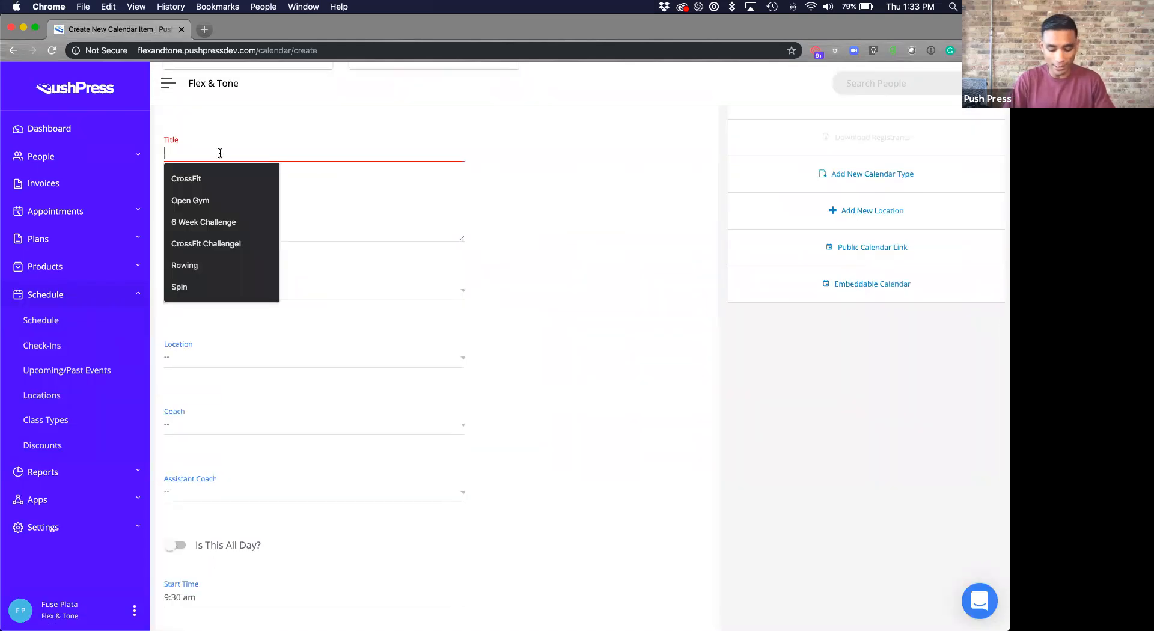
type("Heat 1 (")
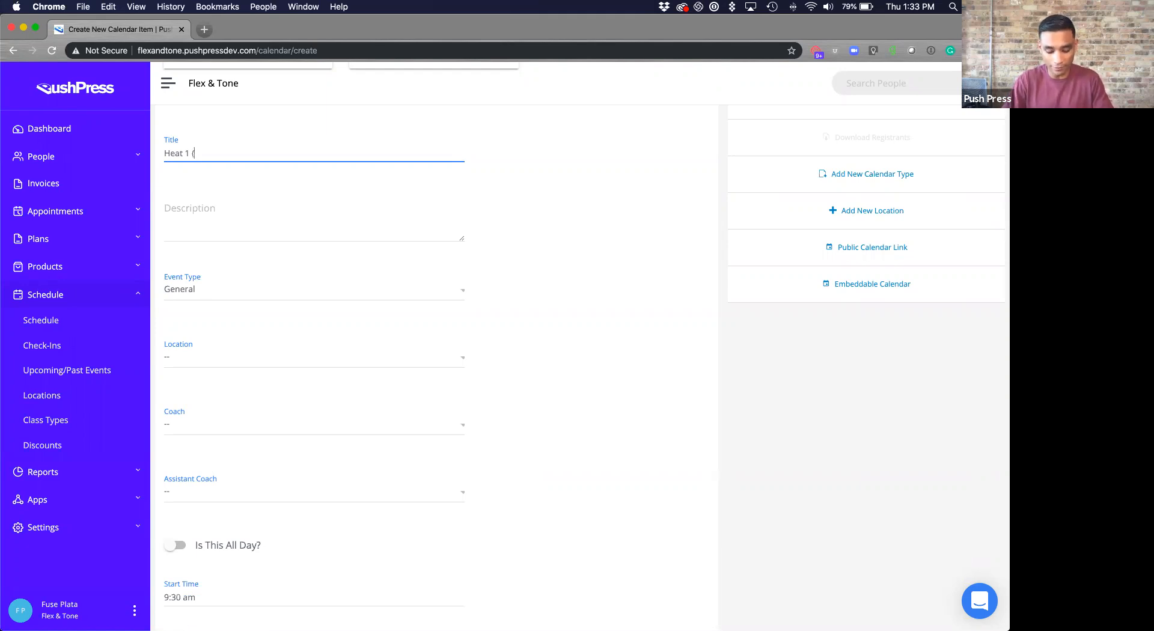
type("6pm")
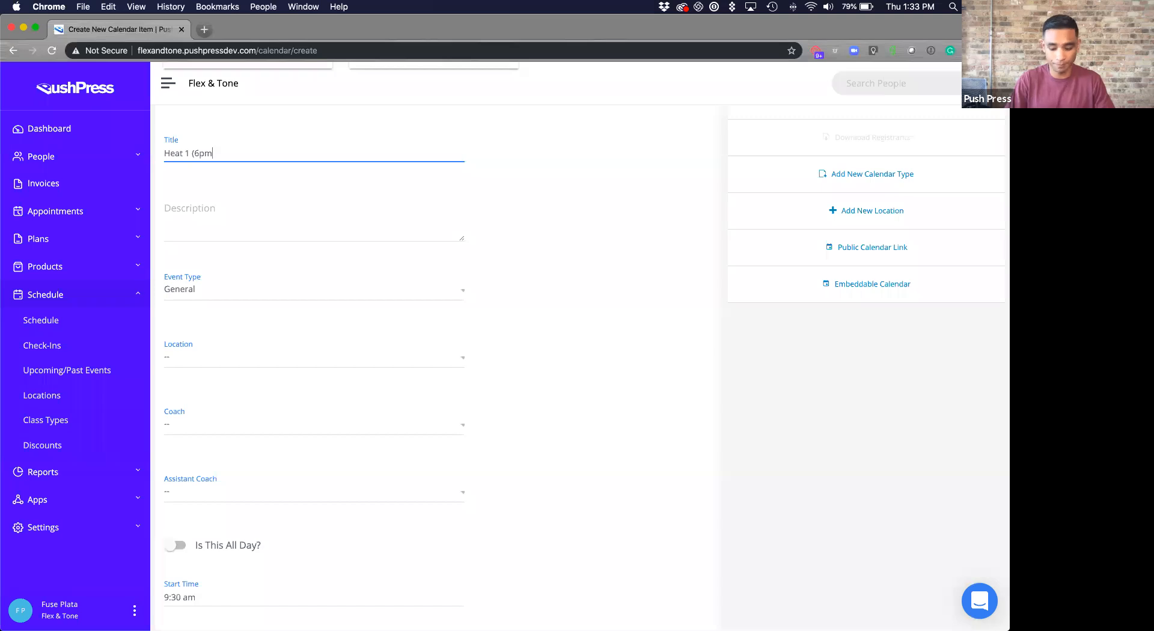
left_click(303, 224)
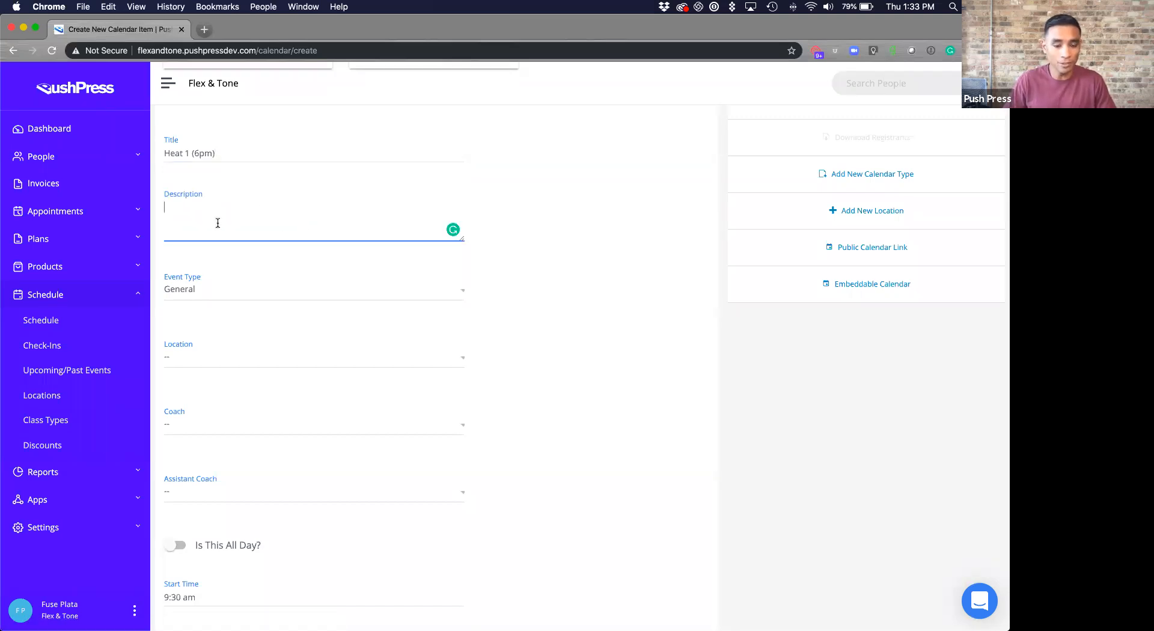
- Keep the class's Event Type set to General
left_click(311, 299)
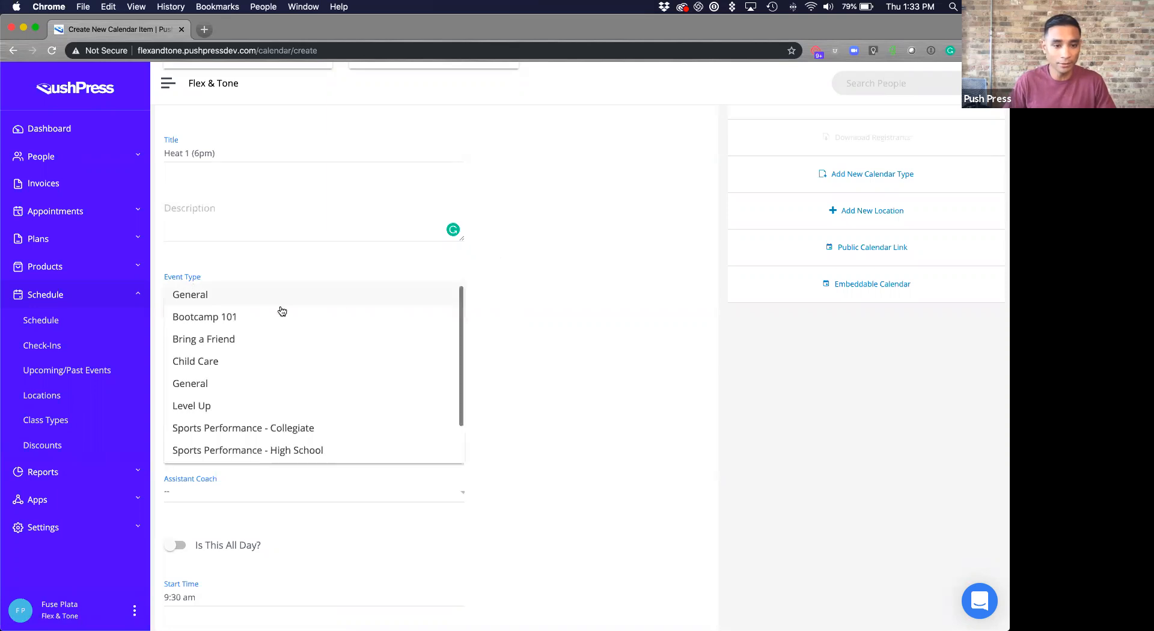
scroll(297, 364, "down", 1)
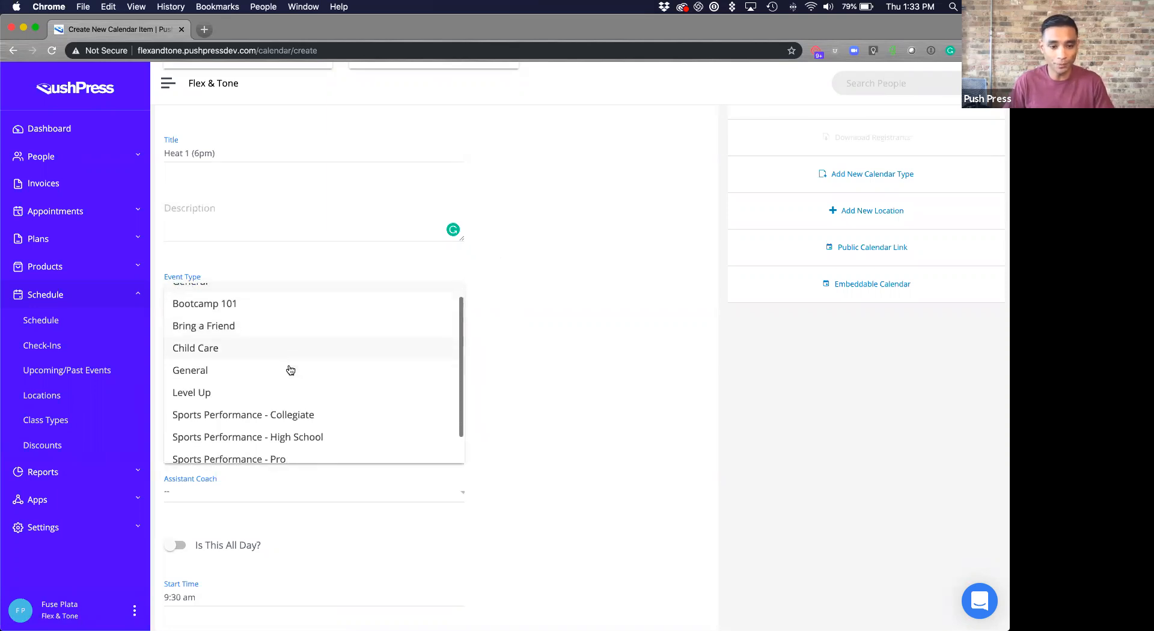
scroll(287, 375, "down", 1)
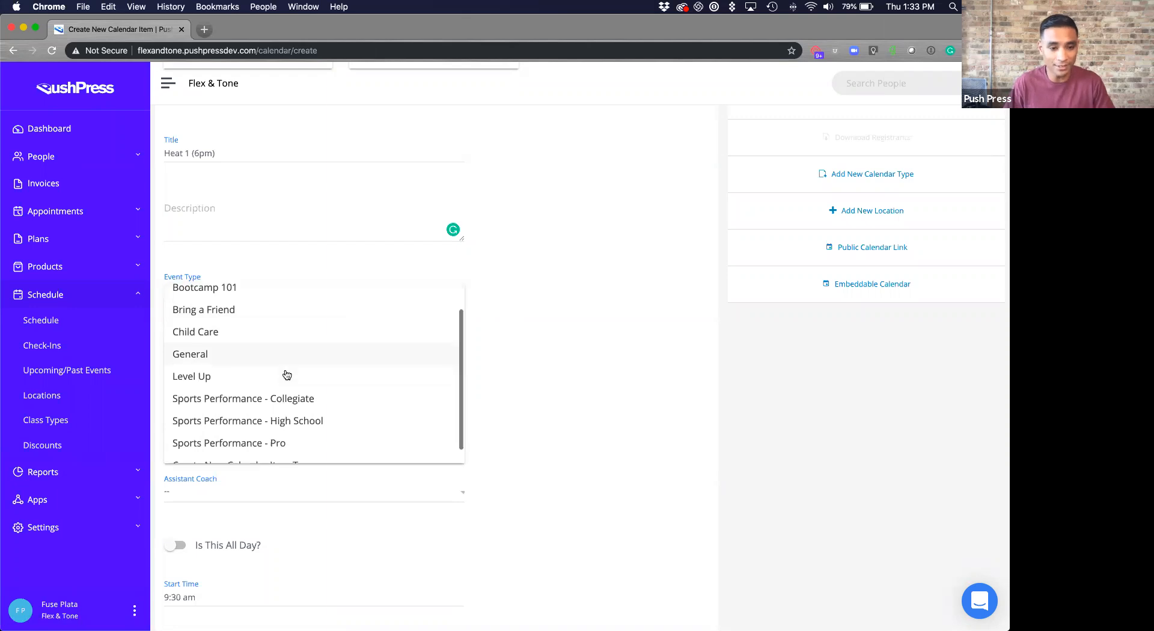
scroll(283, 373, "up", 1)
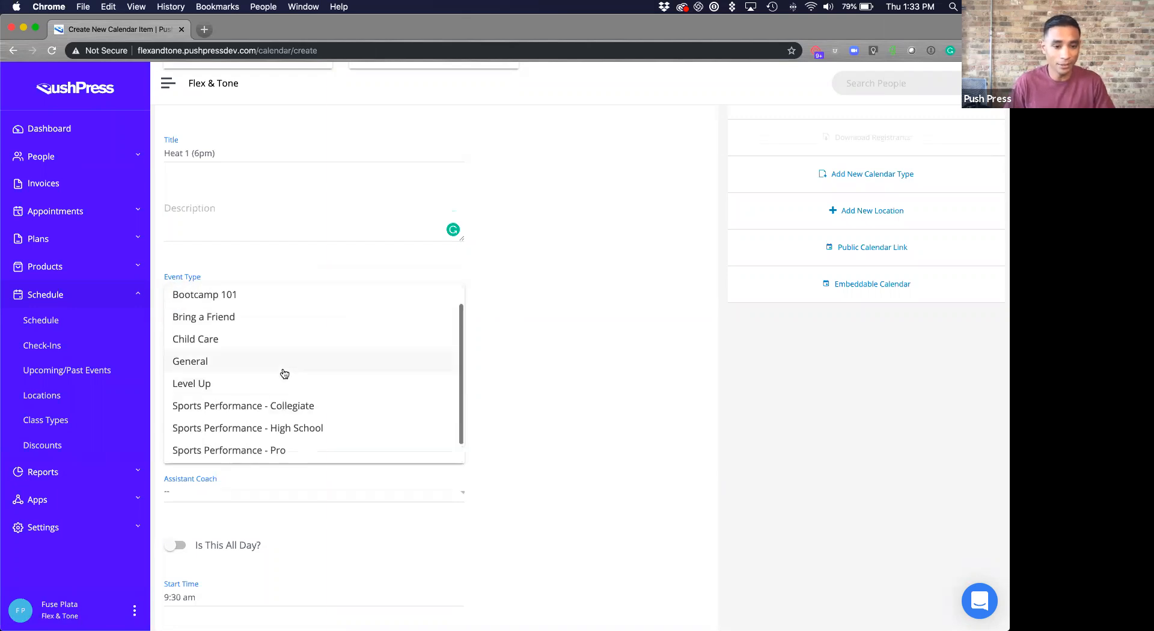
left_click(452, 366)
scroll(532, 365, "down", 5)
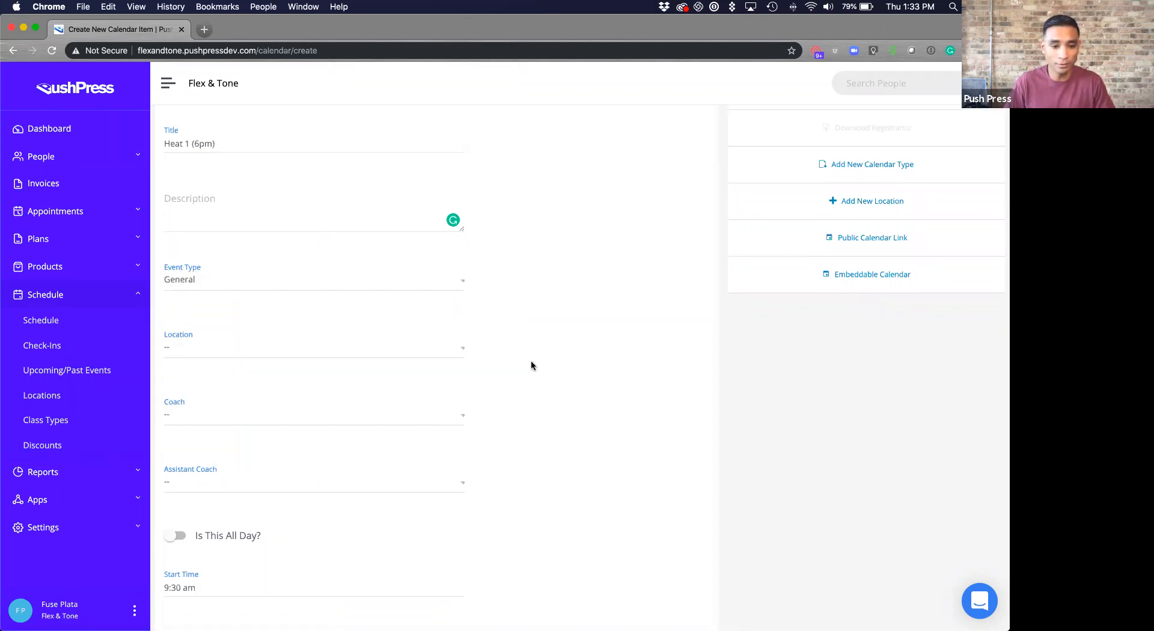
scroll(247, 251, "down", 6)
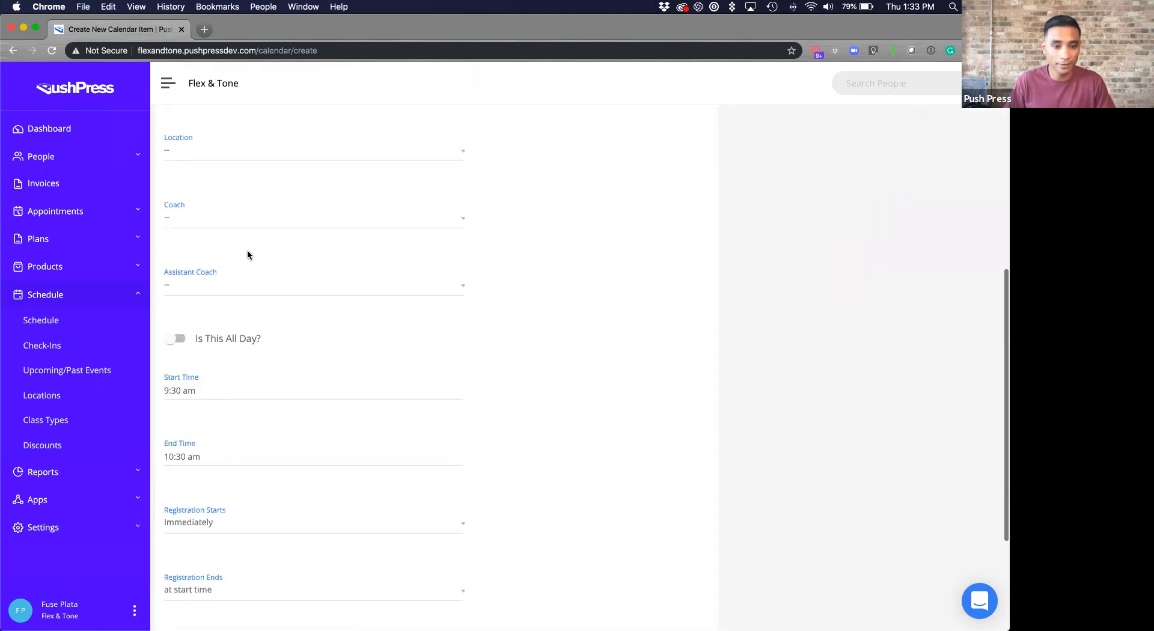
- Set the Heat 1 class to run from 6:00 PM to 6:15 PM
left_click(413, 224)
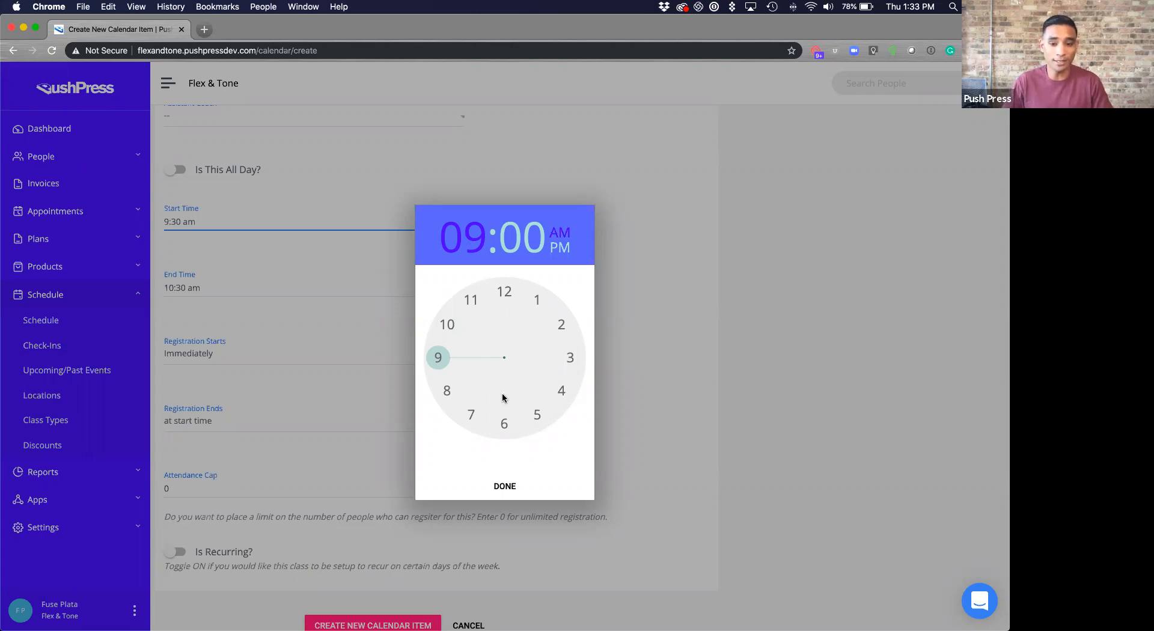
left_click(504, 425)
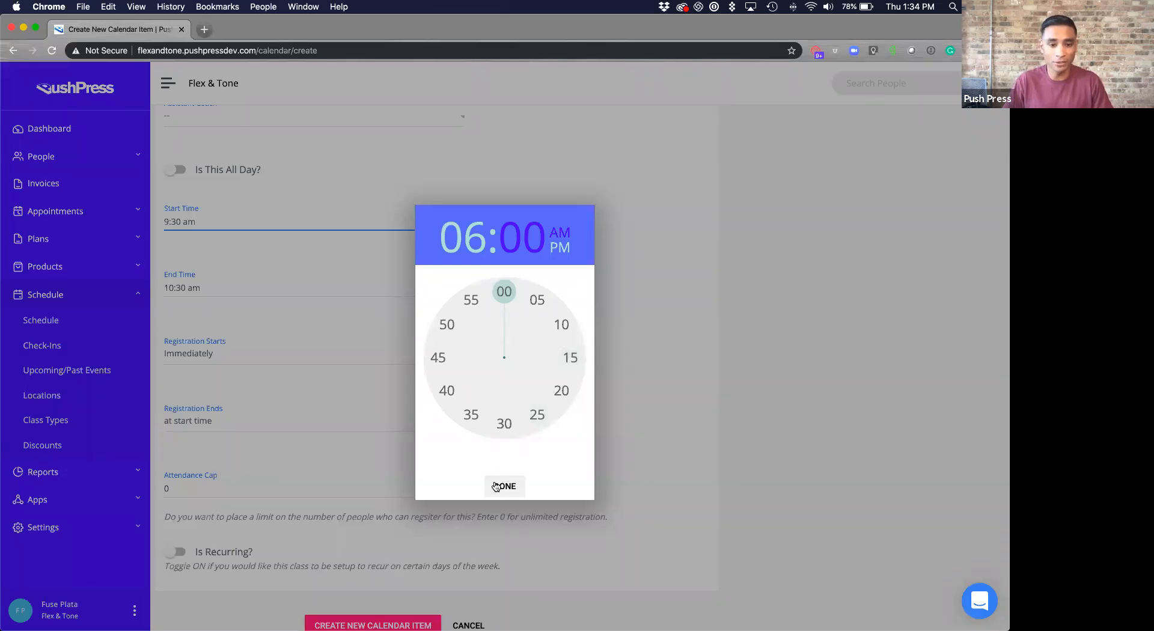
left_click(564, 256)
left_click(511, 490)
left_click(240, 285)
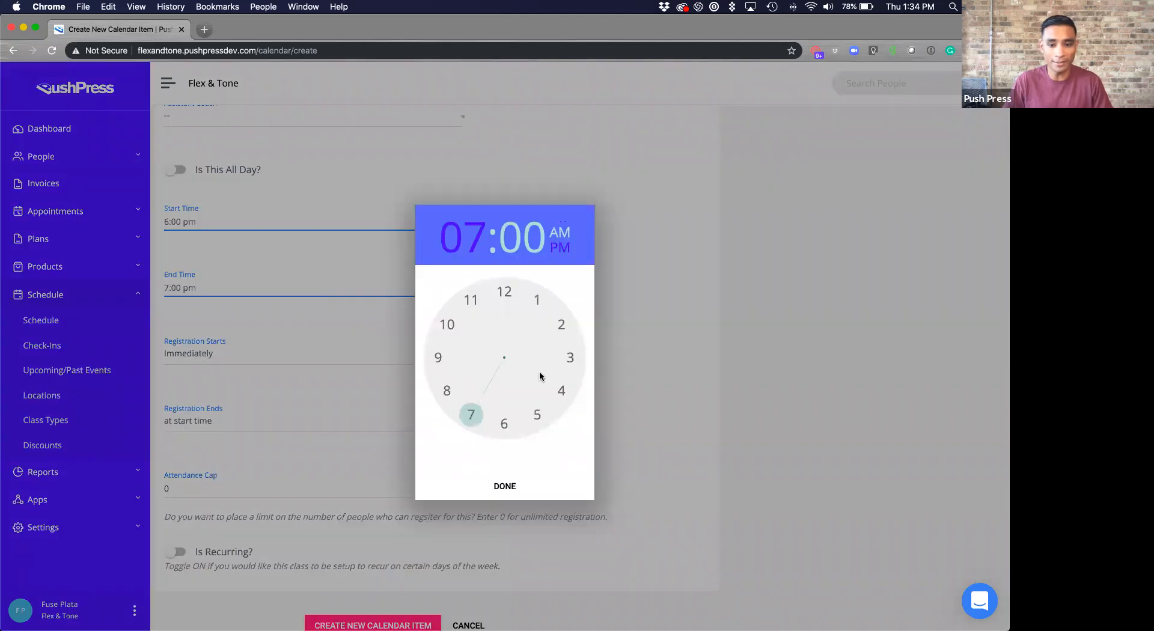
left_click(506, 421)
left_click(570, 357)
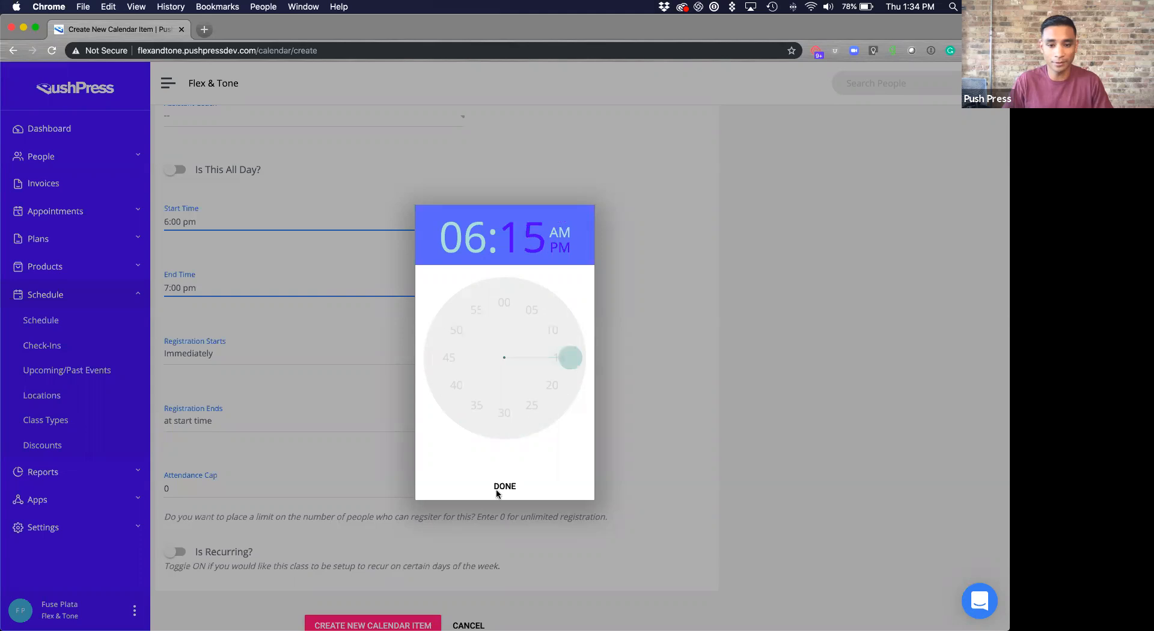
left_click(502, 486)
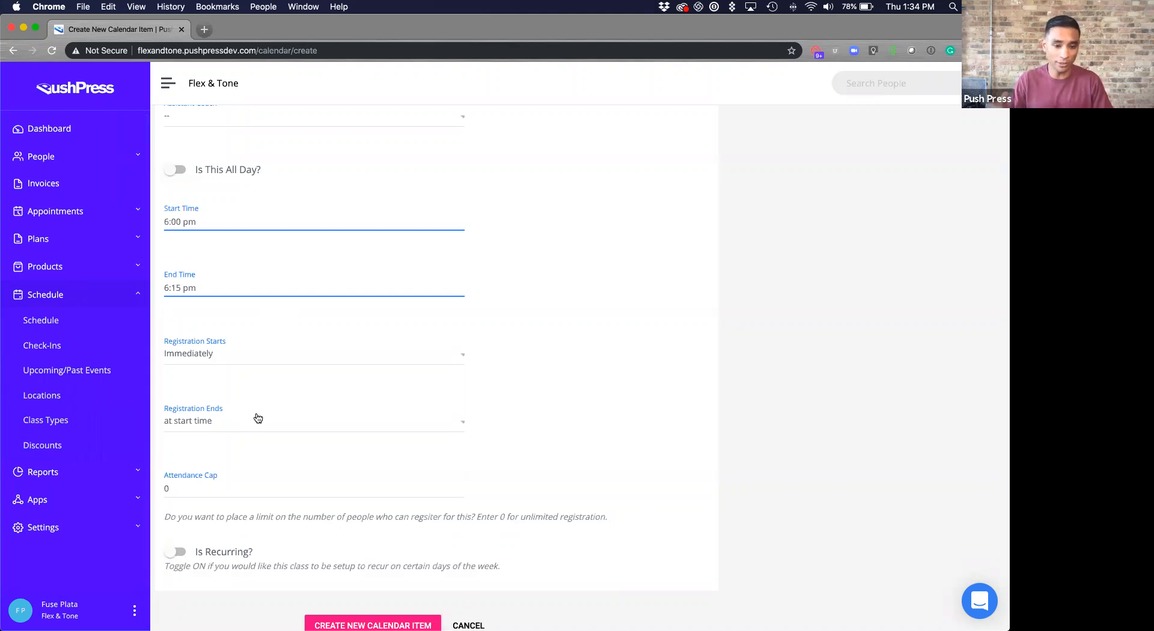
- Set the attendance cap to 4 and create the Heat 1 class
scroll(499, 402, "down", 1)
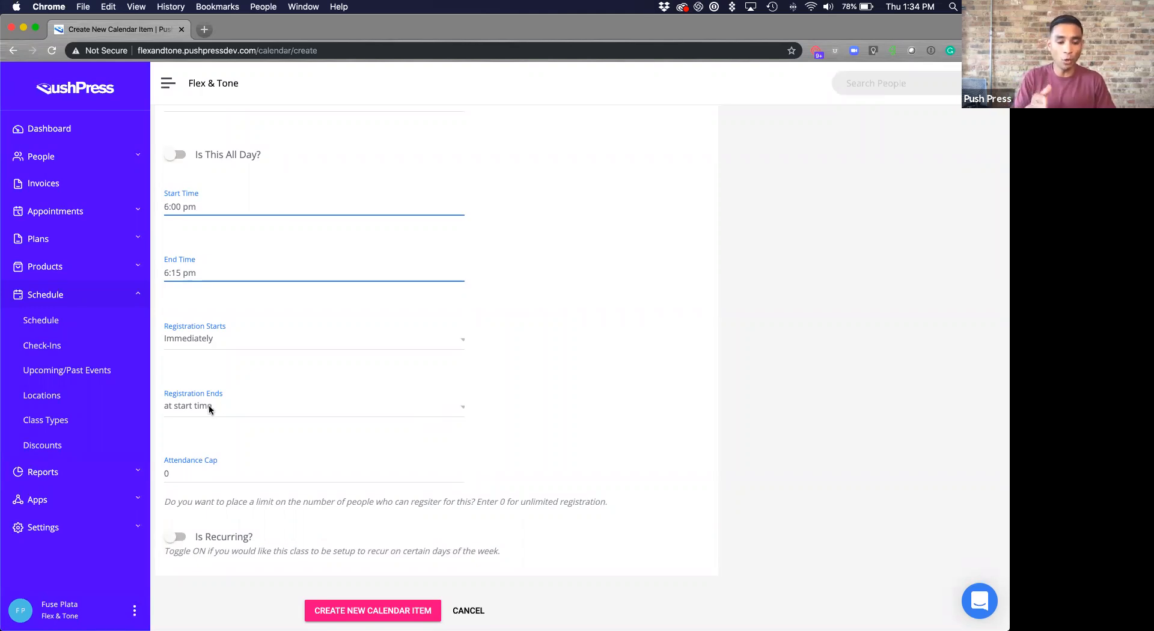
left_click(237, 478)
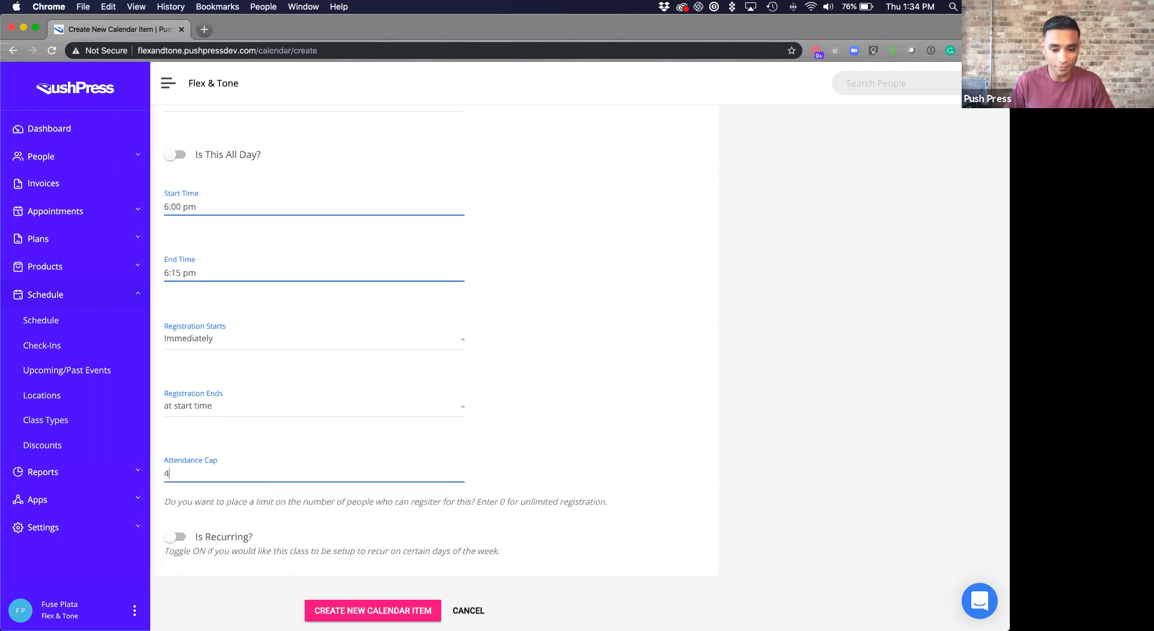
left_click(430, 607)
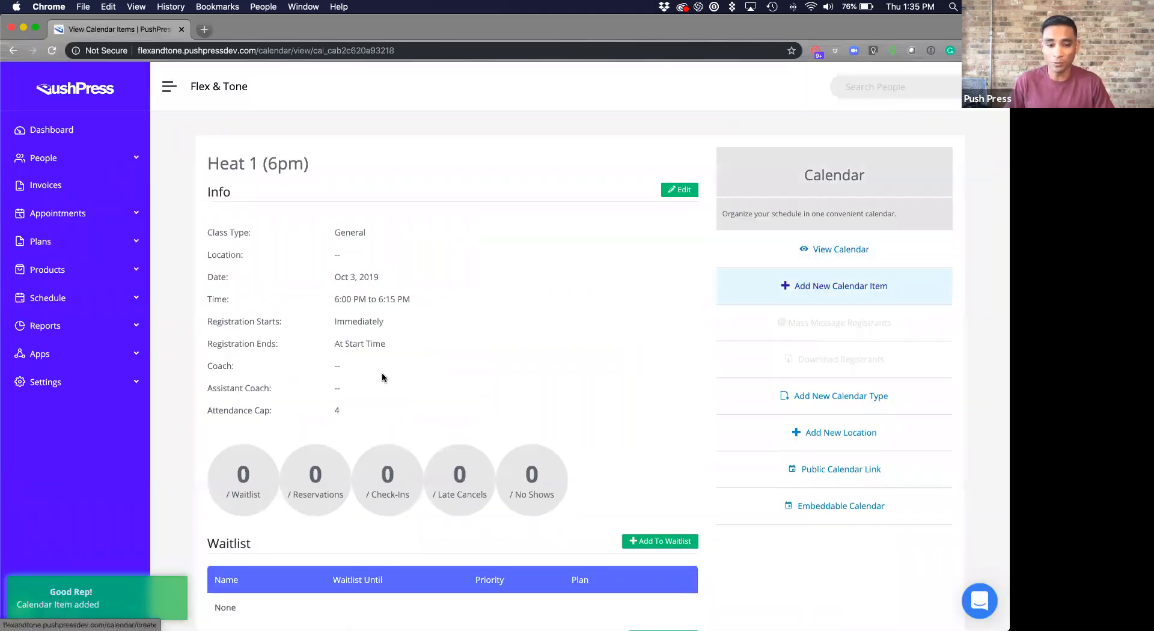
- Begin another calendar item as a new class
left_click(838, 299)
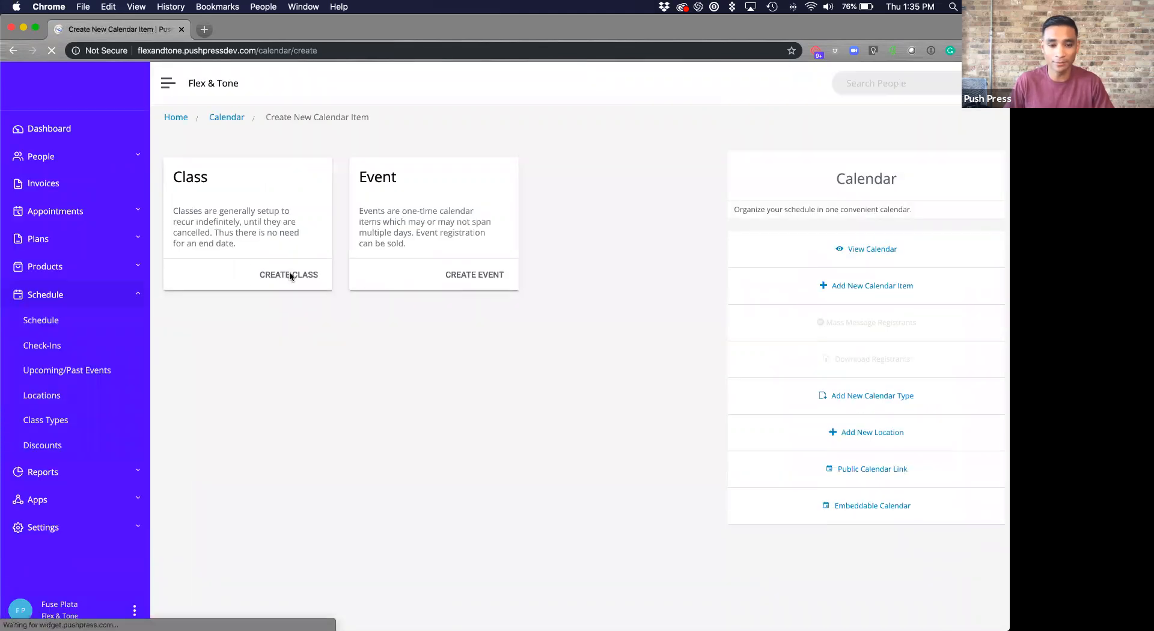
left_click(290, 275)
scroll(340, 266, "down", 1)
scroll(341, 258, "left", 5)
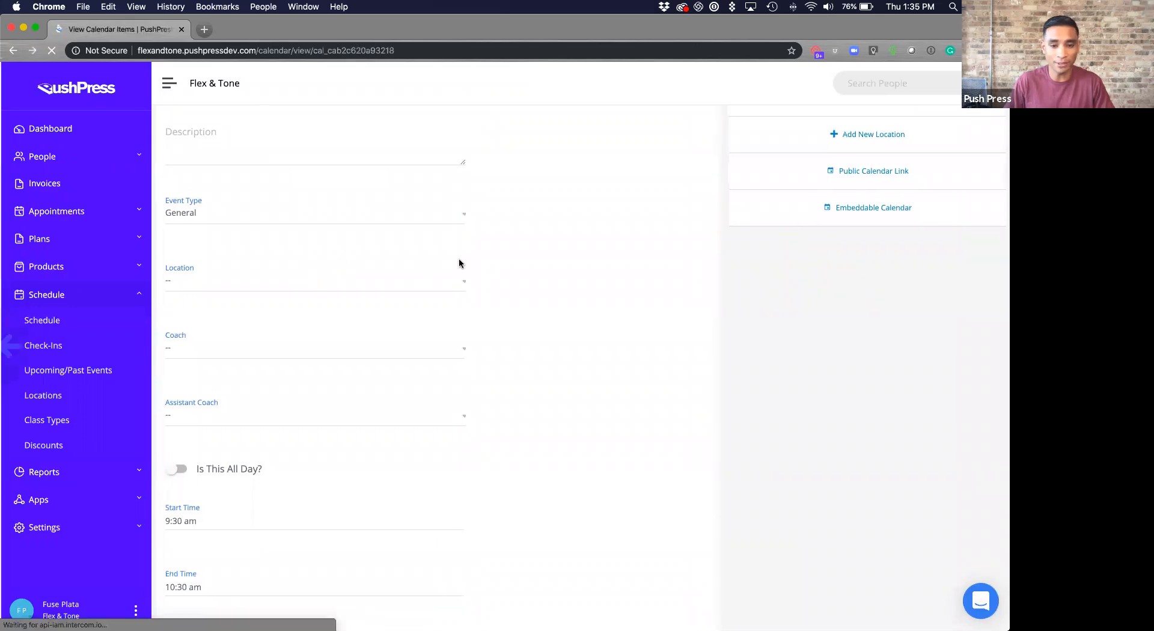
scroll(462, 260, "left", 5)
- Return to the calendar's Oct 6–12 week and start an item in Friday's 6pm slot
left_click(839, 260)
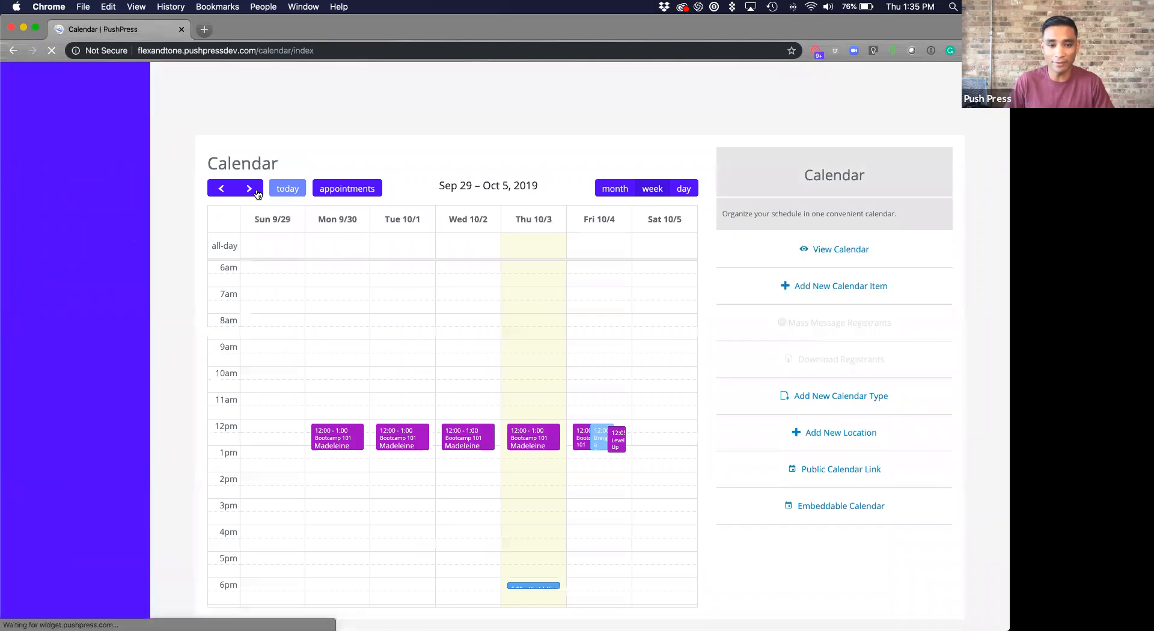
left_click(257, 191)
scroll(606, 369, "down", 3)
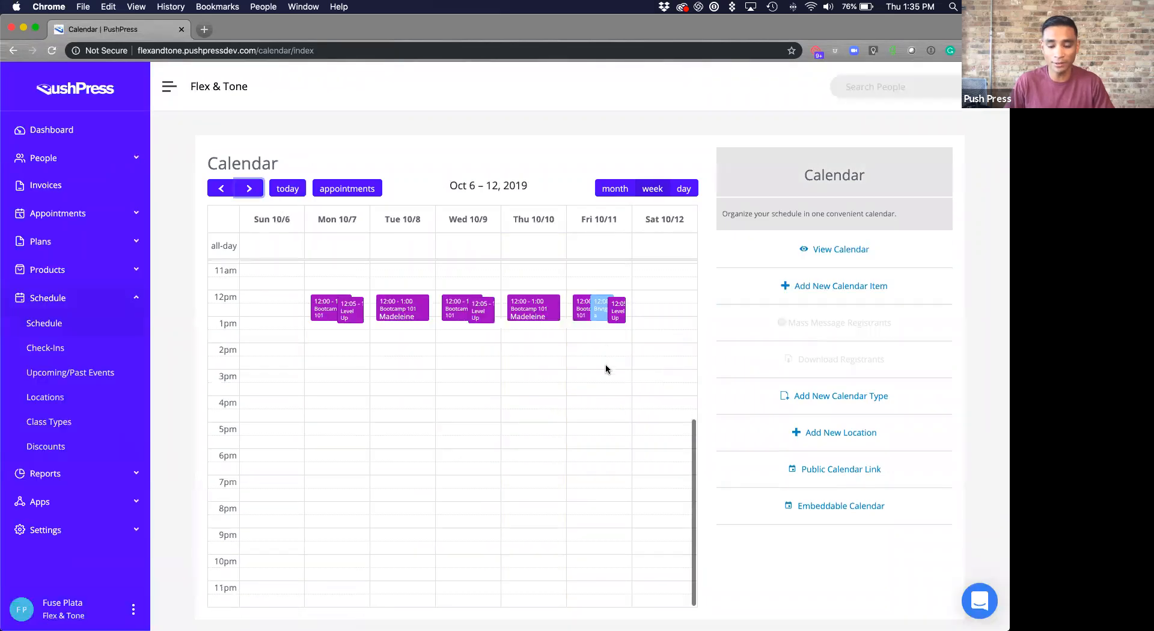
scroll(606, 369, "down", 1)
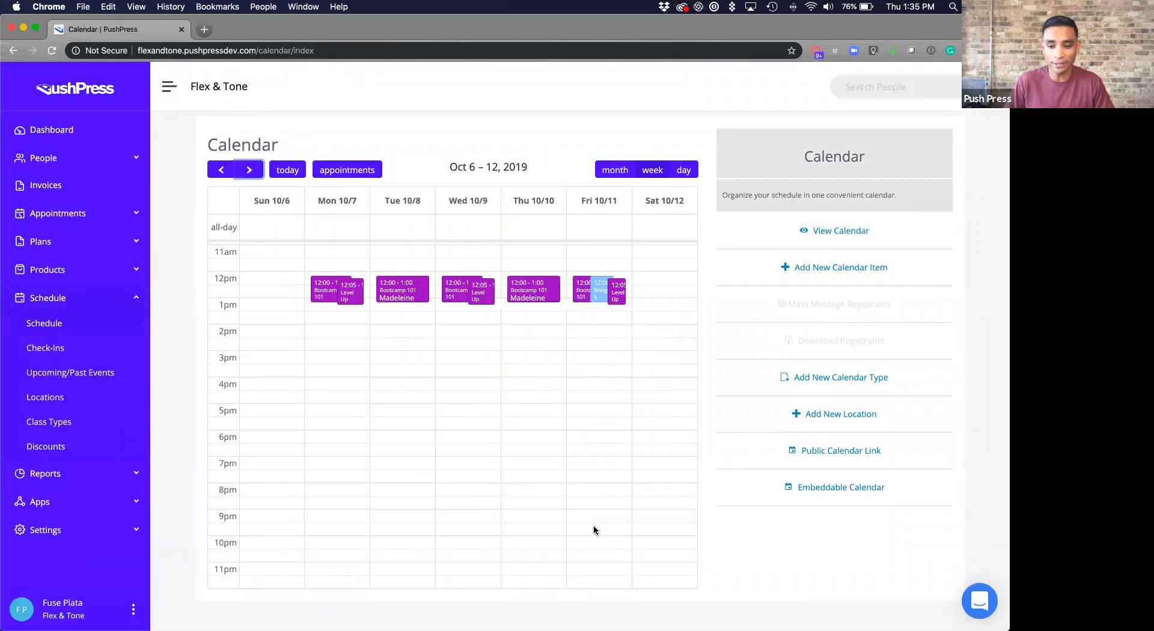
left_click(586, 430)
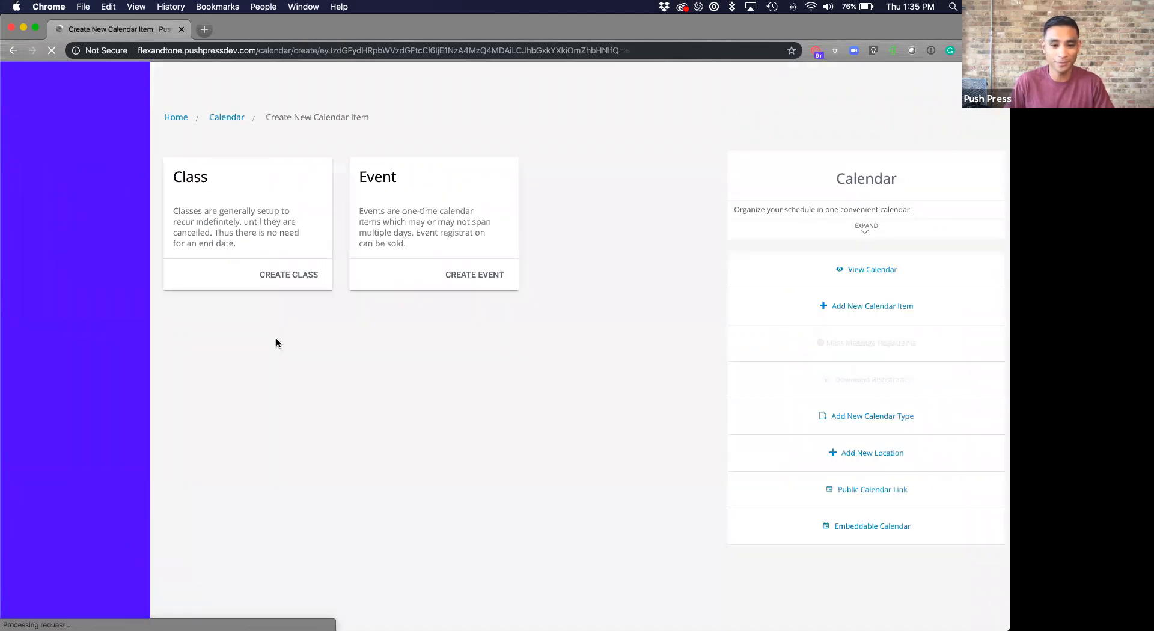
- Create a class titled 'Heat 1 (6pm)'
left_click(282, 275)
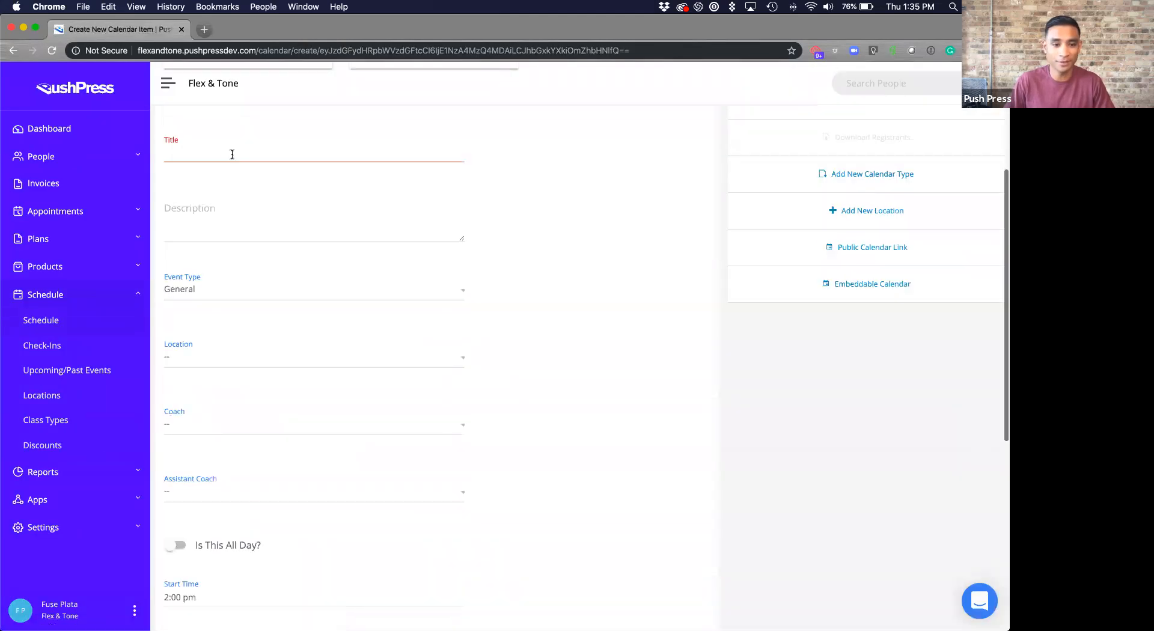
left_click(233, 152)
type("Heeat 1")
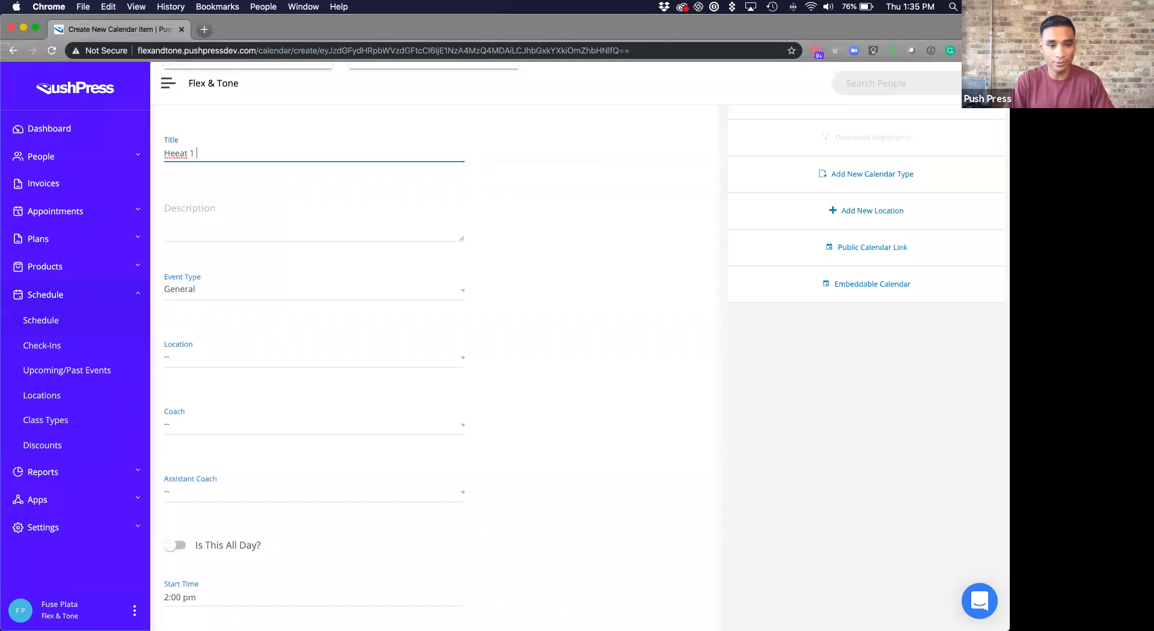
key("BackSpace")
key("BackSpace")
key("BackSpace")
type("at 1")
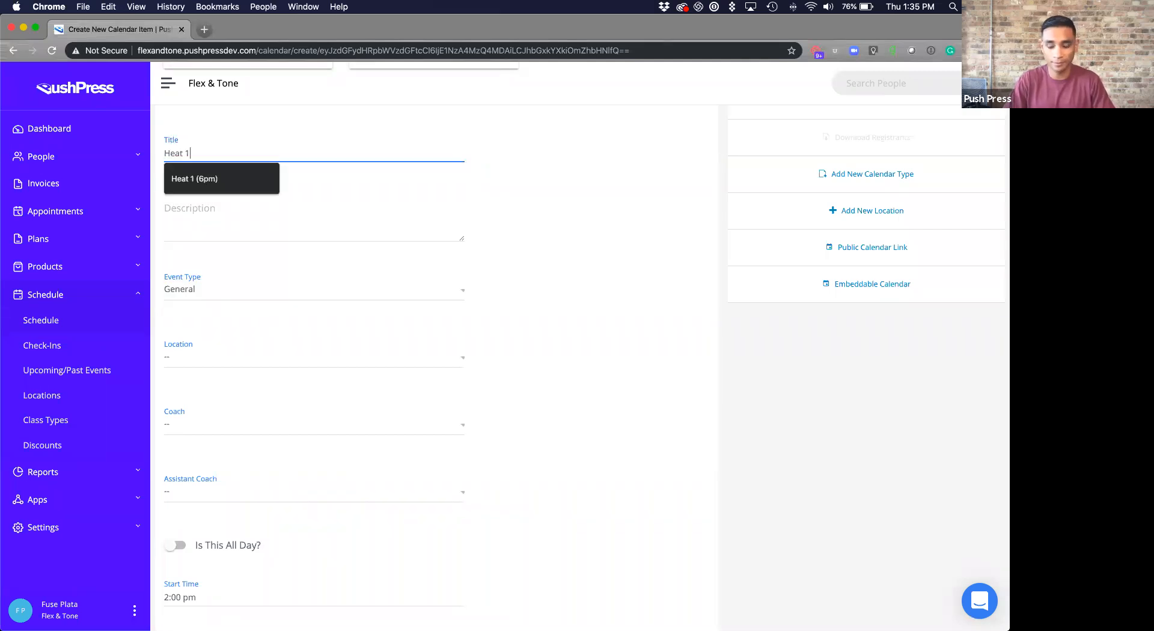
type(" (6pm)")
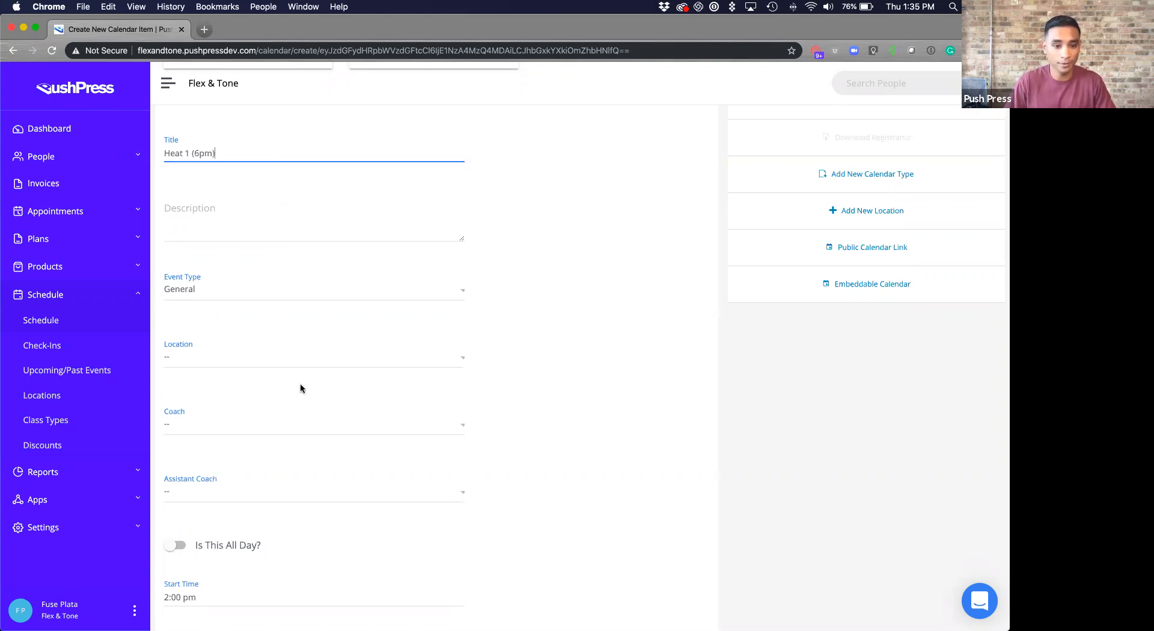
scroll(410, 353, "down", 2)
scroll(307, 395, "down", 4)
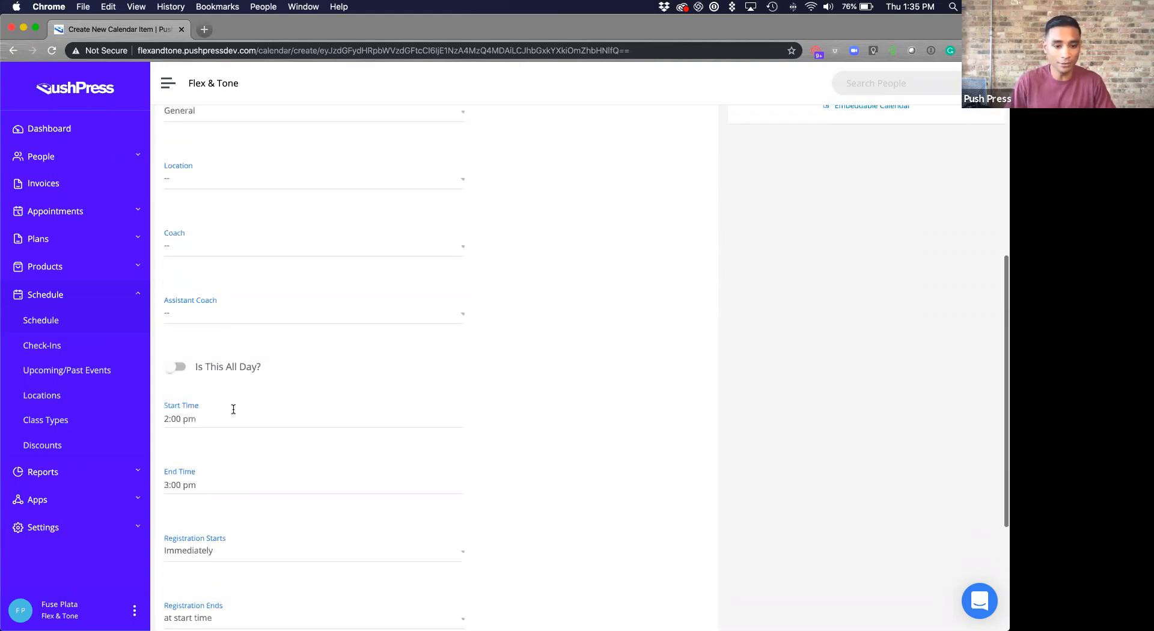
- Set the class to run from 6:00 PM to 6:15 PM
left_click(229, 419)
left_click(502, 423)
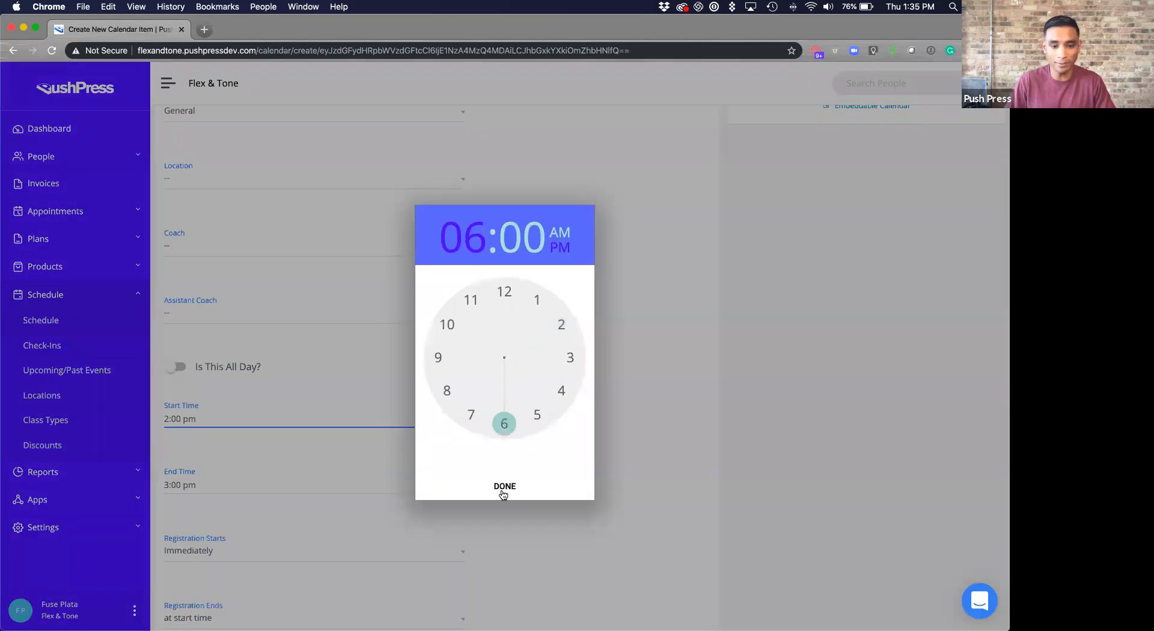
left_click(502, 484)
left_click(235, 485)
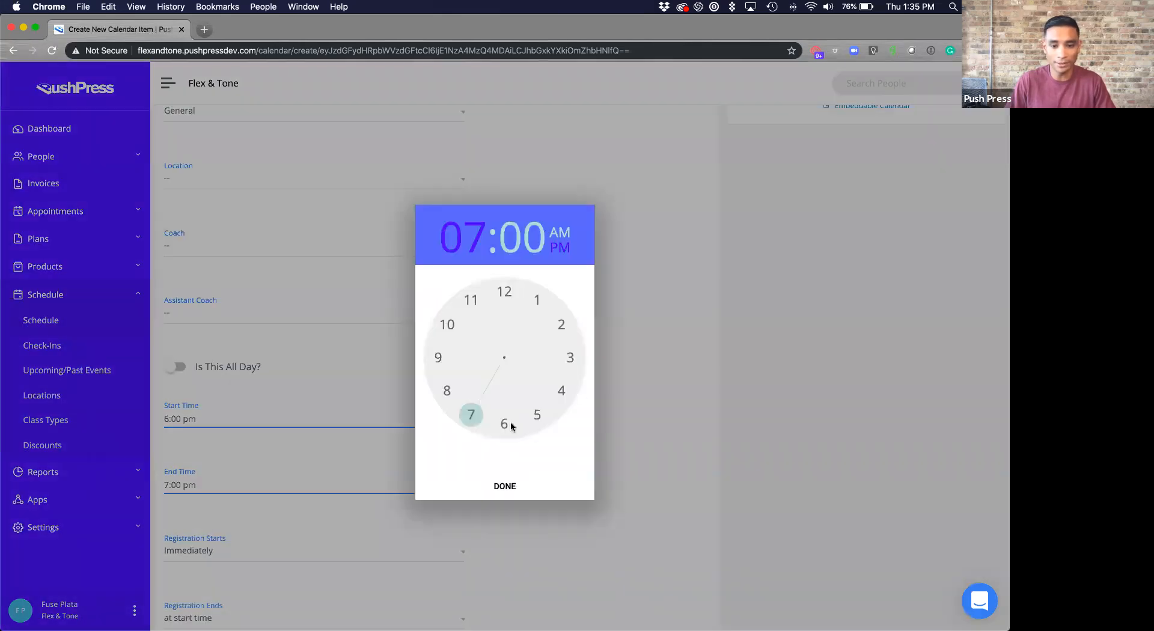
left_click(503, 424)
left_click(557, 367)
left_click(510, 484)
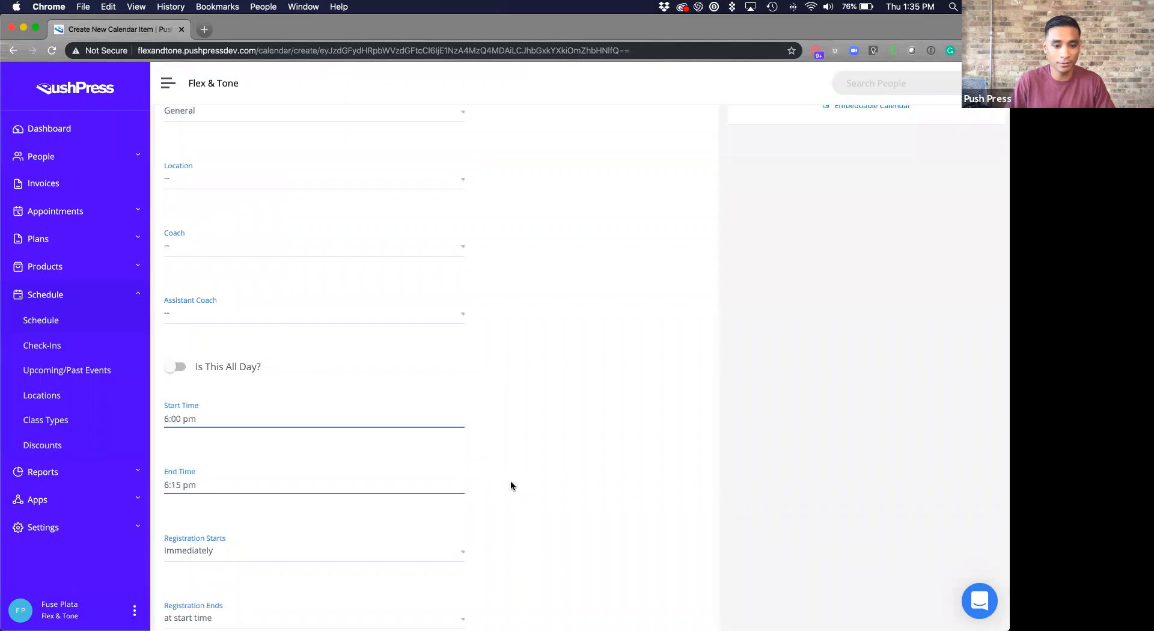
- Enter an attendance cap of 4 and save the Oct 11 Heat 1 class
scroll(457, 485, "down", 3)
left_click(193, 557)
type("4")
scroll(332, 566, "down", 2)
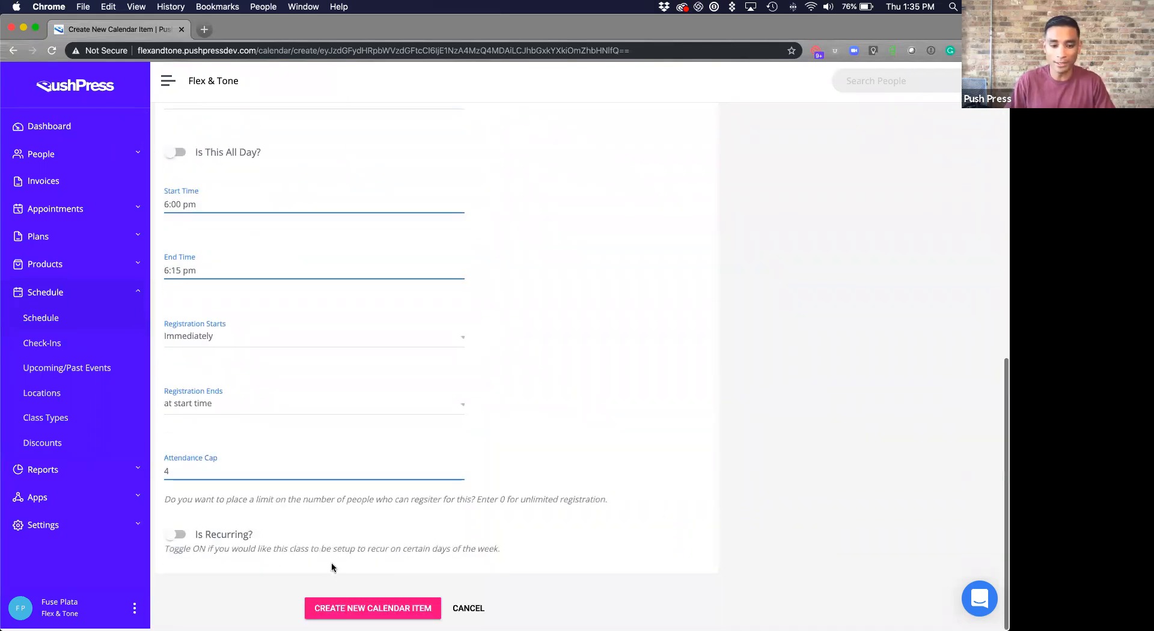
left_click(434, 601)
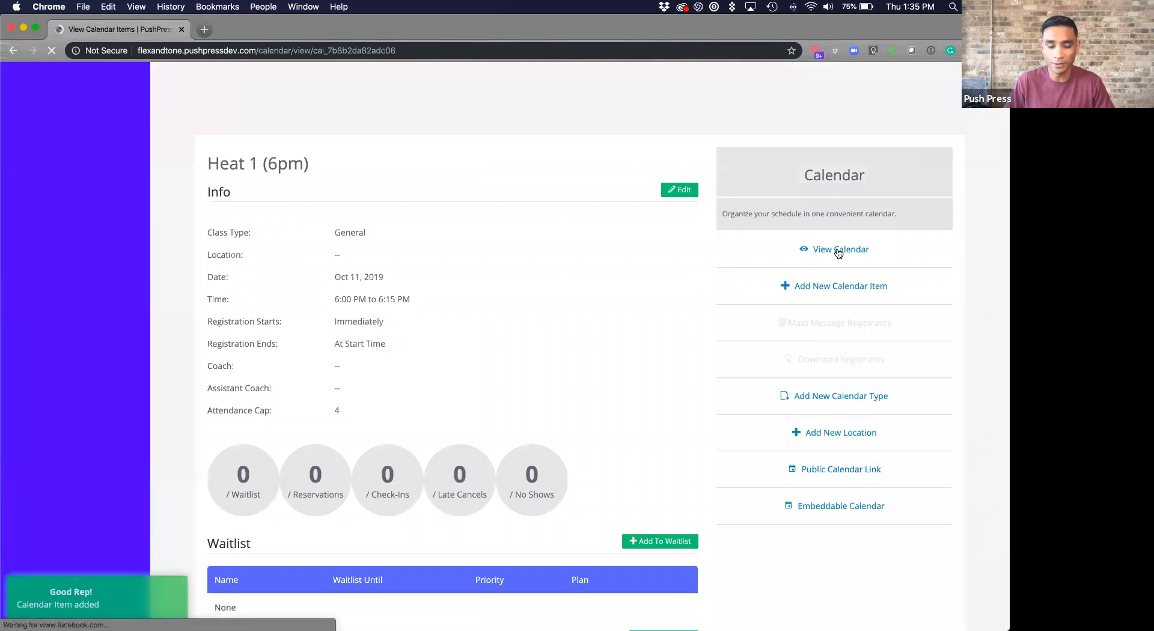
- Go to the Oct 6–12 calendar and start a new class in Friday's 6:30pm slot
left_click(807, 250)
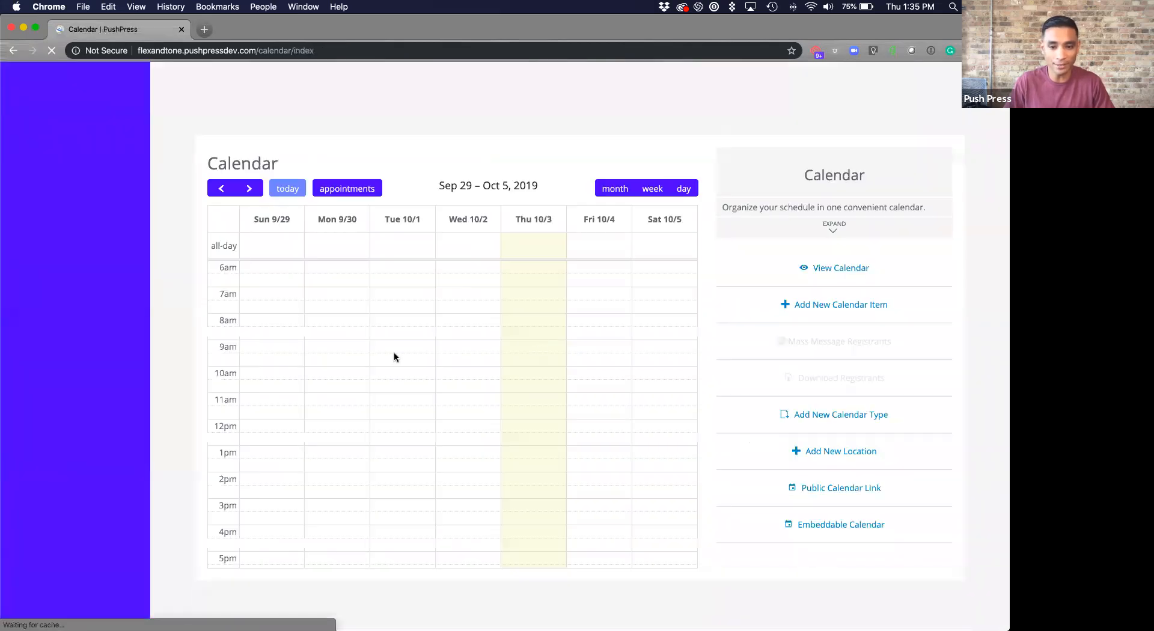
left_click(258, 194)
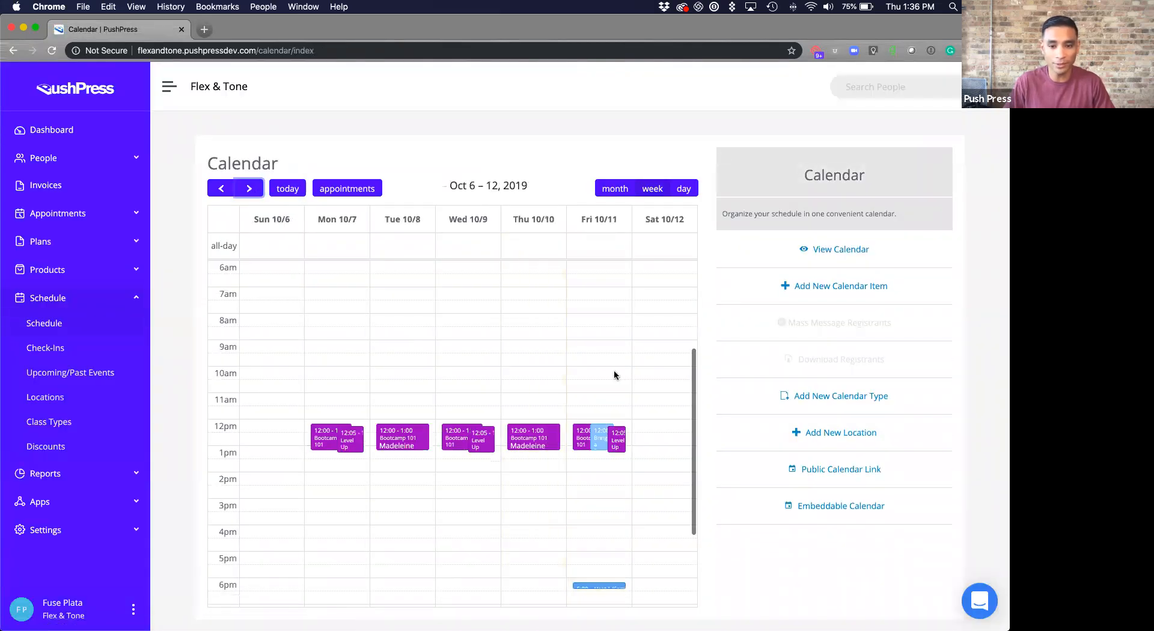
scroll(607, 433, "down", 3)
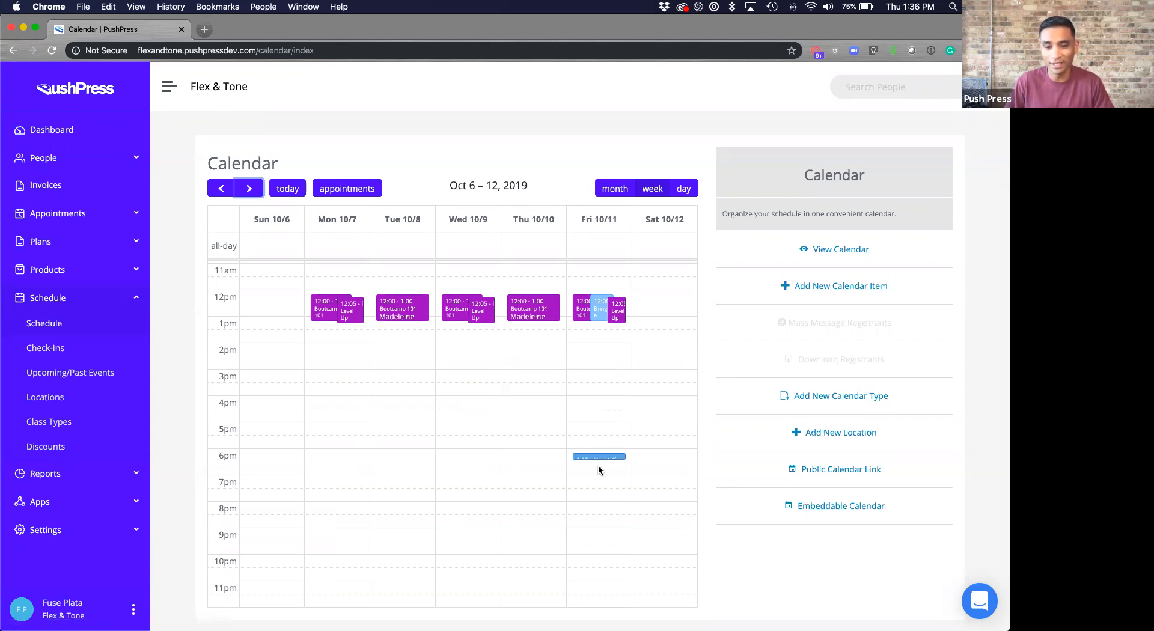
left_click(599, 470)
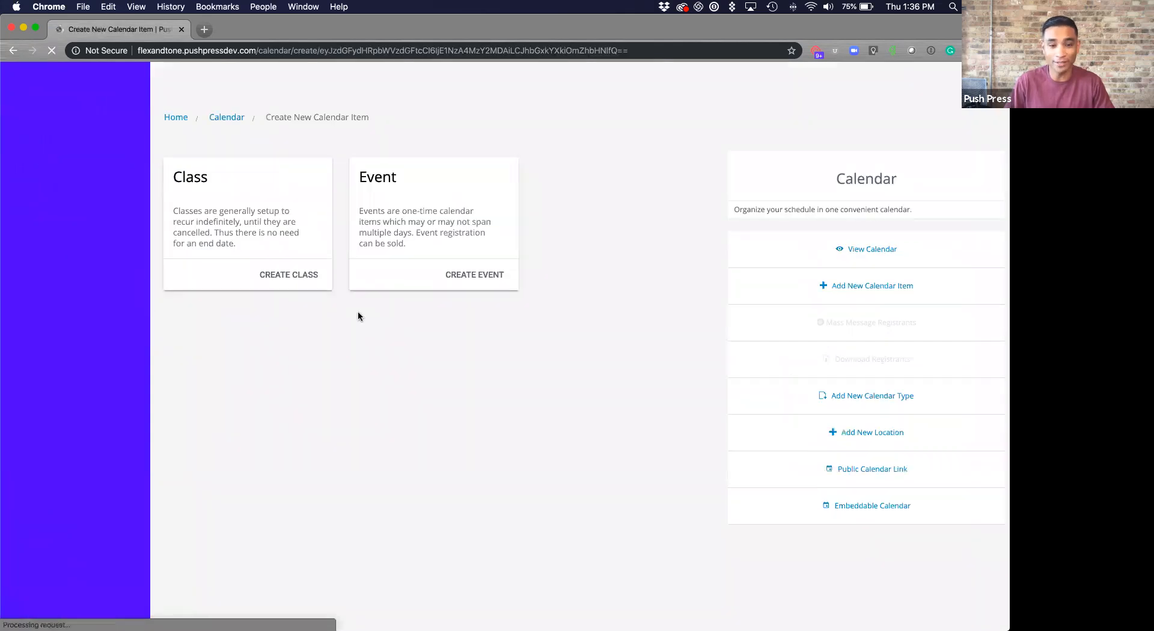
left_click(305, 276)
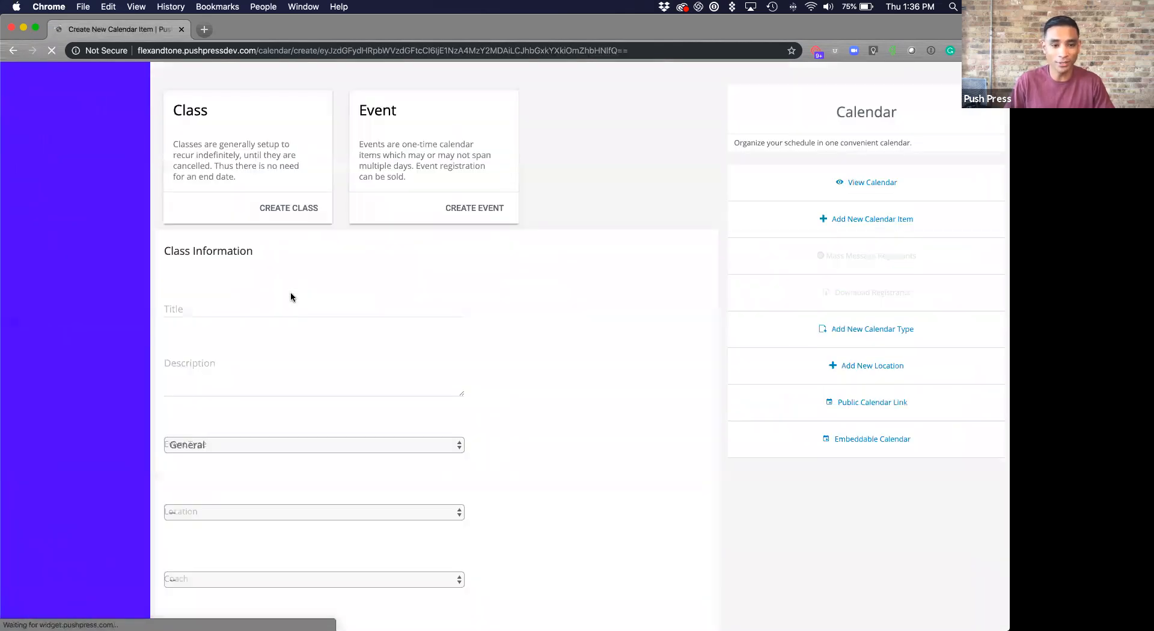
- Title the class 'Heat 2 (6:30pm)'
left_click(260, 153)
type("Heat")
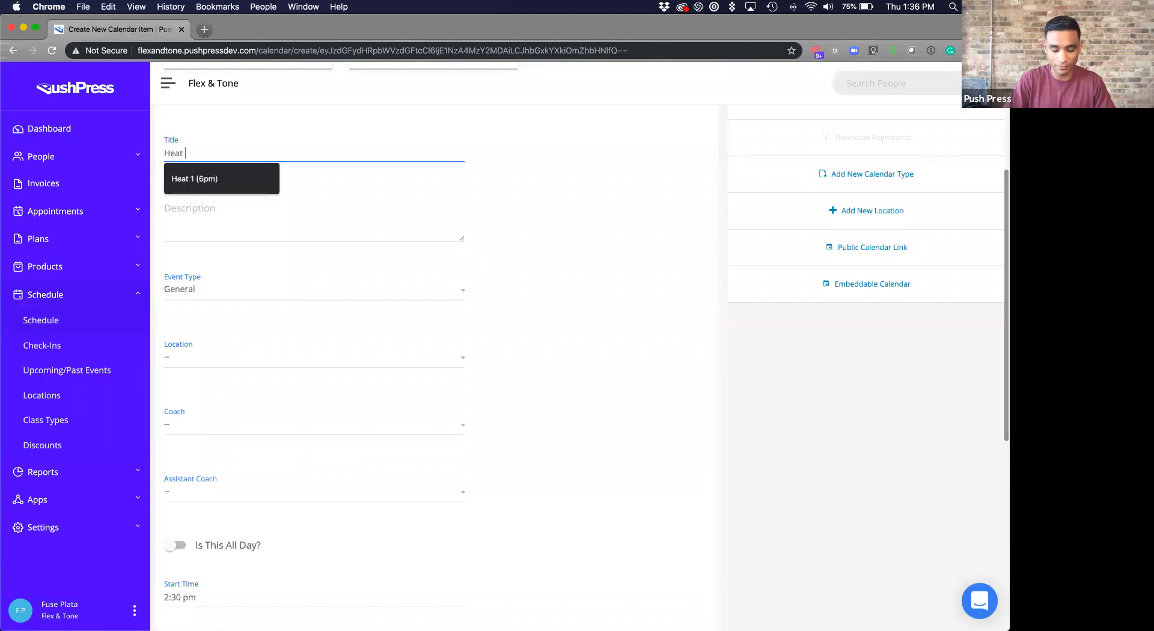
type(" 2 (")
type("620")
key("BackSpace")
key("BackSpace")
type(":30")
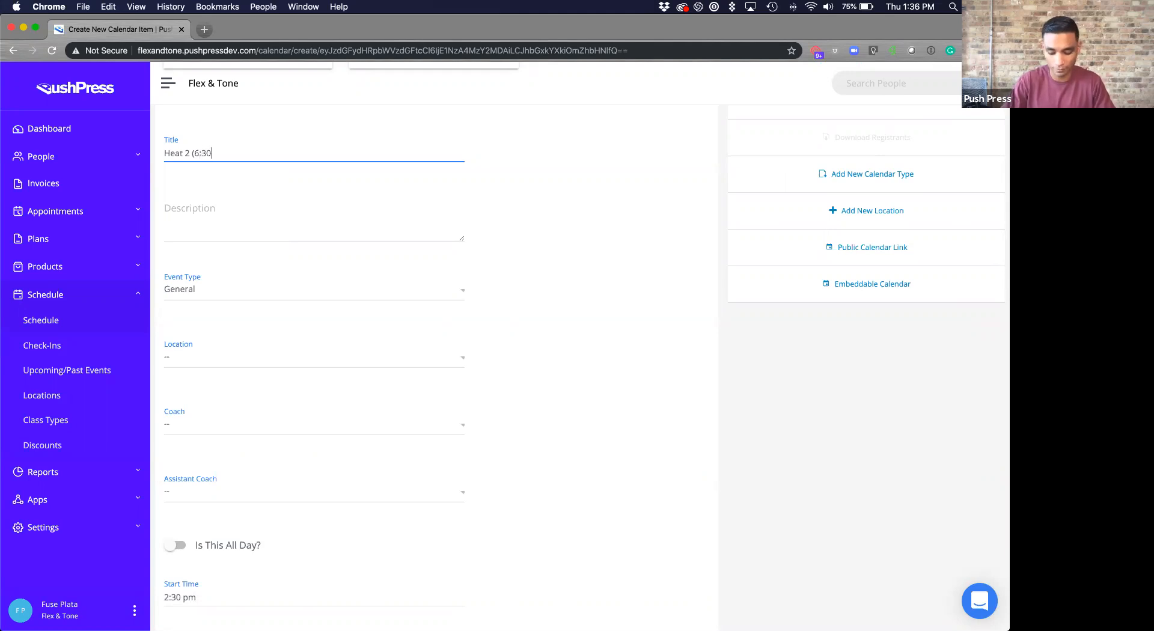
type("pm")
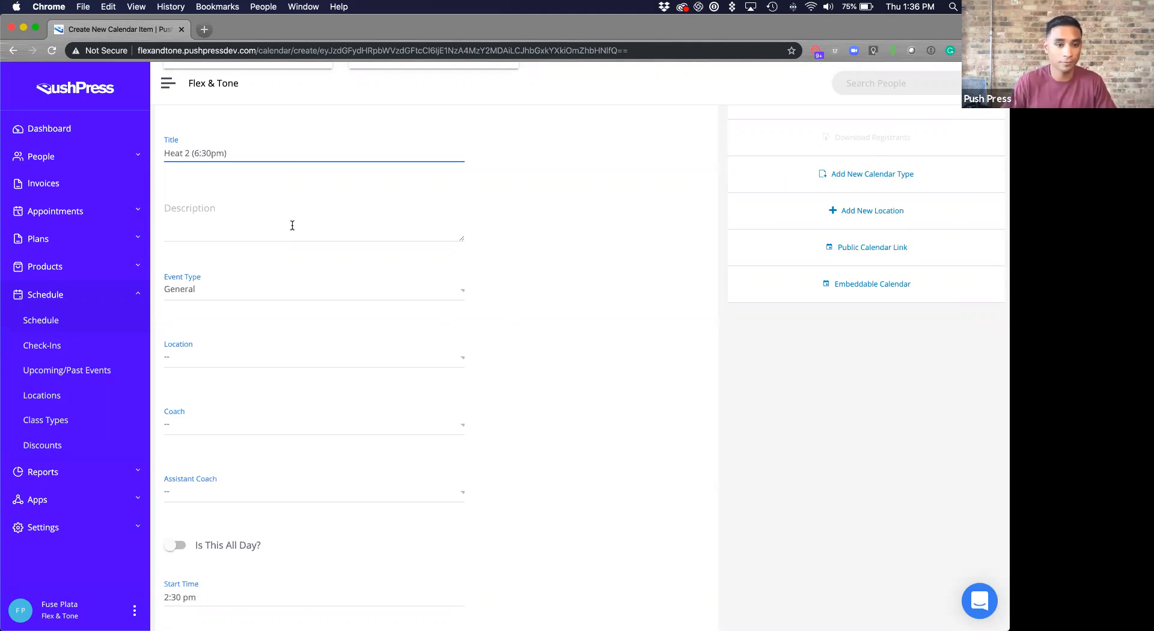
scroll(288, 361, "down", 5)
- Set the class to run from 6:20 PM to 6:35 PM
left_click(300, 363)
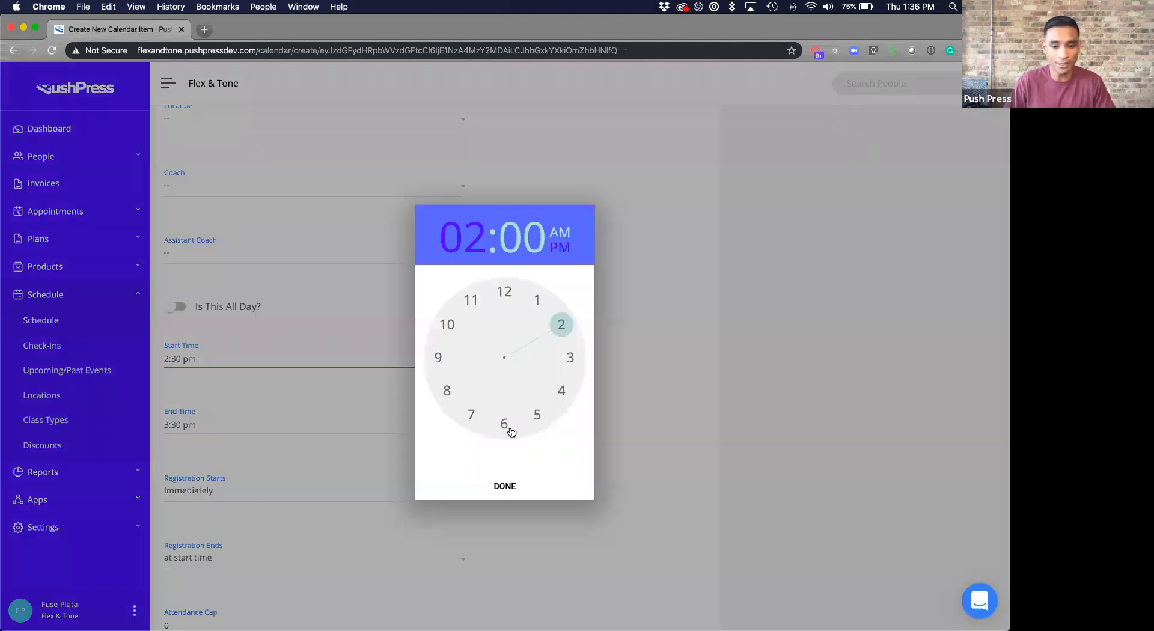
left_click(505, 424)
left_click(505, 484)
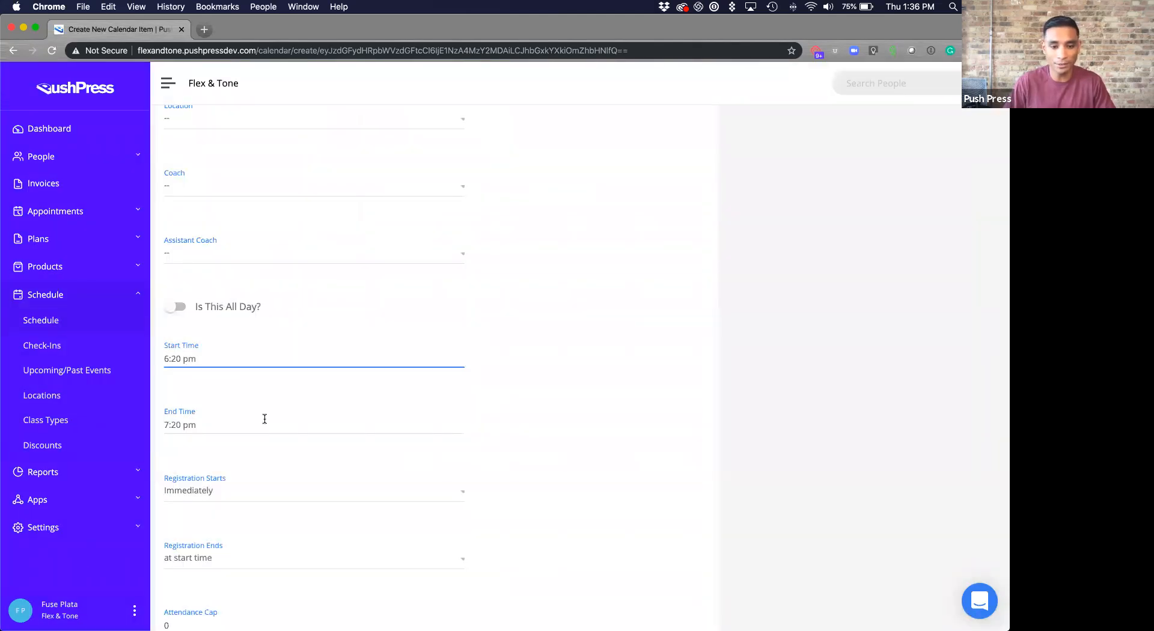
left_click(351, 423)
left_click(505, 424)
left_click(472, 416)
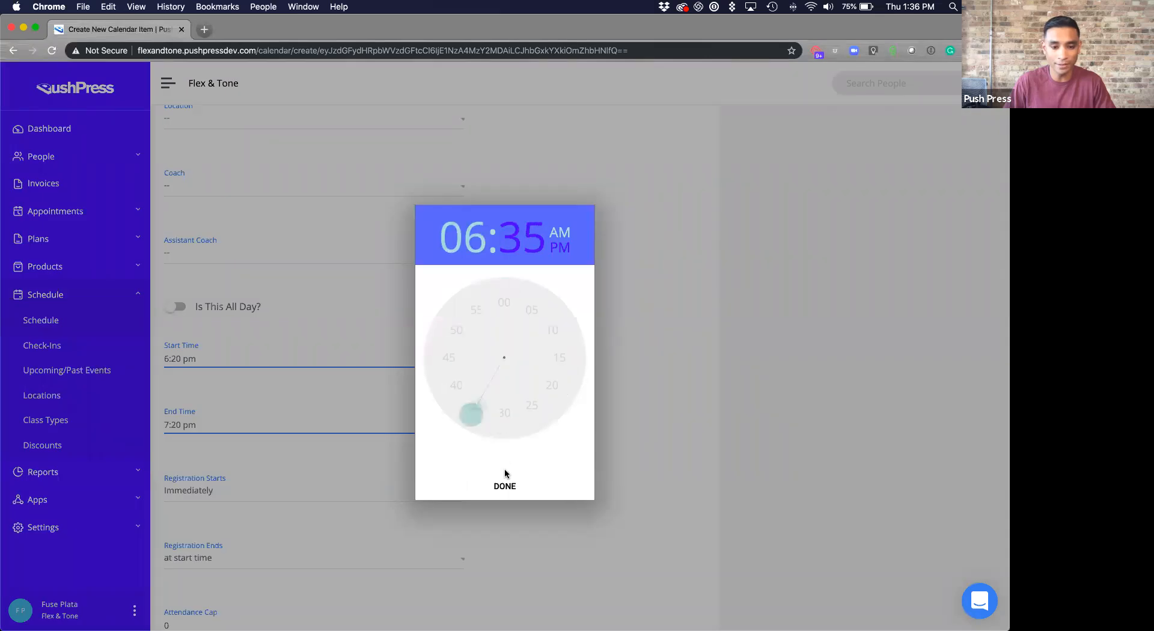
left_click(505, 486)
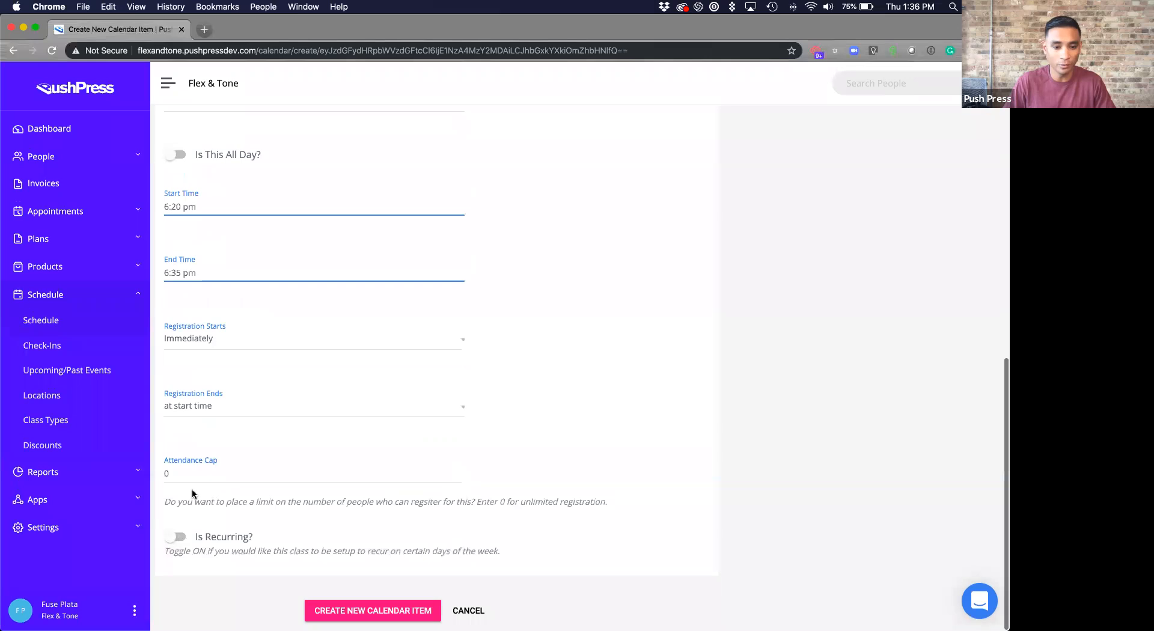
- Replace the attendance cap with 4 and create the Heat 2 class
left_click_drag(190, 475, 138, 473)
type("4")
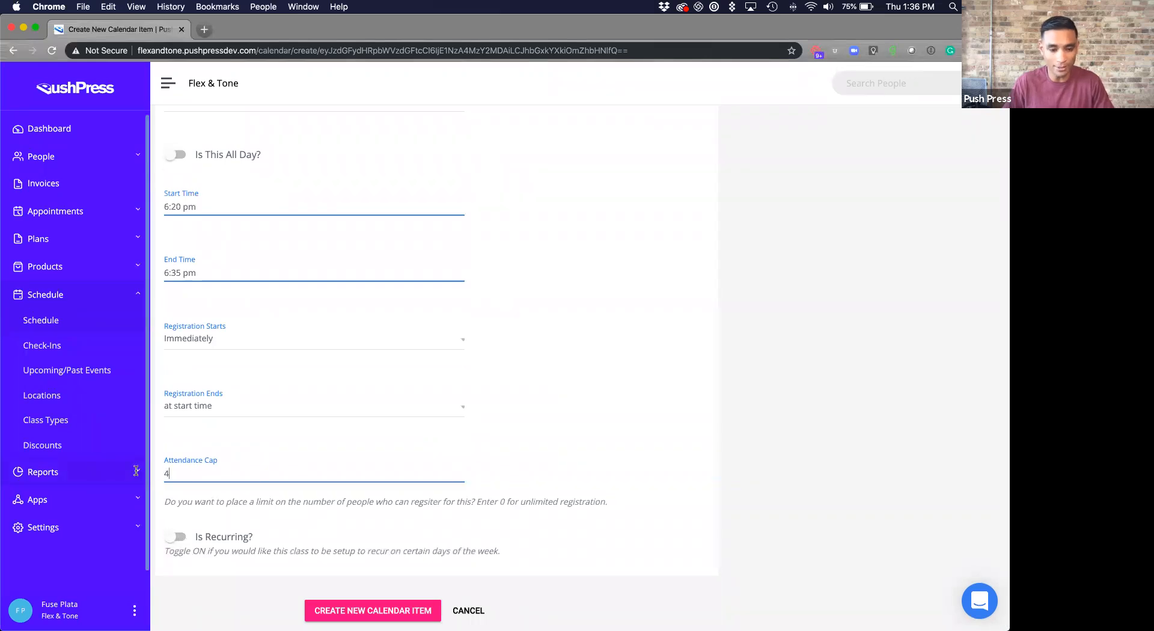
left_click(375, 608)
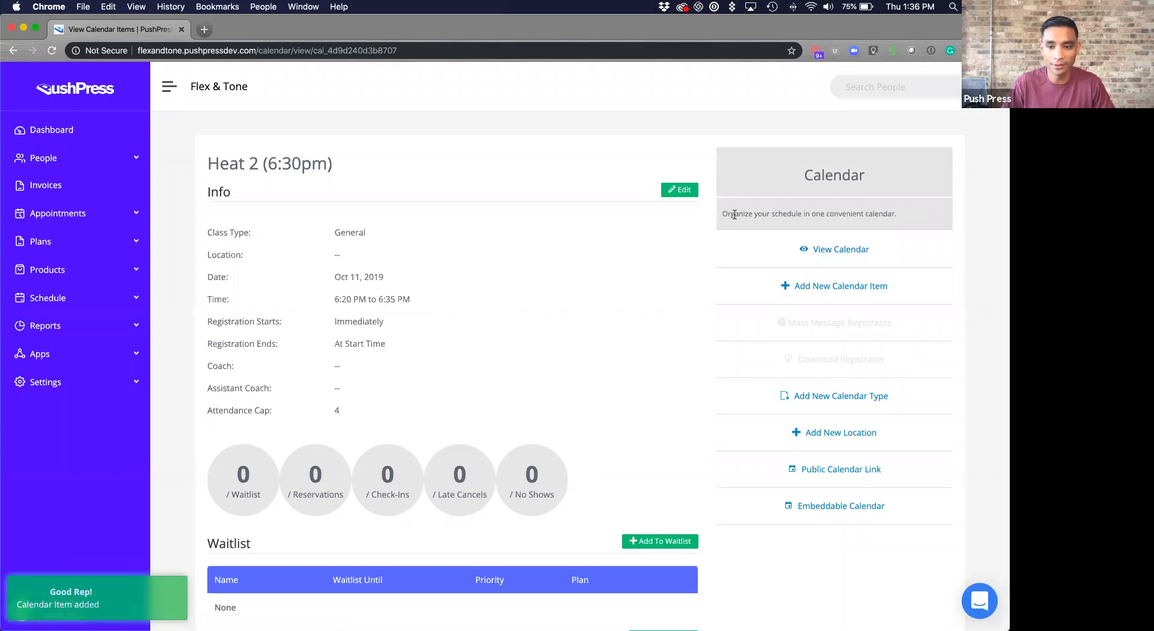
- Return to the Oct 6–12 calendar and start a new class for Friday evening
left_click(794, 251)
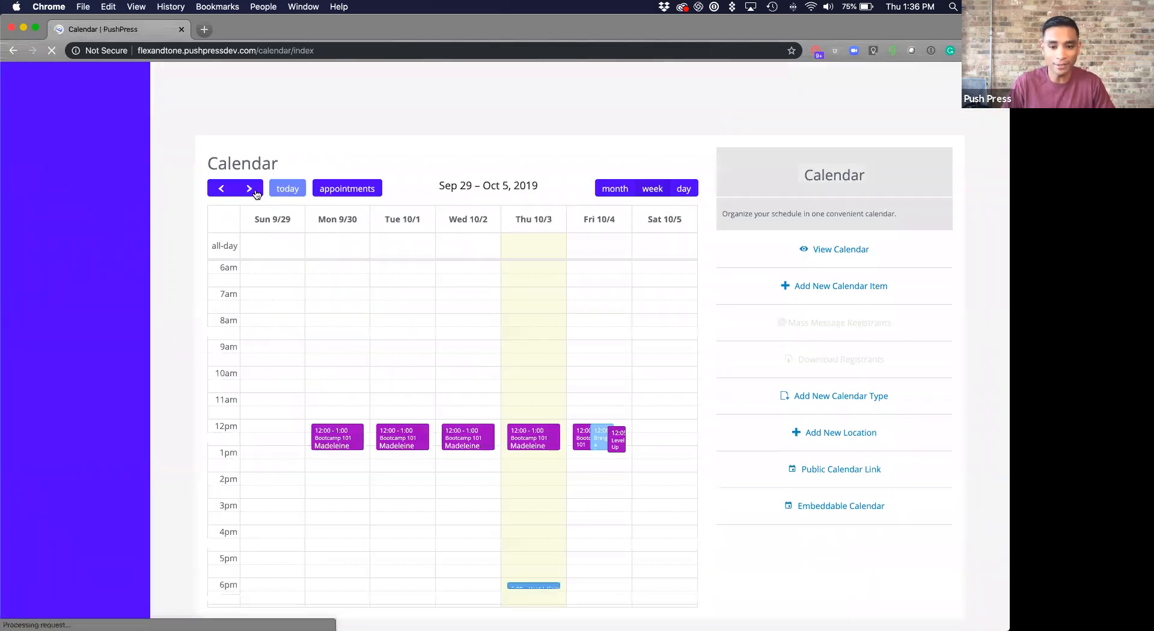
left_click(256, 194)
scroll(597, 478, "down", 5)
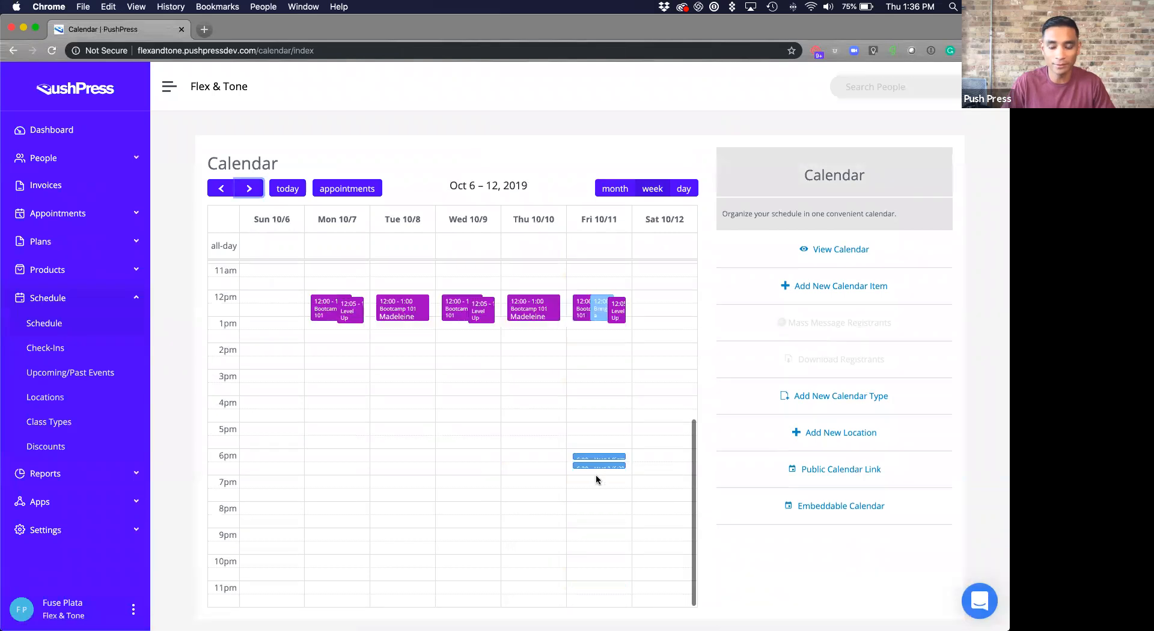
left_click(800, 286)
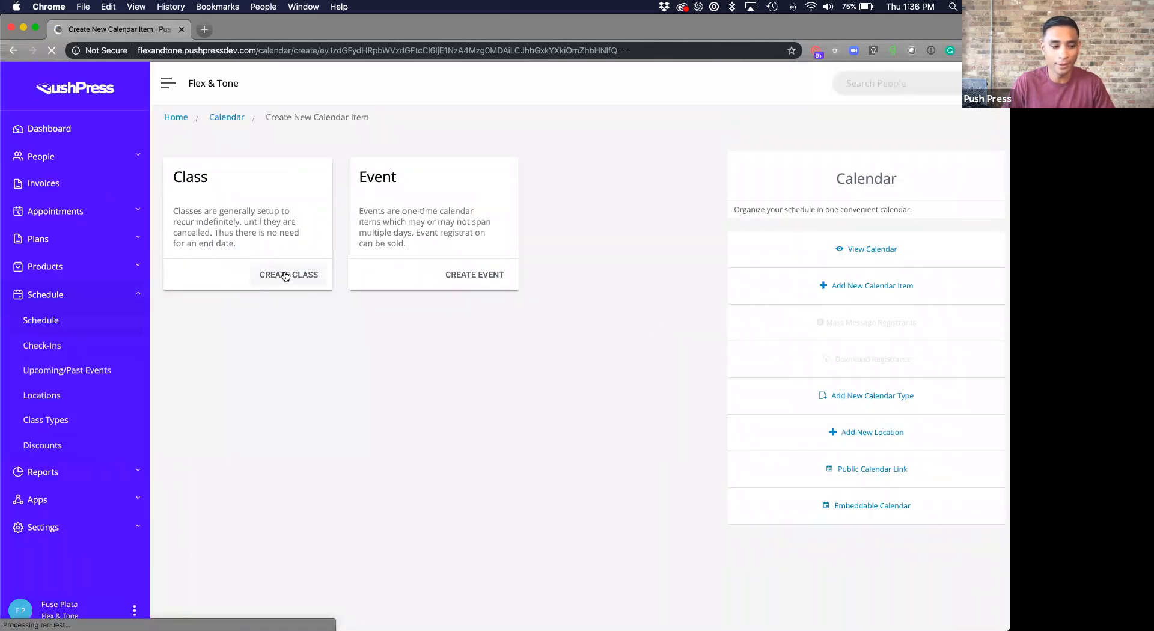
left_click(285, 276)
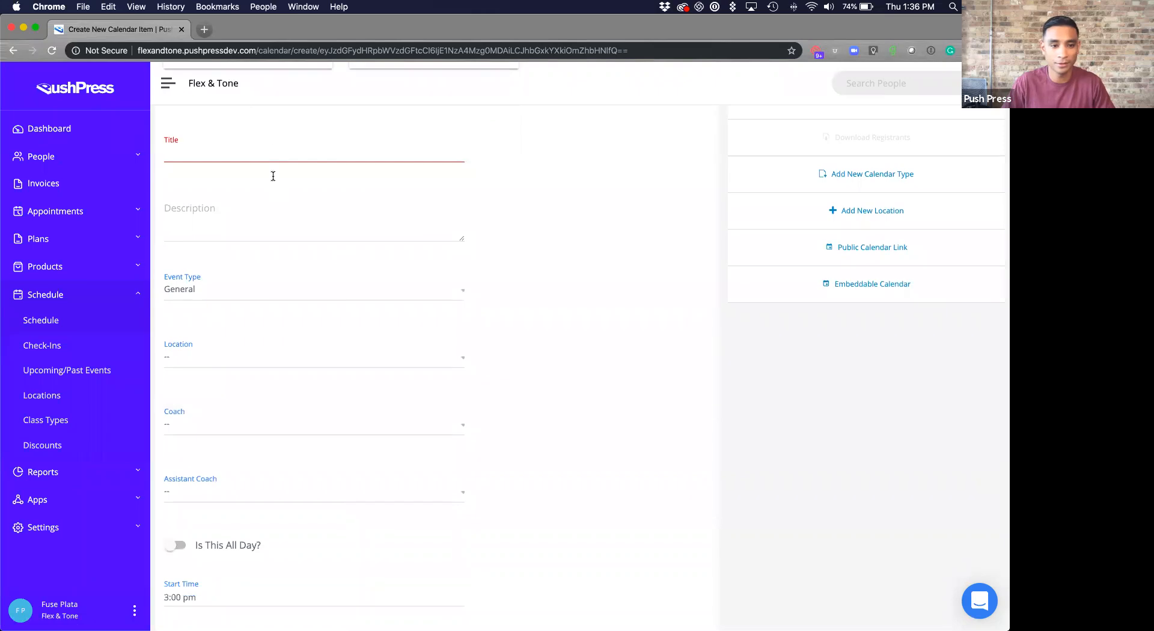
- Title the class 'Heat 3 (6:40pm)'
left_click(272, 151)
type("Heat 3 ")
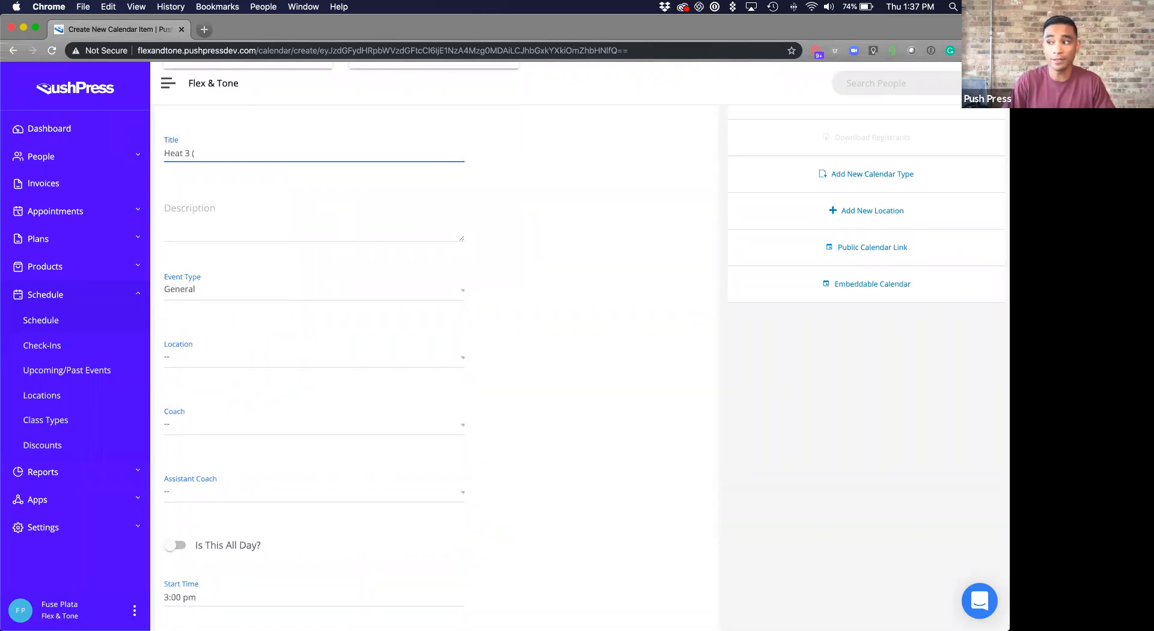
type("(6")
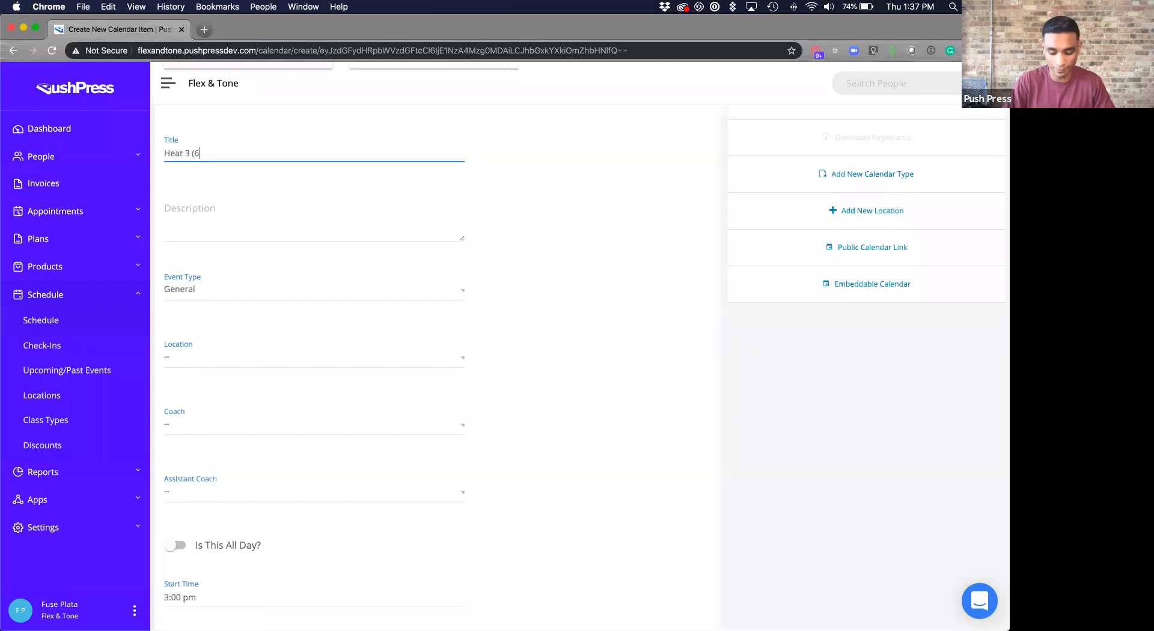
type(":40")
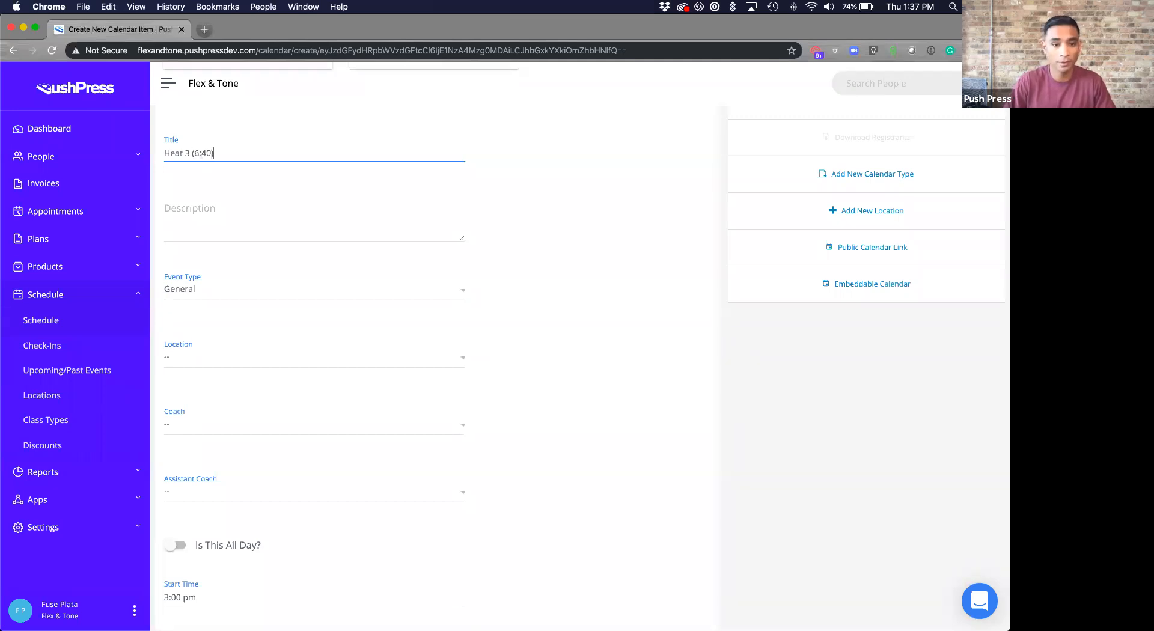
type("pm)")
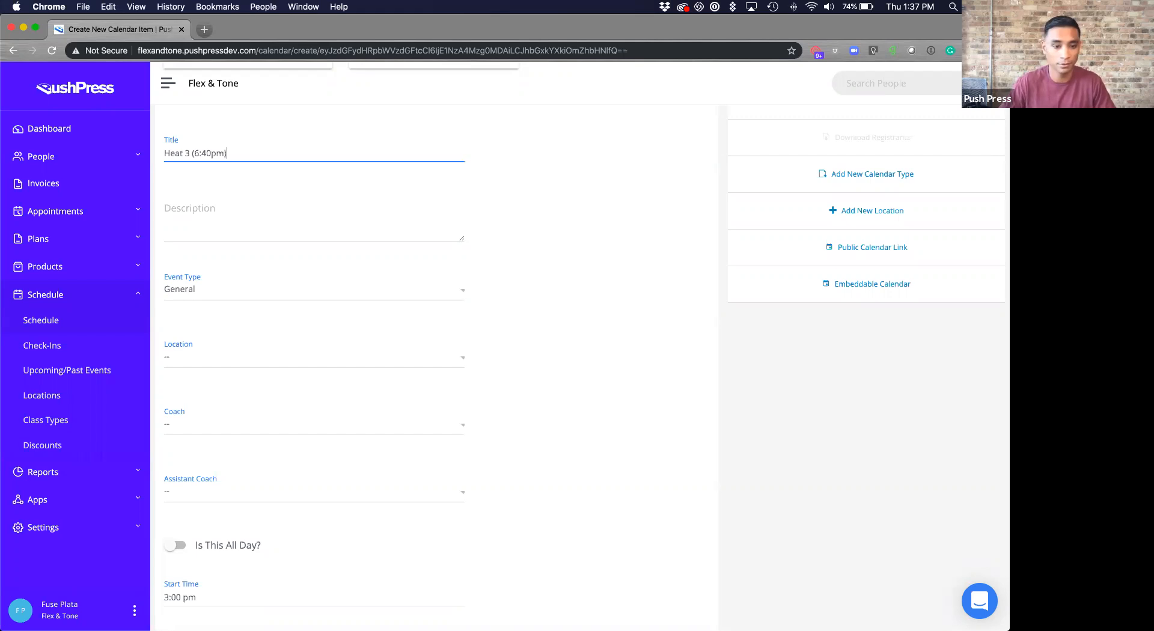
scroll(226, 519, "down", 2)
- Set the Heat 3 class to run from 6:40 PM to 6:55 PM
left_click(213, 487)
left_click(499, 429)
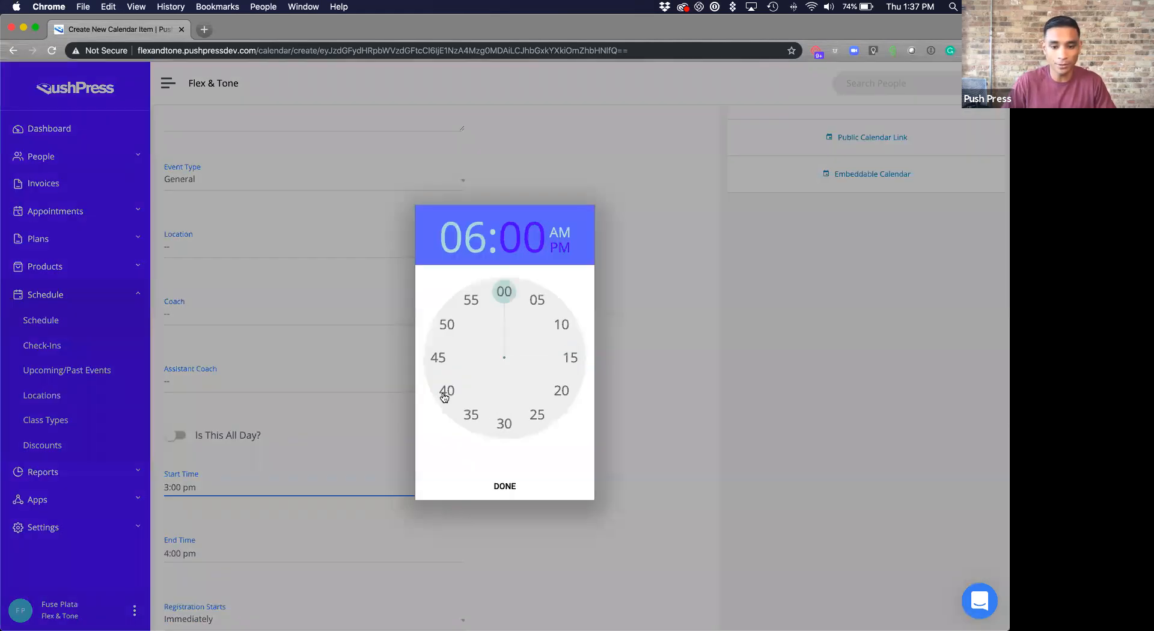
left_click(445, 392)
left_click(486, 484)
left_click(273, 554)
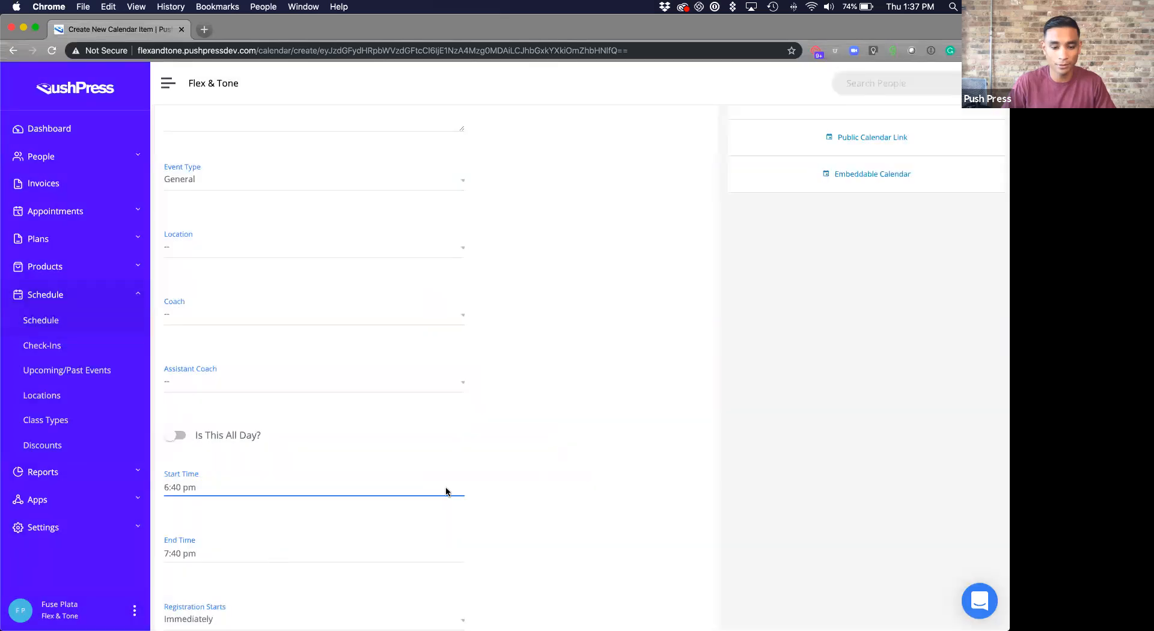
left_click(500, 428)
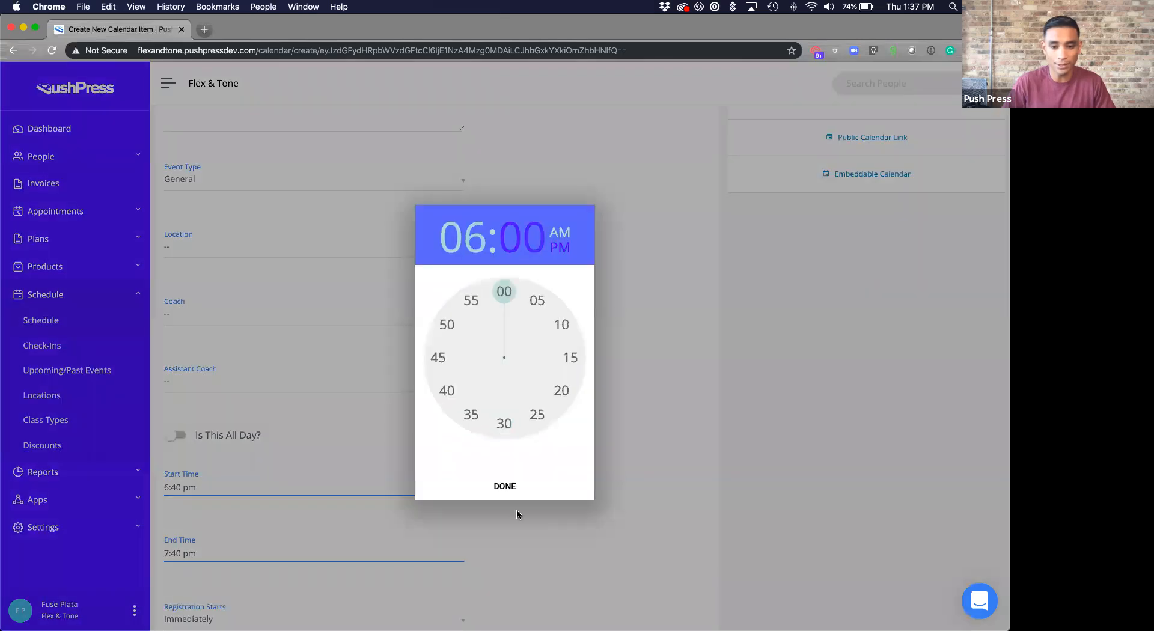
left_click(471, 299)
left_click(481, 488)
- Set the attendance cap to 4 and create the Heat 3 item
scroll(198, 472, "down", 5)
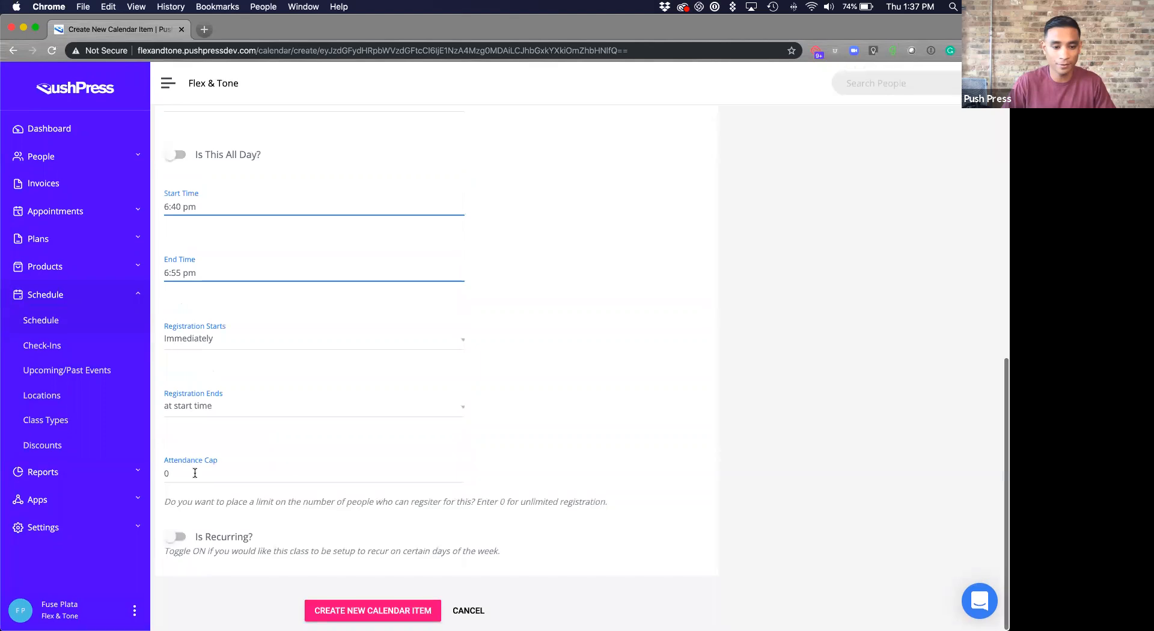
left_click(384, 477)
type("4")
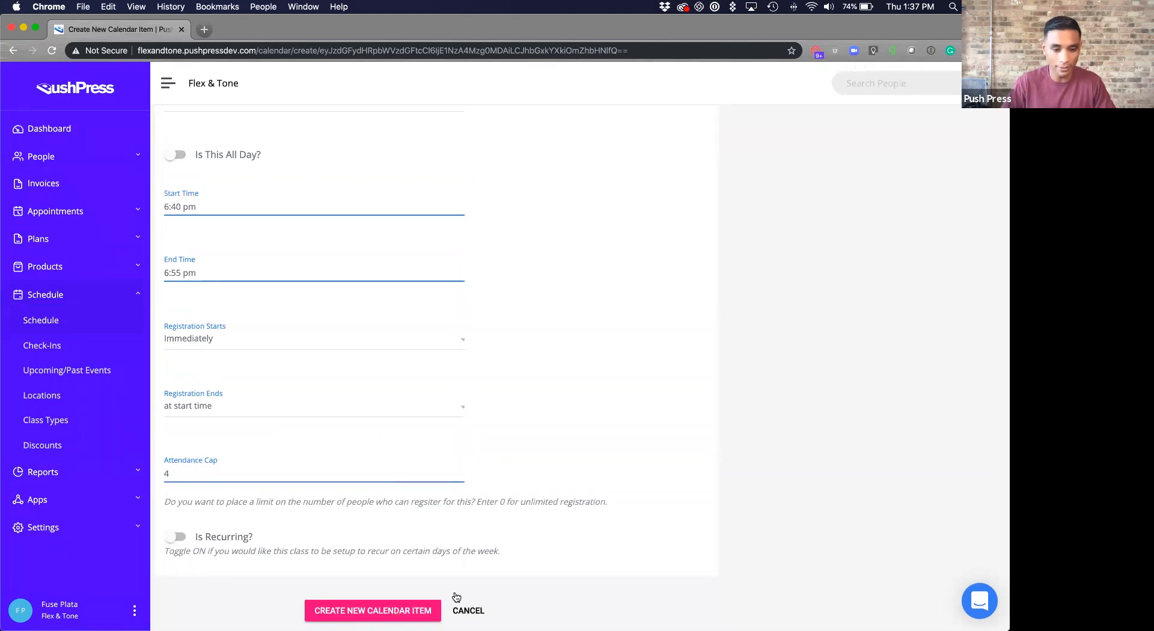
left_click(420, 610)
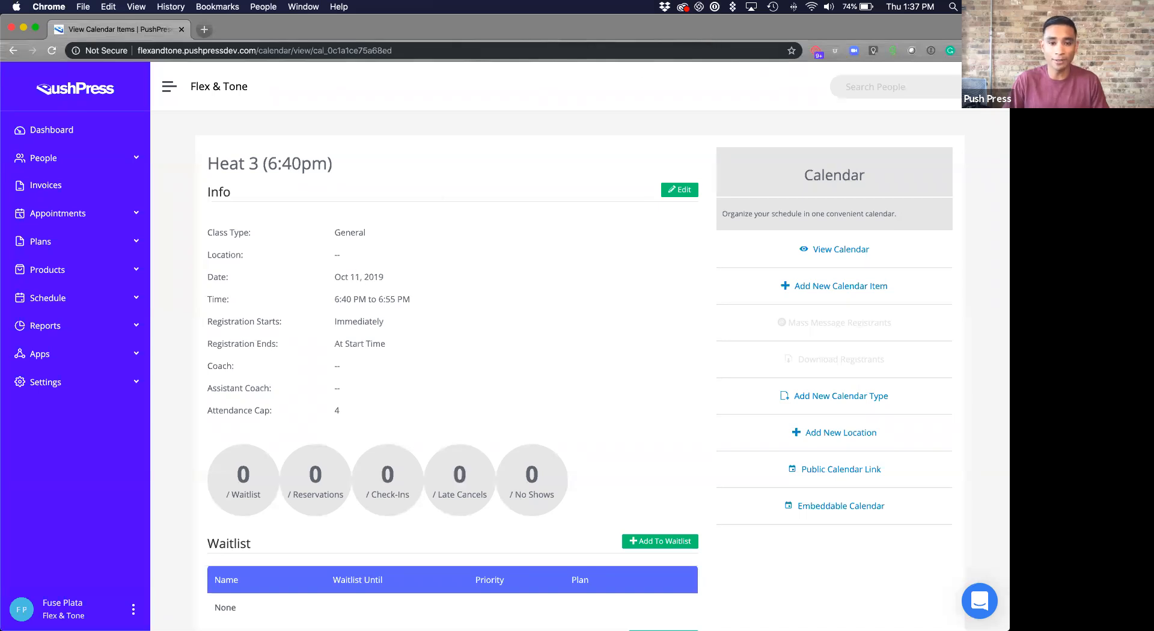
- Bring up the QuickTime window mirroring the phone's Friday Oct 11 class list
key("ctrl+Up")
left_click(149, 293)
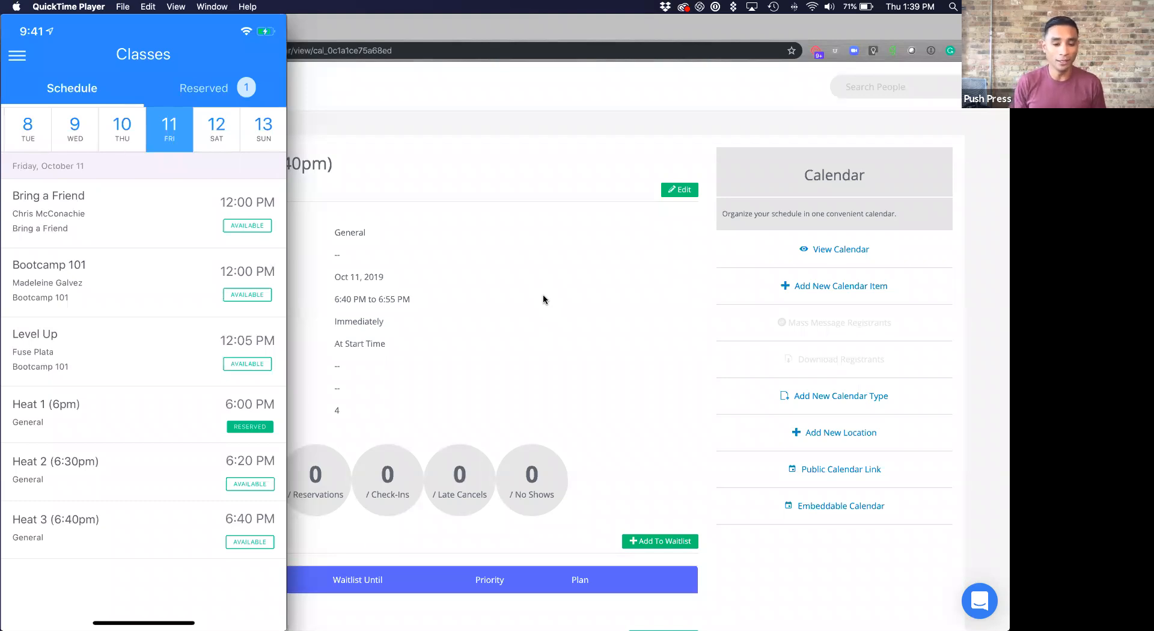
- Bring PushPress's Heat 3 (6:40pm) page to the front and expand Schedule in the sidebar
left_click(289, 226)
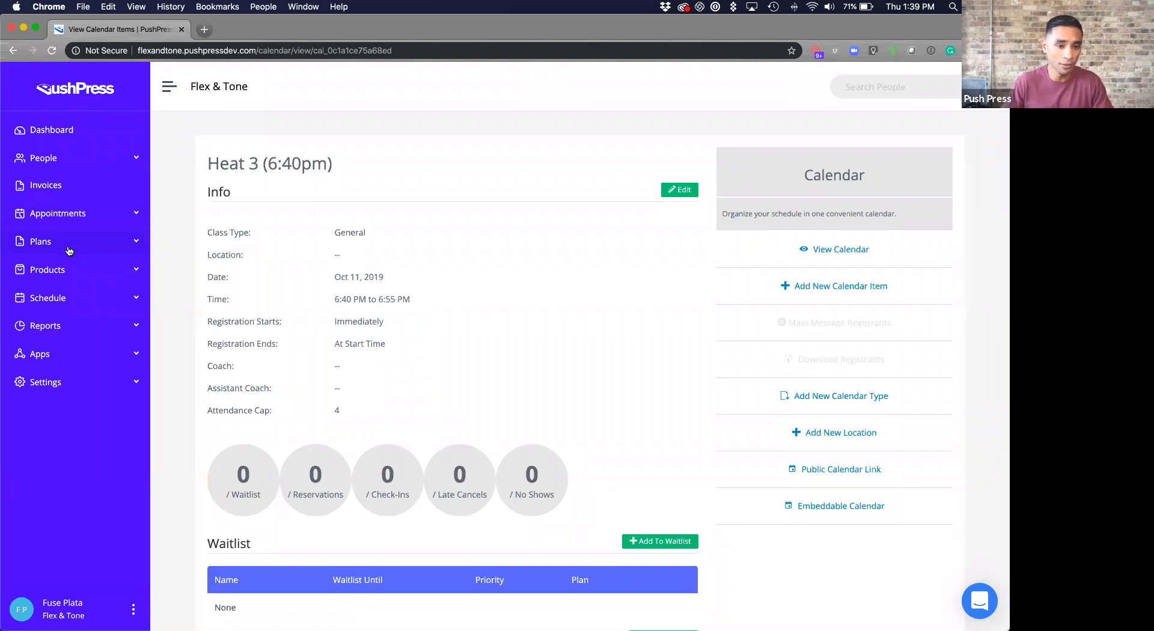
left_click(71, 303)
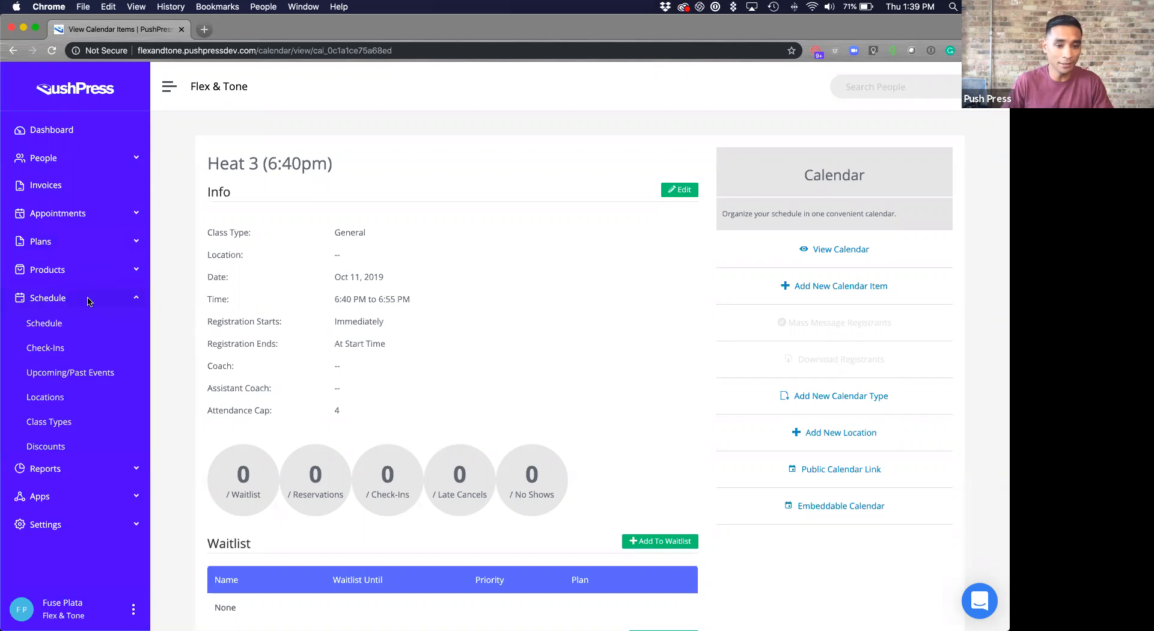
- Show the schedule for the week of Oct 27 – Nov 2, 2019 and start a new item at Fri 11/1, 6pm
left_click(67, 328)
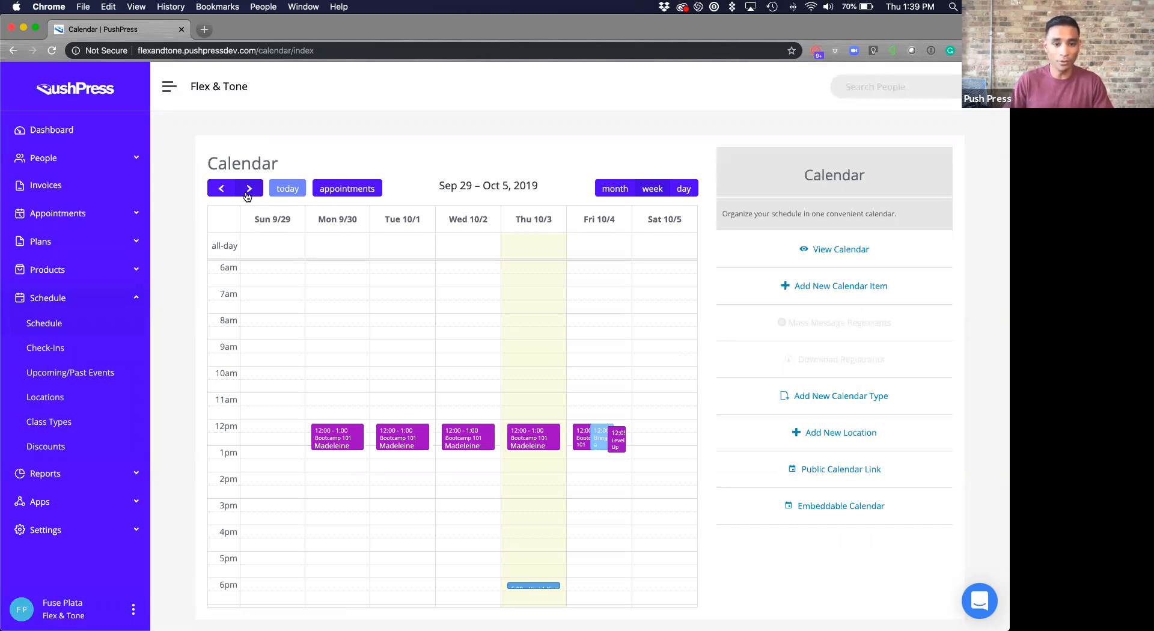
left_click(247, 194)
left_click(248, 188)
left_click(248, 189)
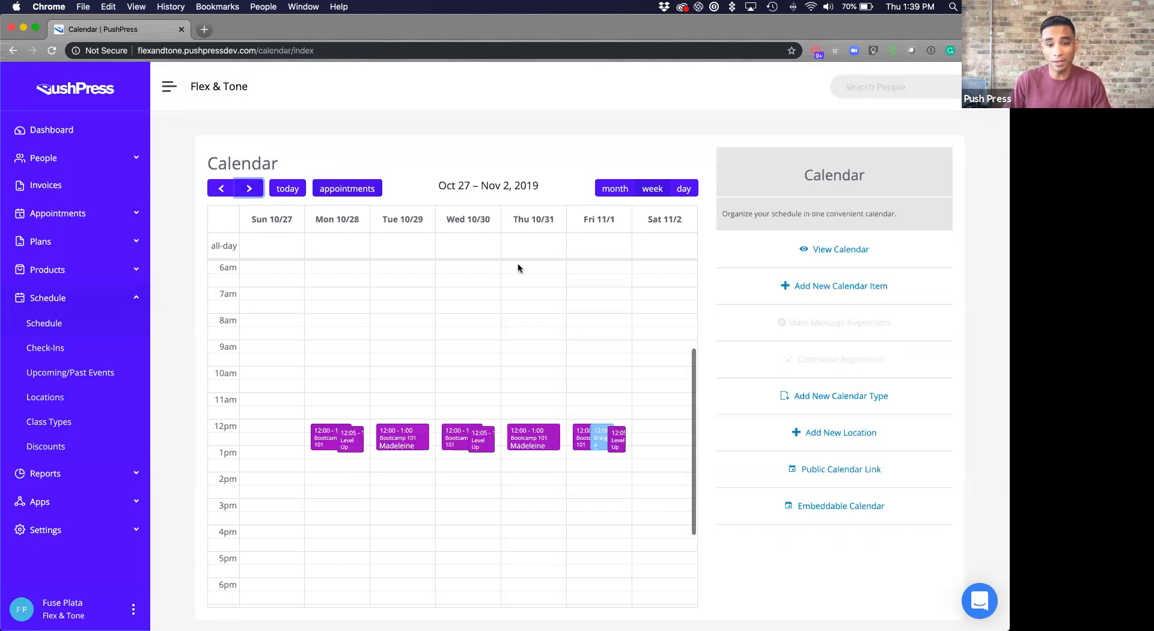
scroll(589, 479, "down", 3)
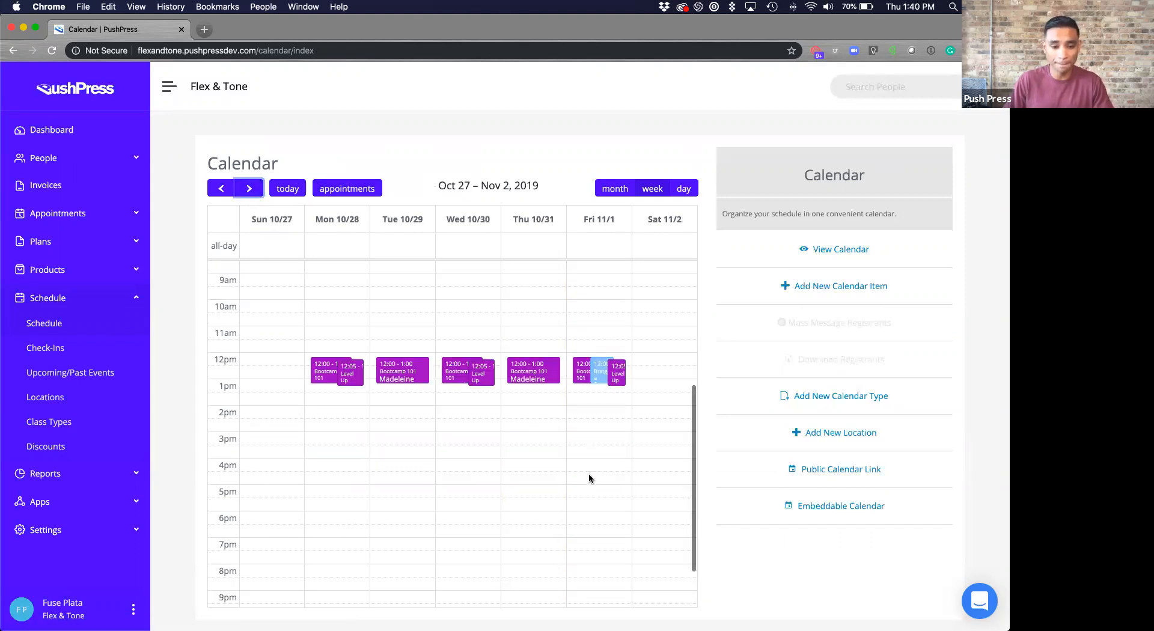
left_click(599, 517)
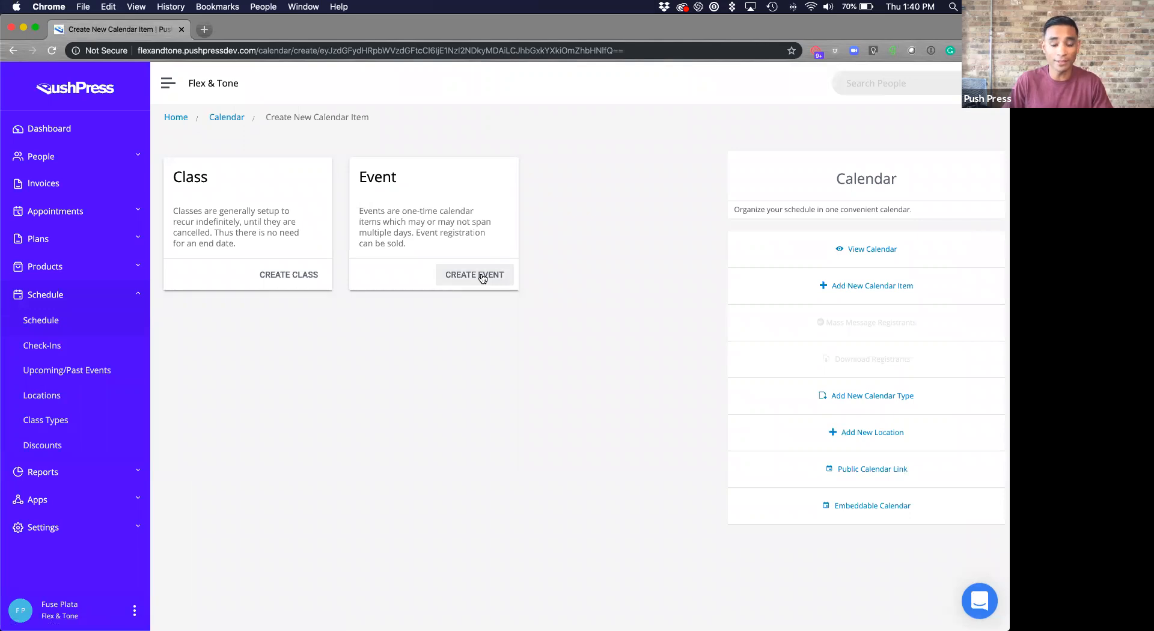
- Create a one-time event on November 1, 2019 titled 'Whiskey and WOD'
left_click(482, 277)
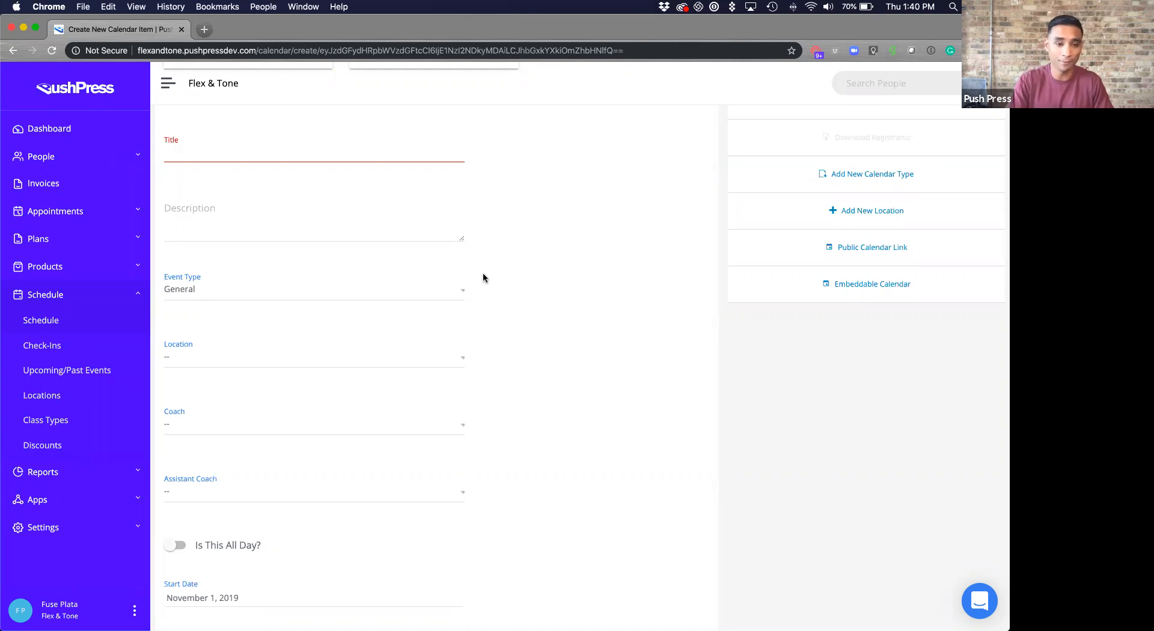
left_click(359, 149)
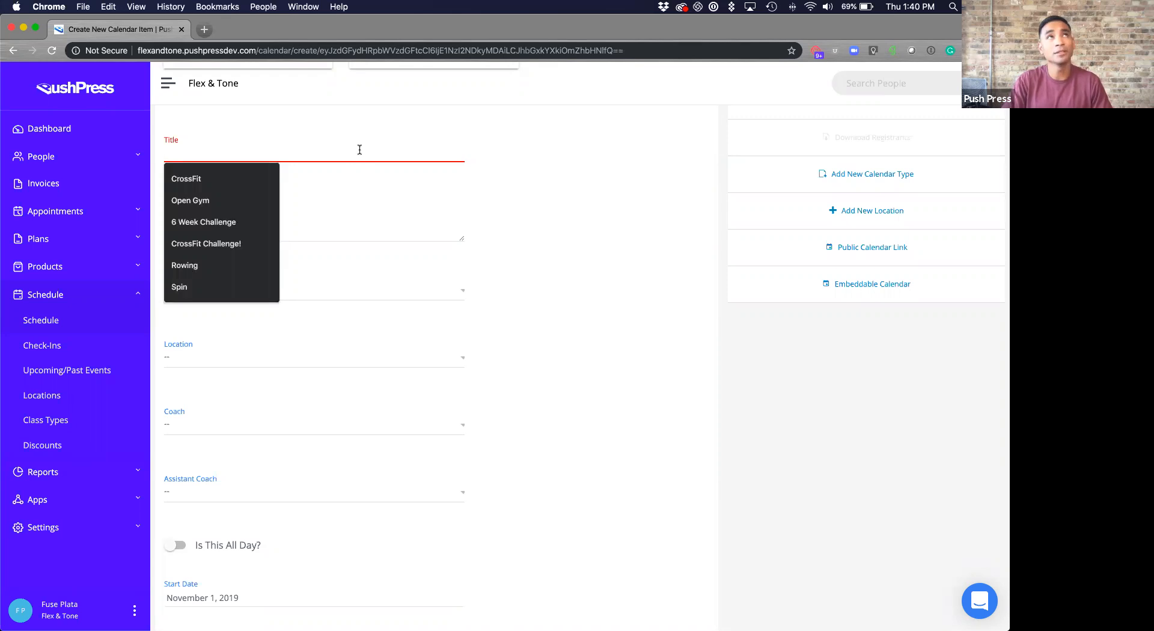
type("Whi")
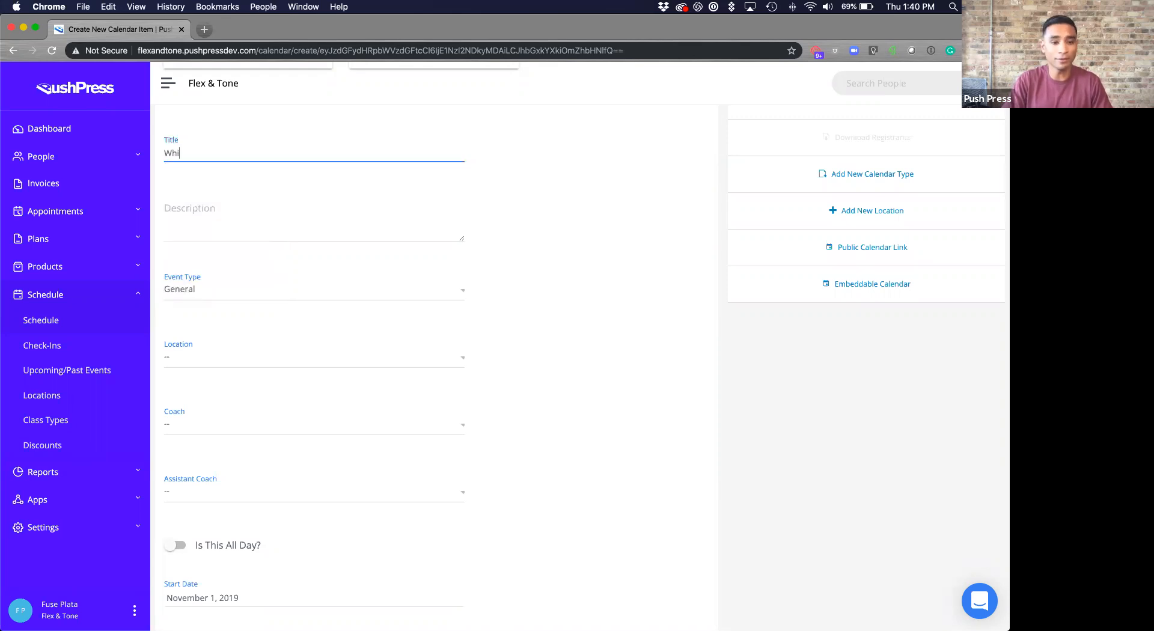
type("skey and WOD")
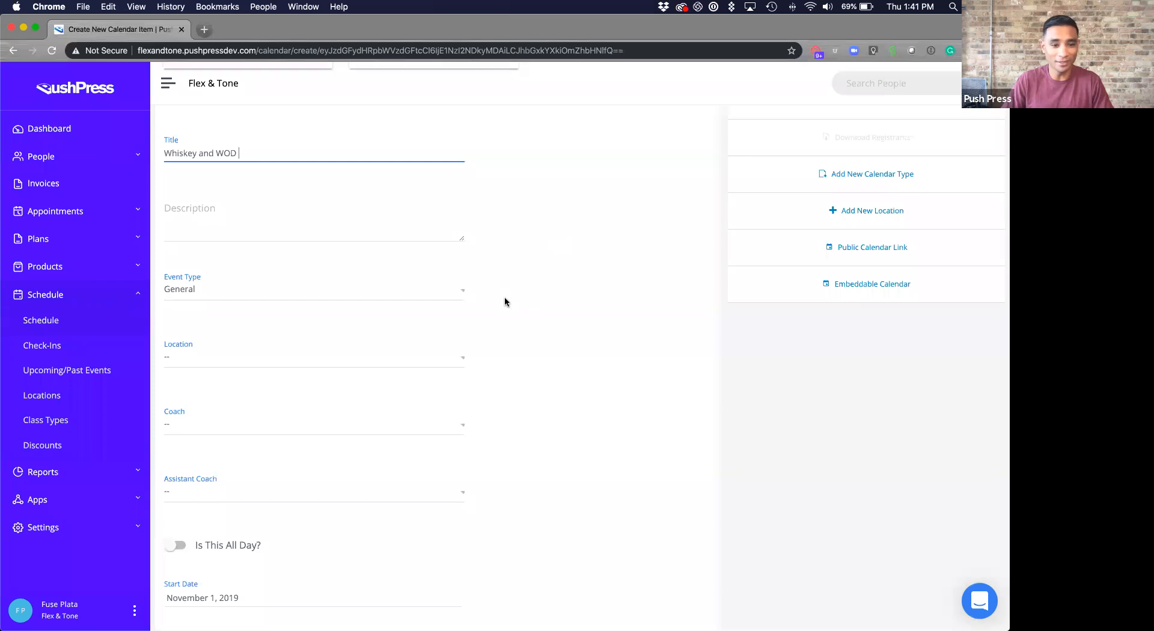
scroll(505, 301, "down", 2)
left_click(373, 244)
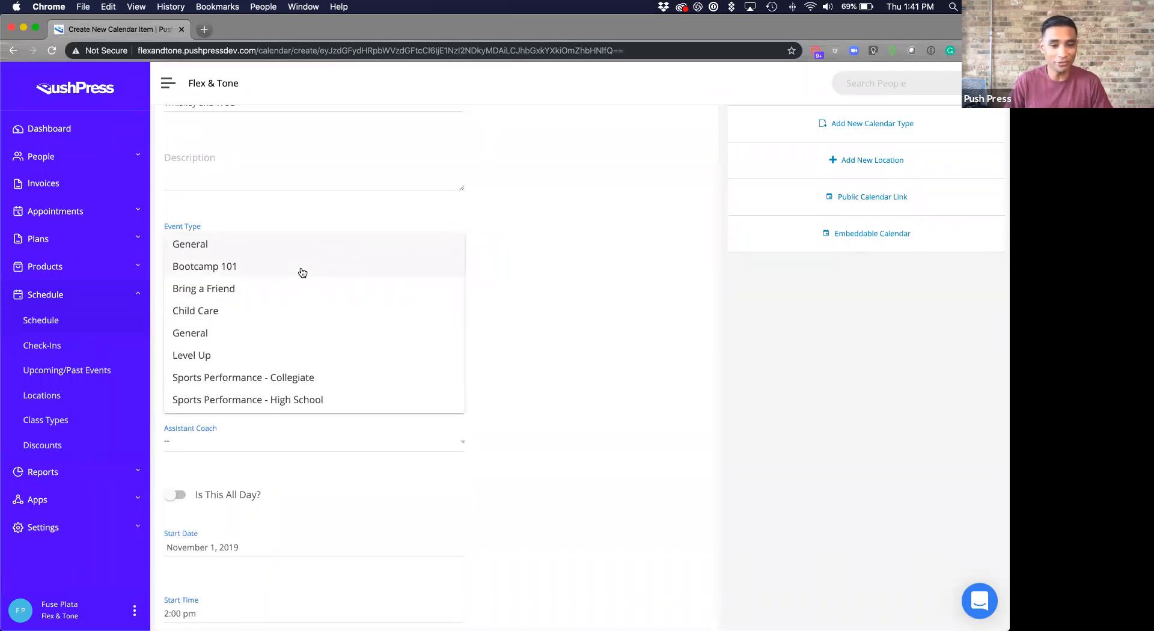
- Keep the event type General and start a new location named 'Location X'
left_click(535, 292)
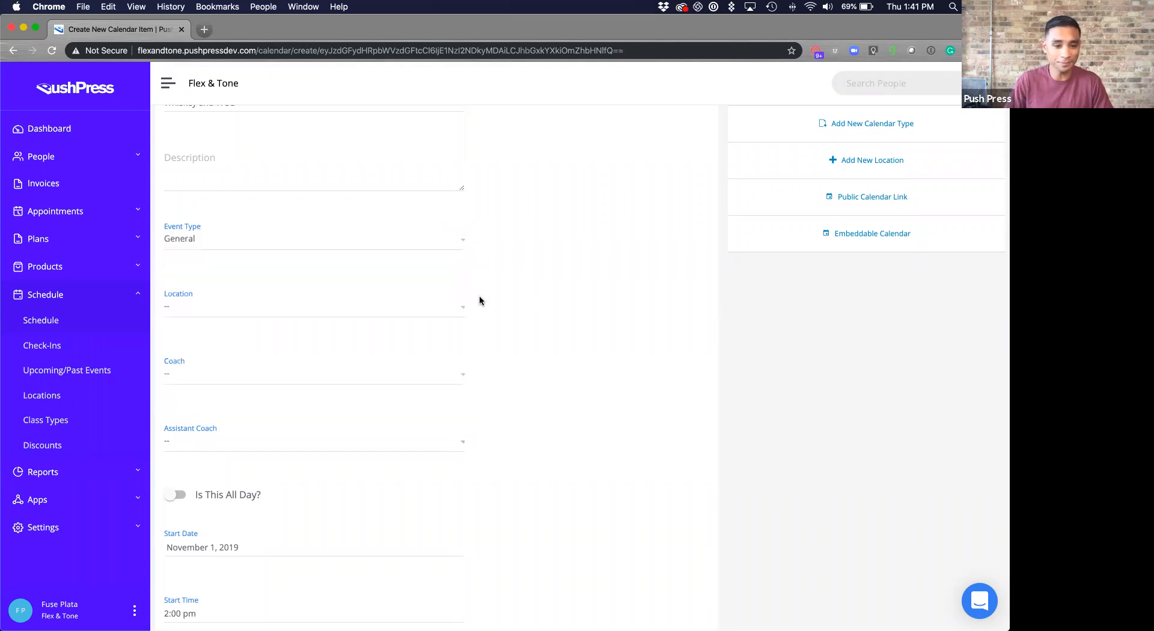
scroll(479, 295, "down", 1)
left_click(409, 284)
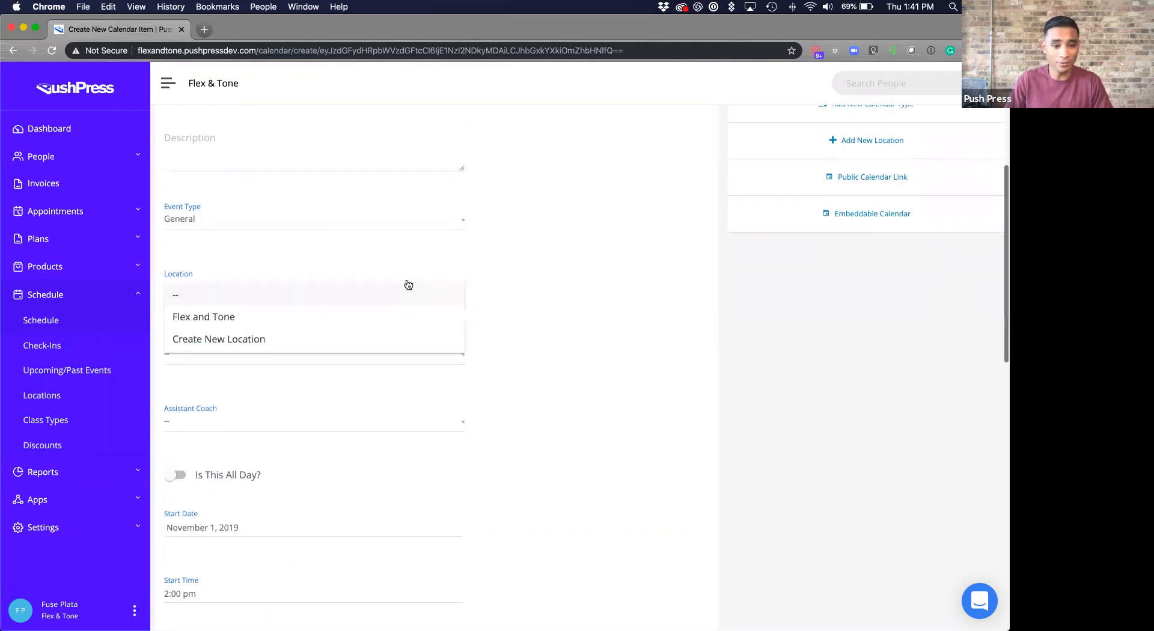
left_click(399, 338)
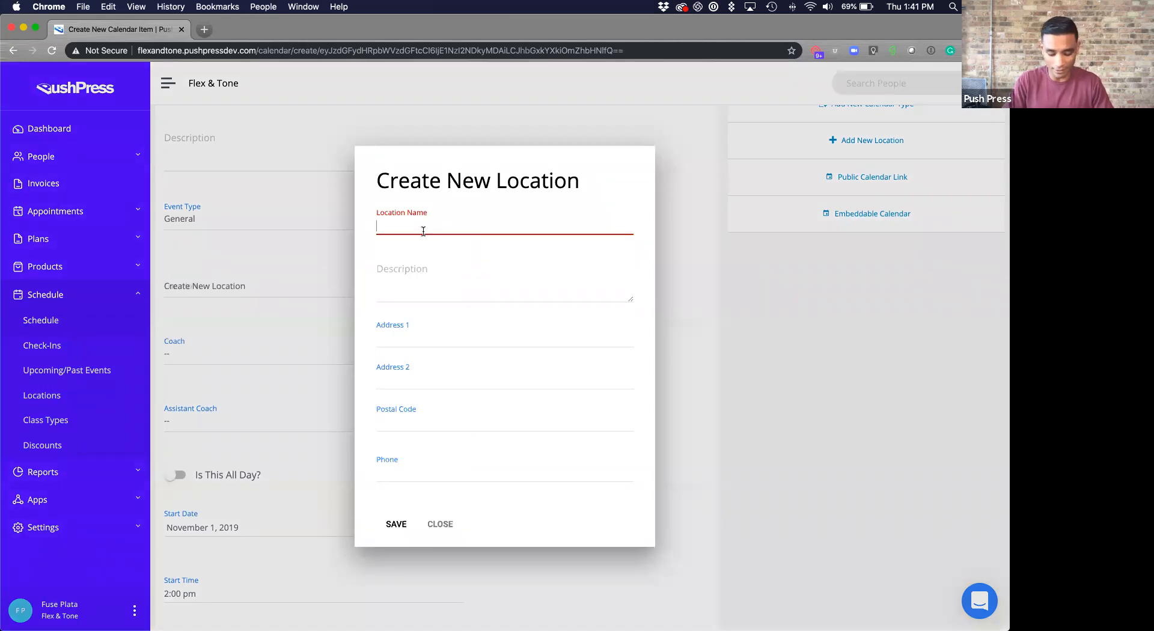
type("Load")
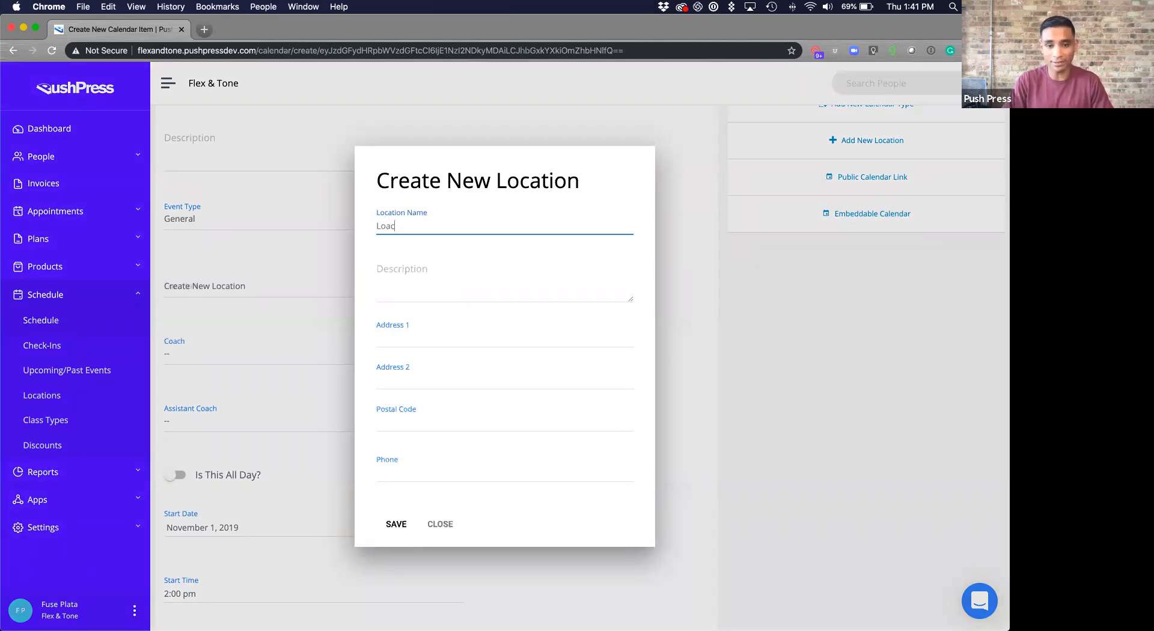
type("cation Z")
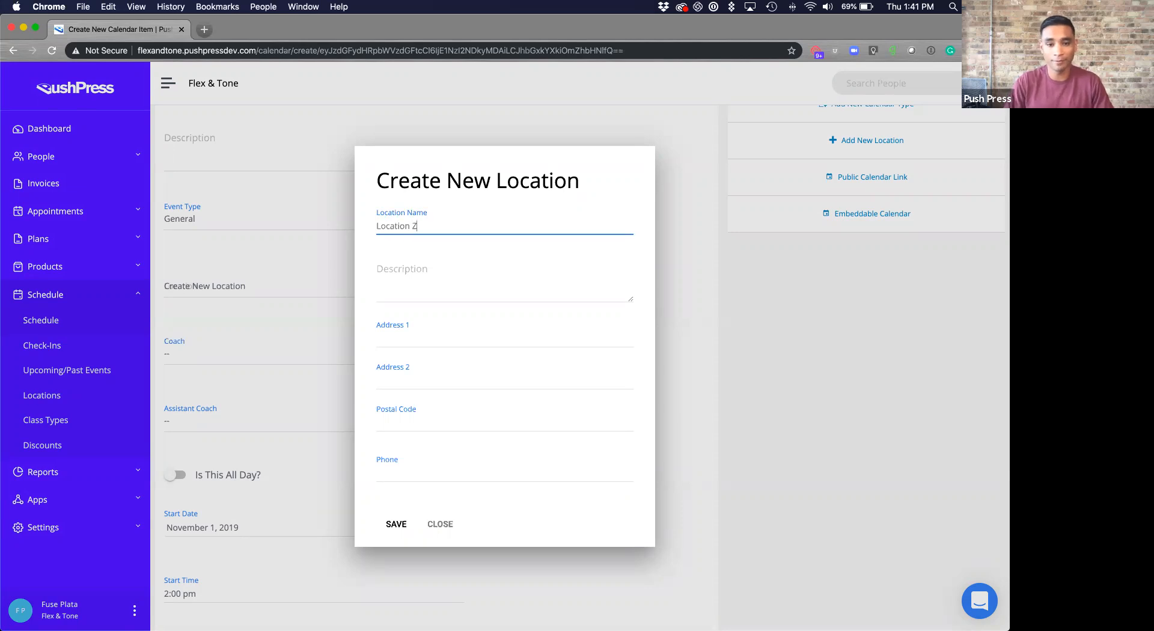
key("BackSpace")
type("X")
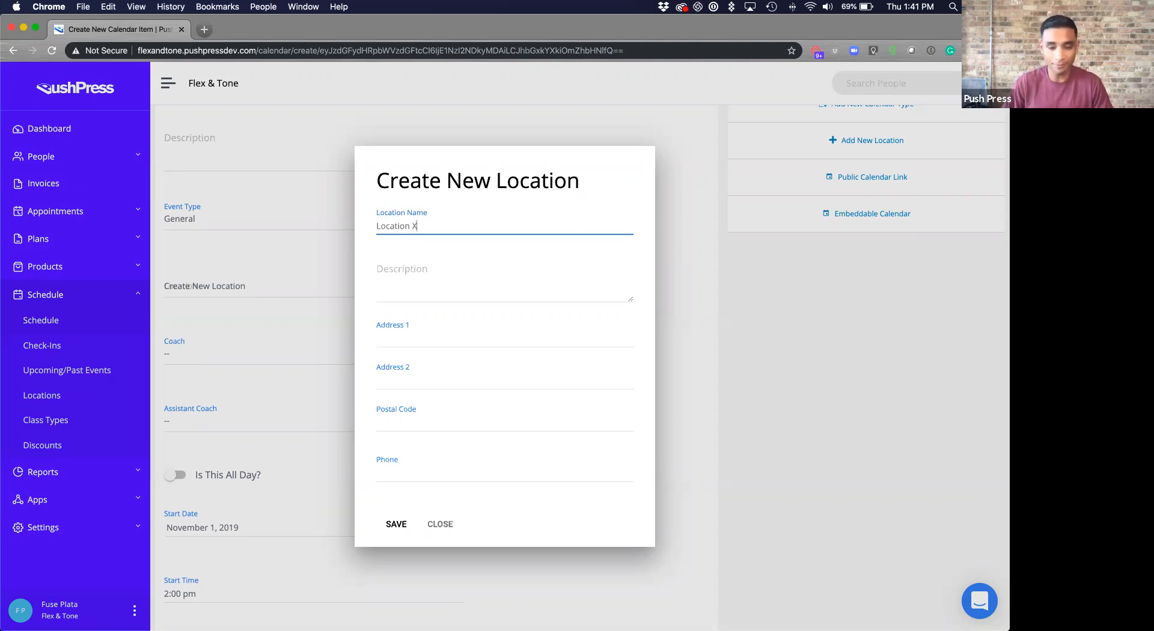
- Give Location X the address 1234 North Street and postal code 99999, and save it
left_click(414, 342)
type("1234")
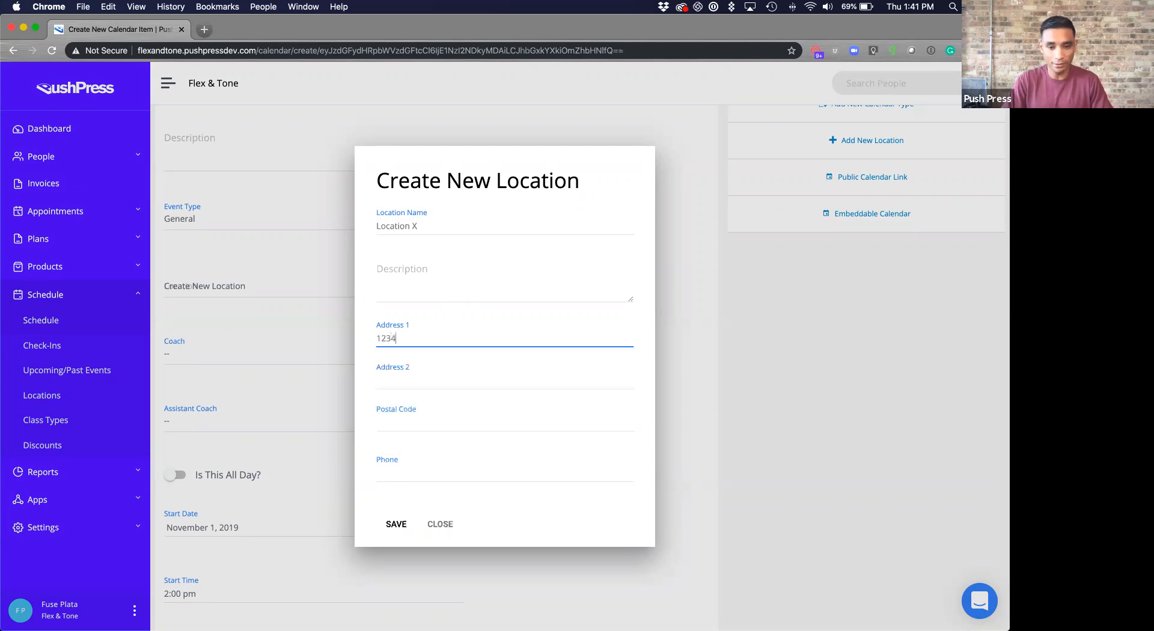
type(" North Street")
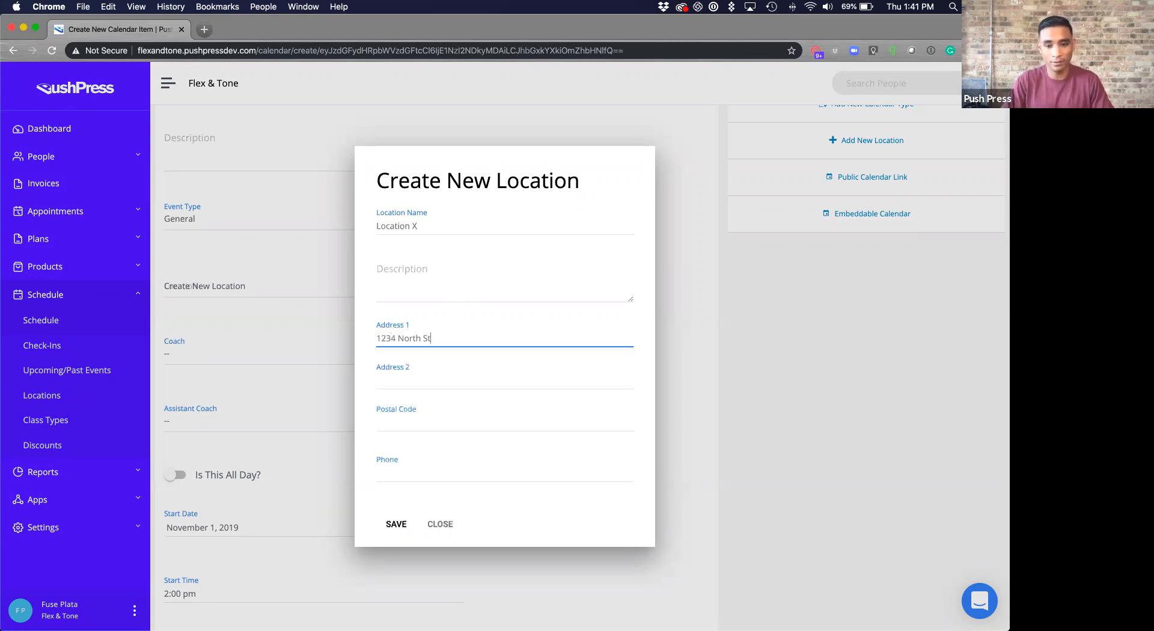
key("Tab")
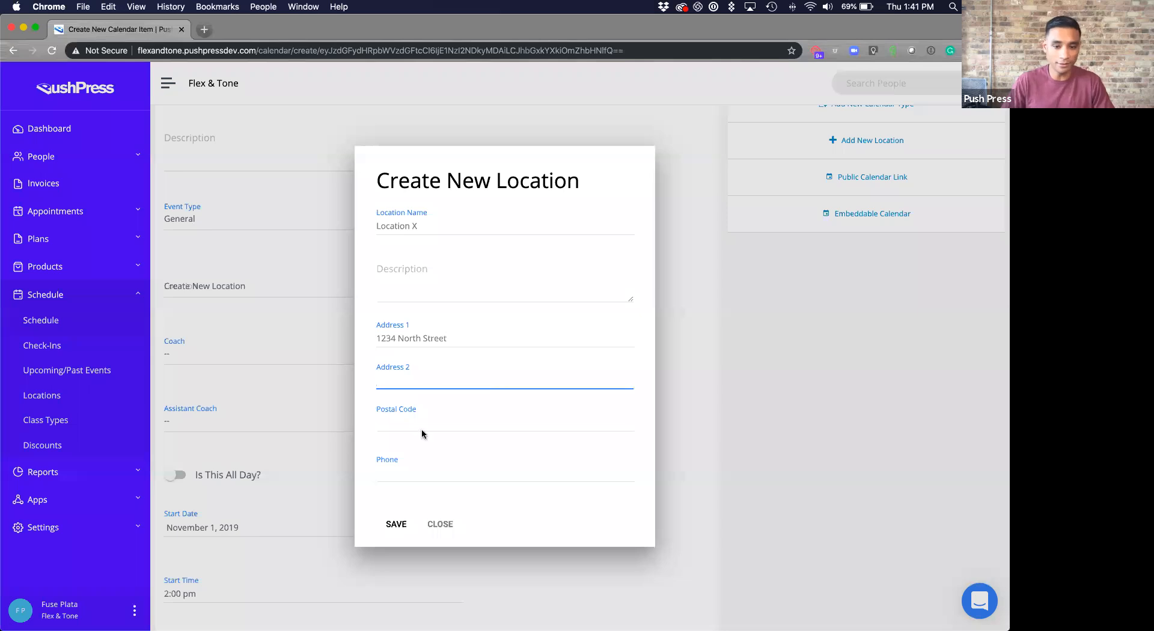
left_click(421, 433)
type("99999")
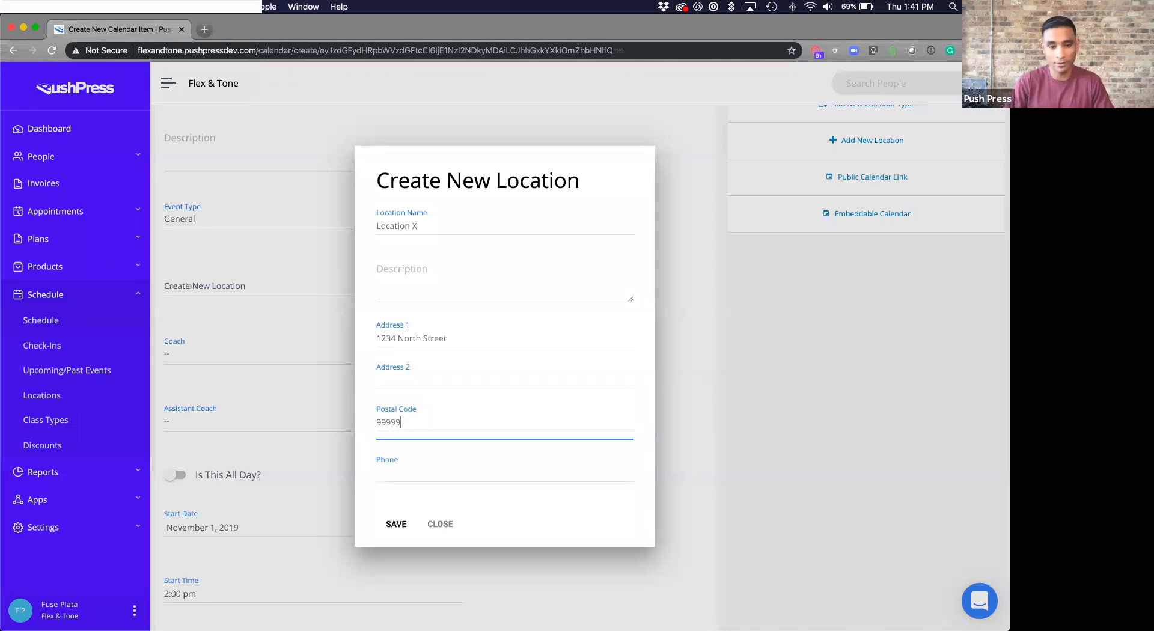
left_click(396, 525)
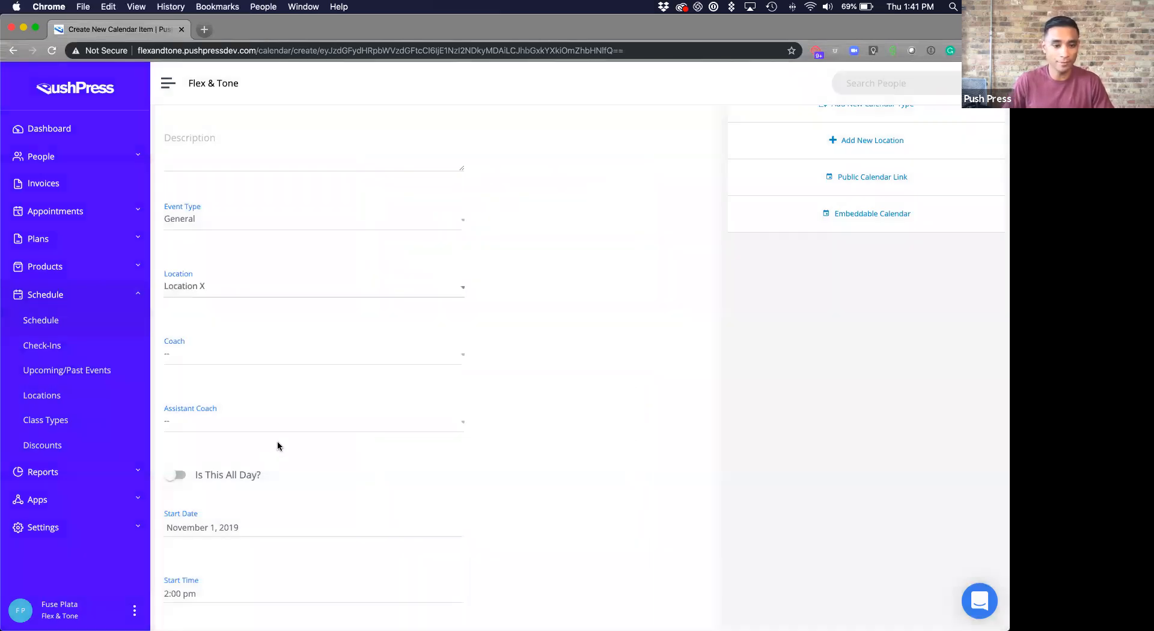
- Set the event's start time to 7:00 pm and its end time to 10:00 pm
scroll(336, 331, "down", 1)
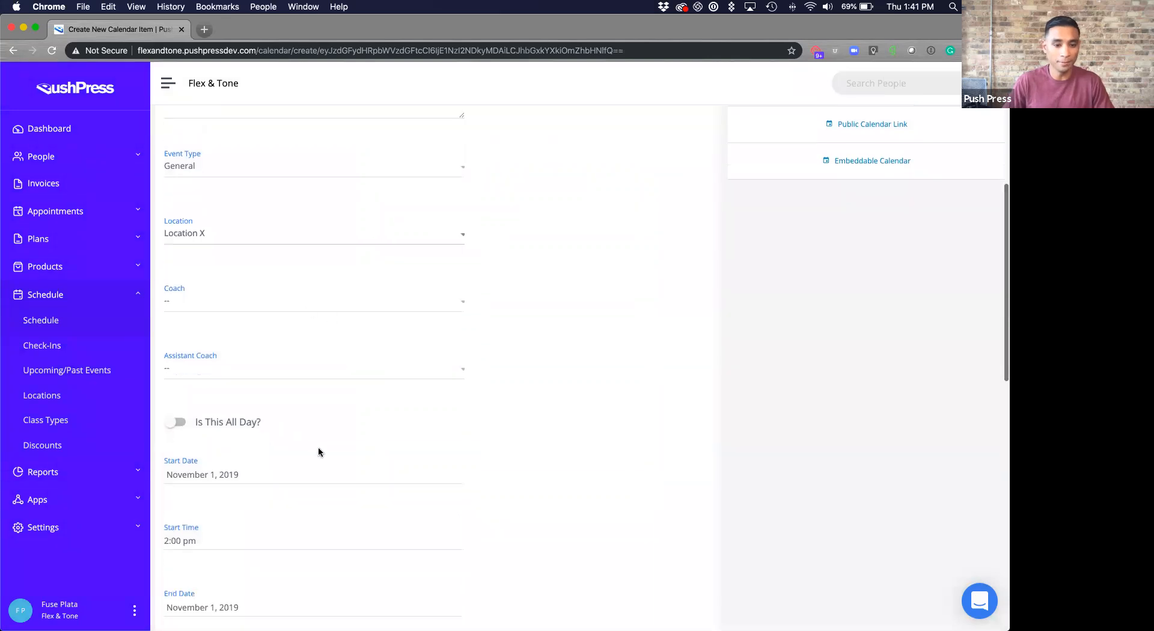
scroll(204, 223, "down", 1)
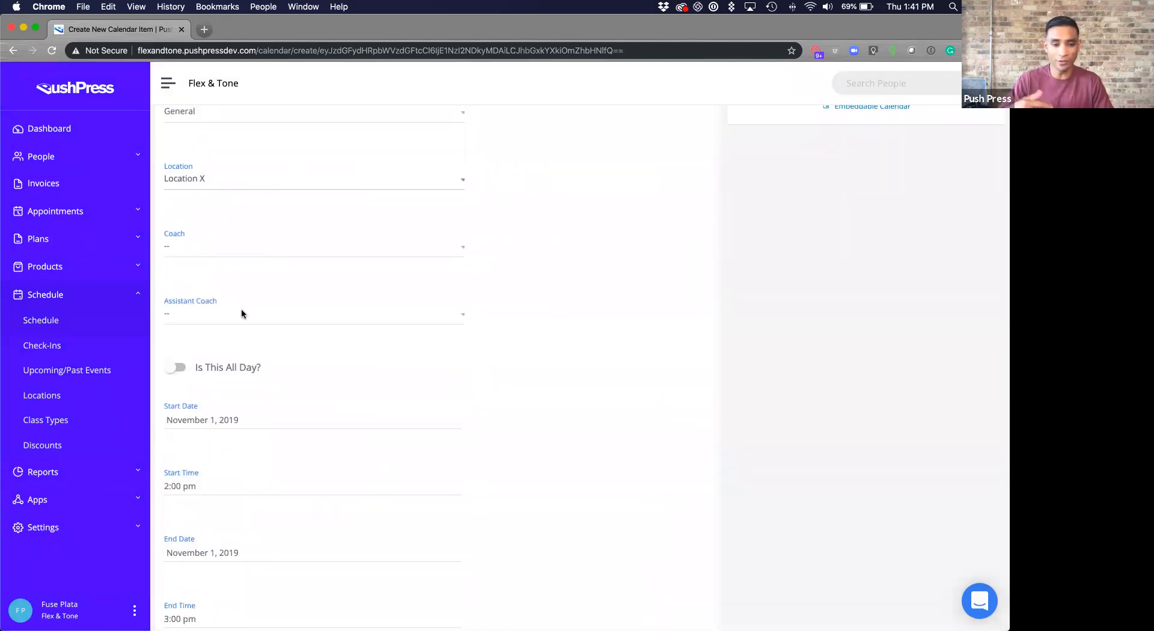
scroll(493, 340, "down", 1)
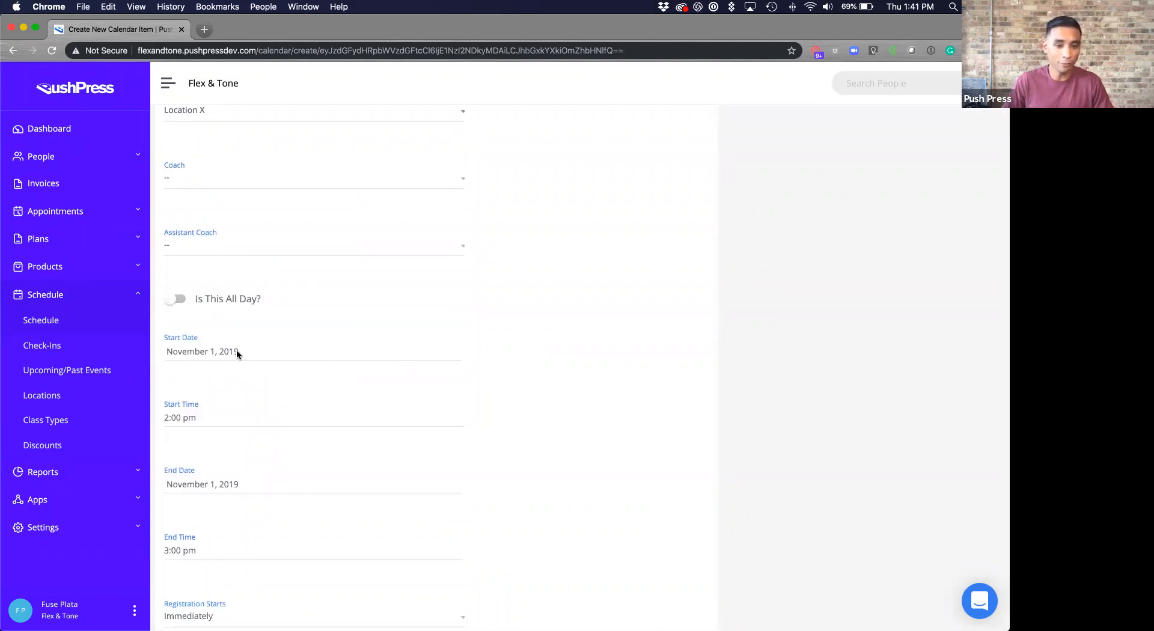
scroll(237, 353, "down", 1)
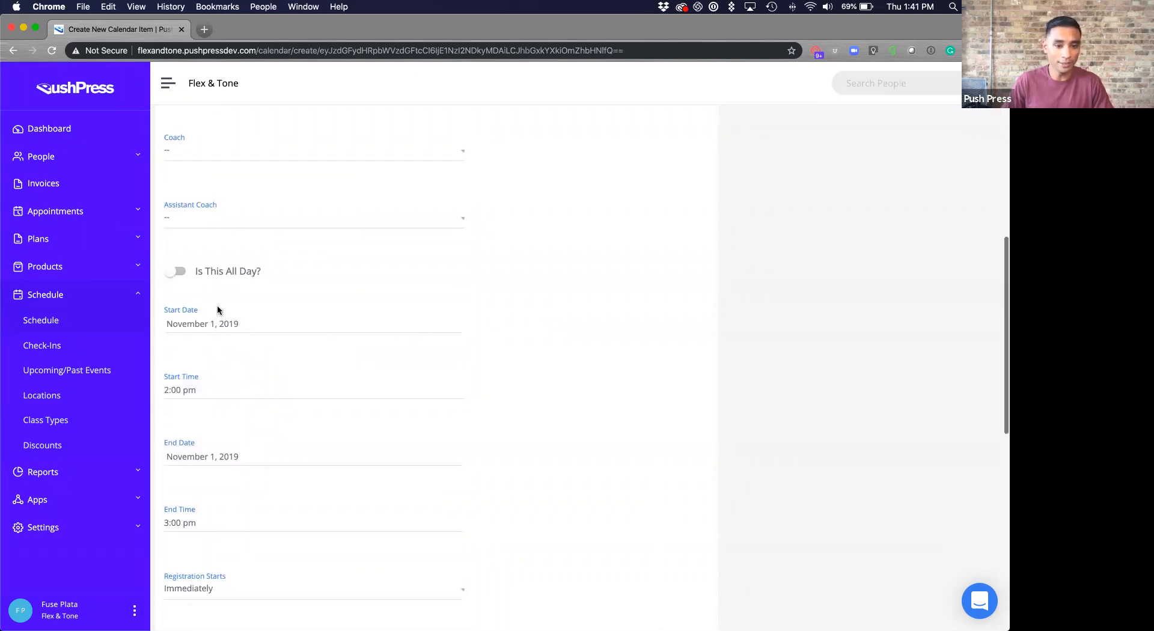
left_click(204, 394)
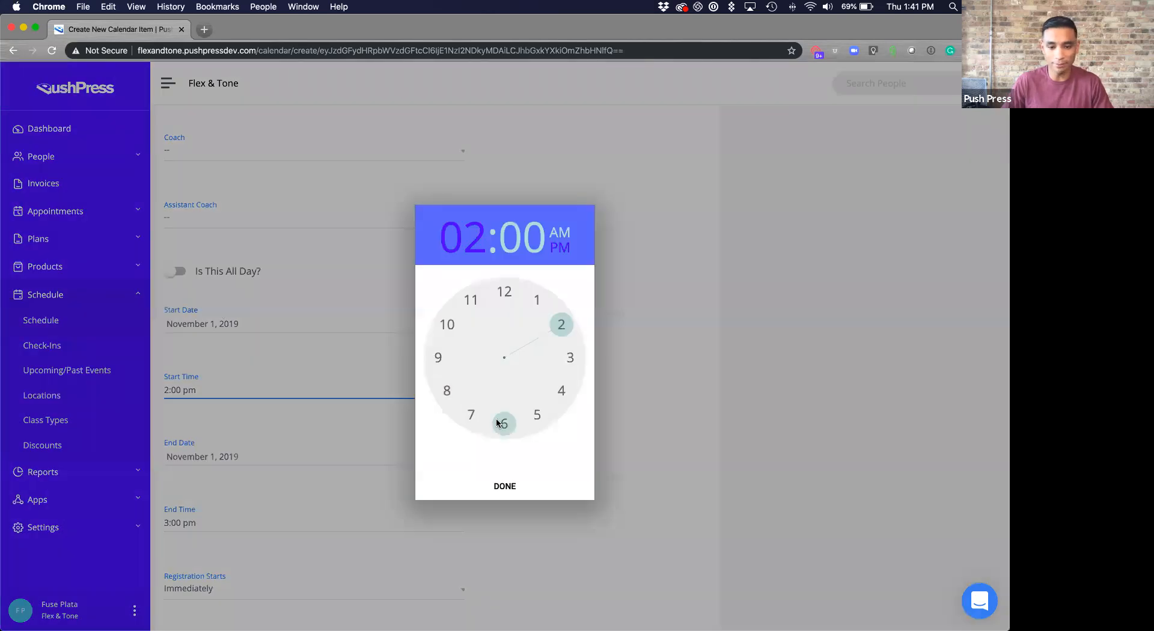
left_click(475, 417)
left_click(505, 486)
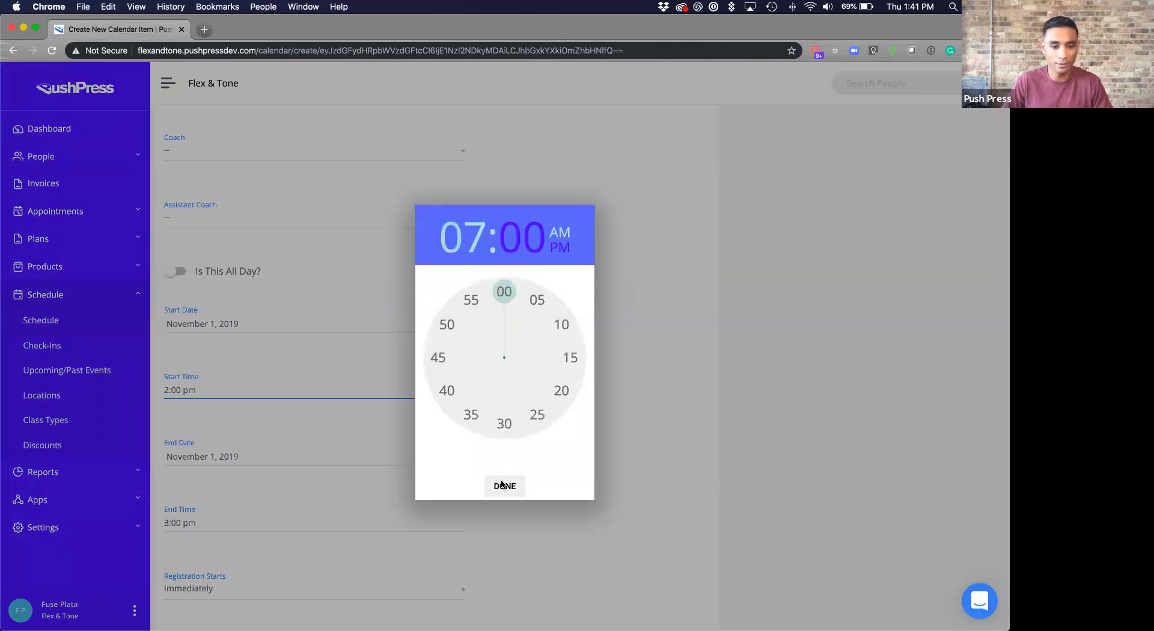
left_click(211, 525)
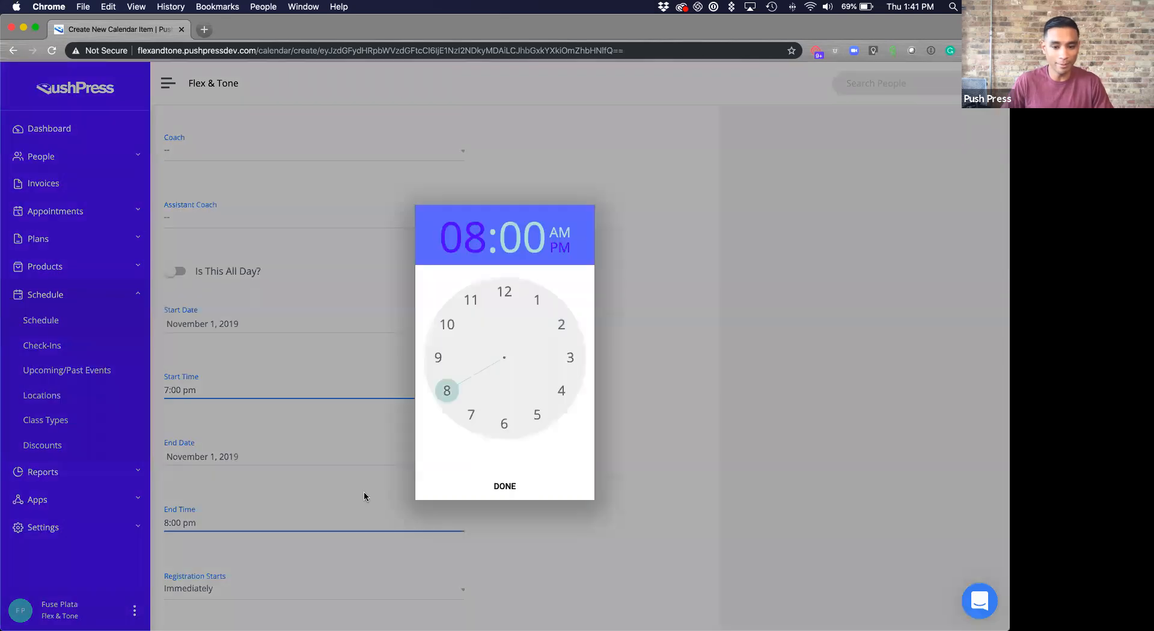
left_click(447, 325)
left_click(505, 486)
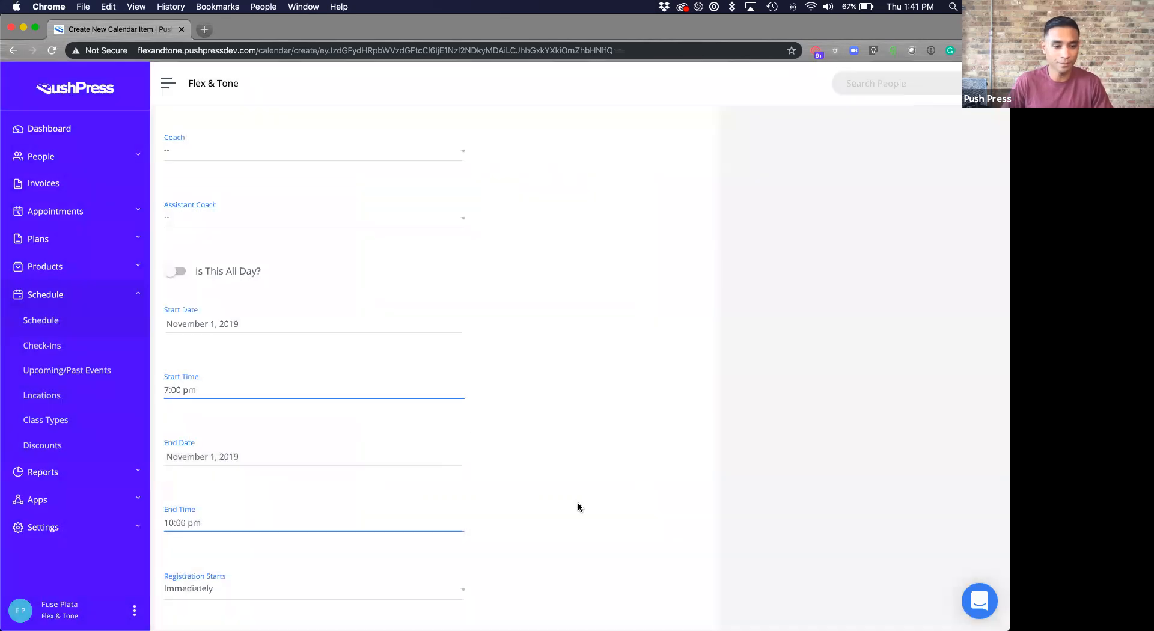
scroll(578, 505, "down", 2)
scroll(579, 505, "down", 4)
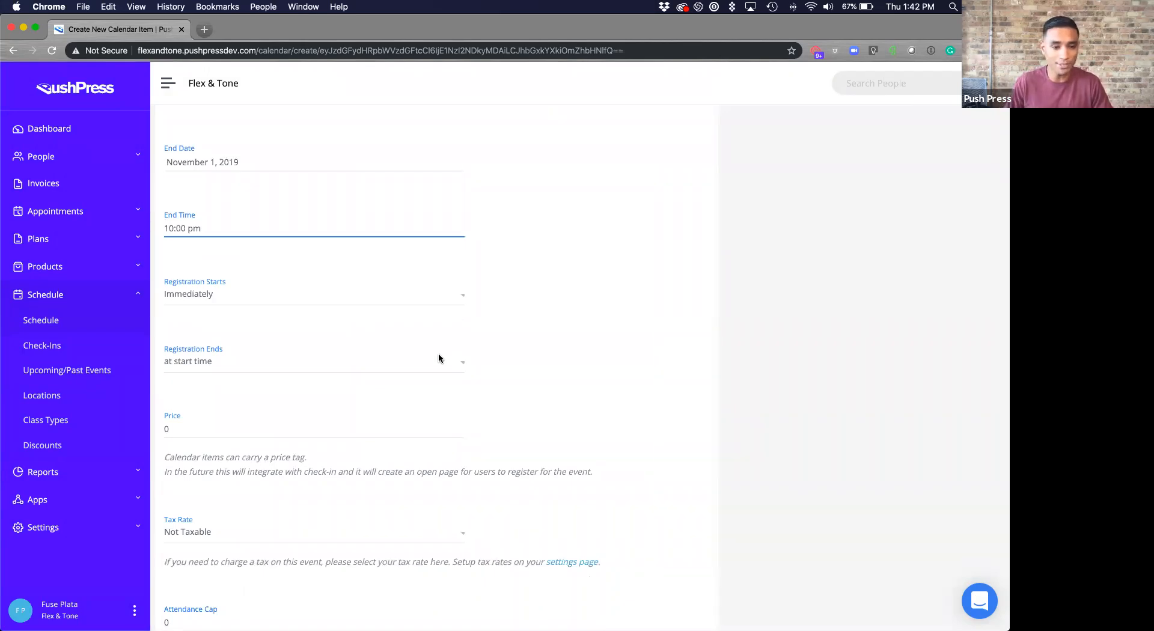
- Set the event price to 25 with City Sales Tax (8.7250%) applied
left_click(192, 429)
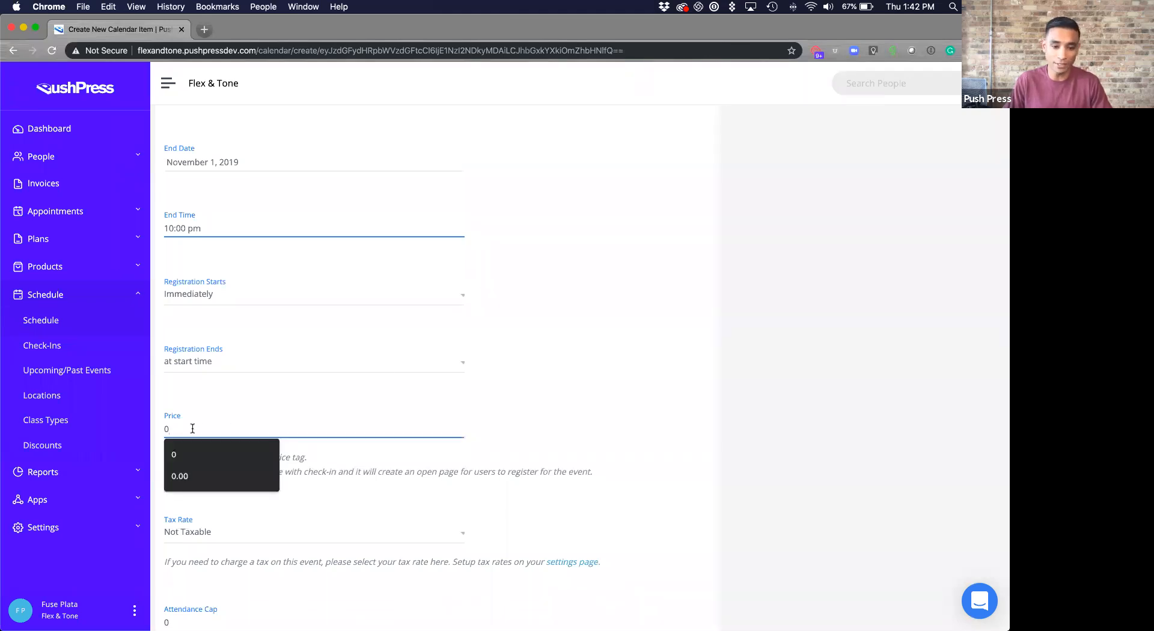
key("BackSpace")
type("25")
key("Tab")
left_click(557, 510)
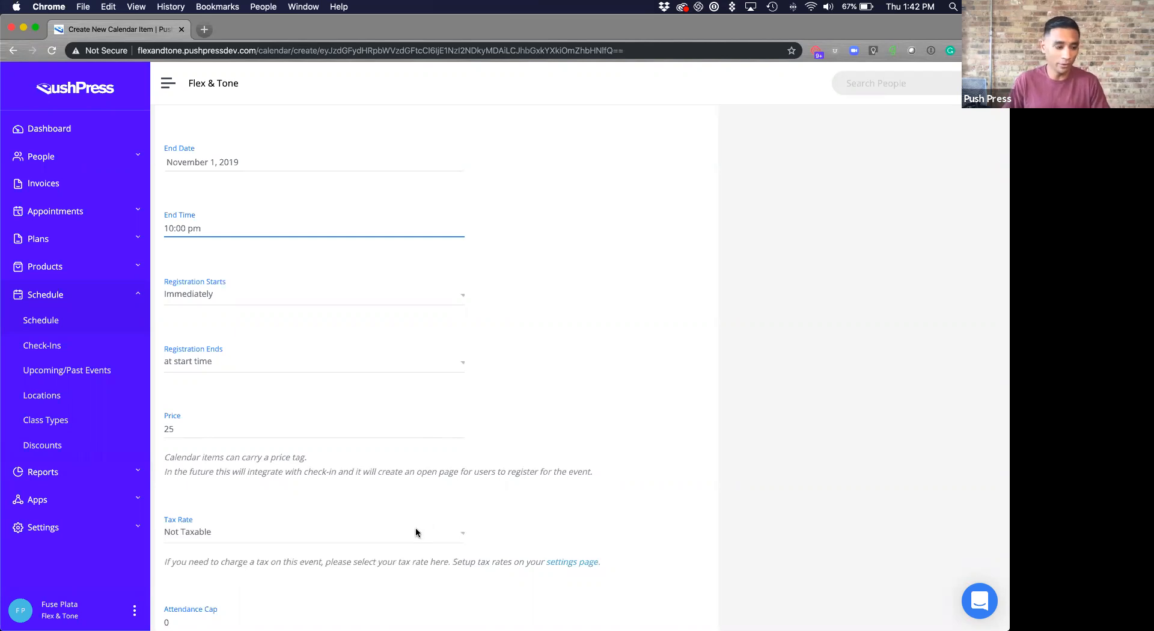
scroll(392, 528, "down", 2)
left_click(392, 476)
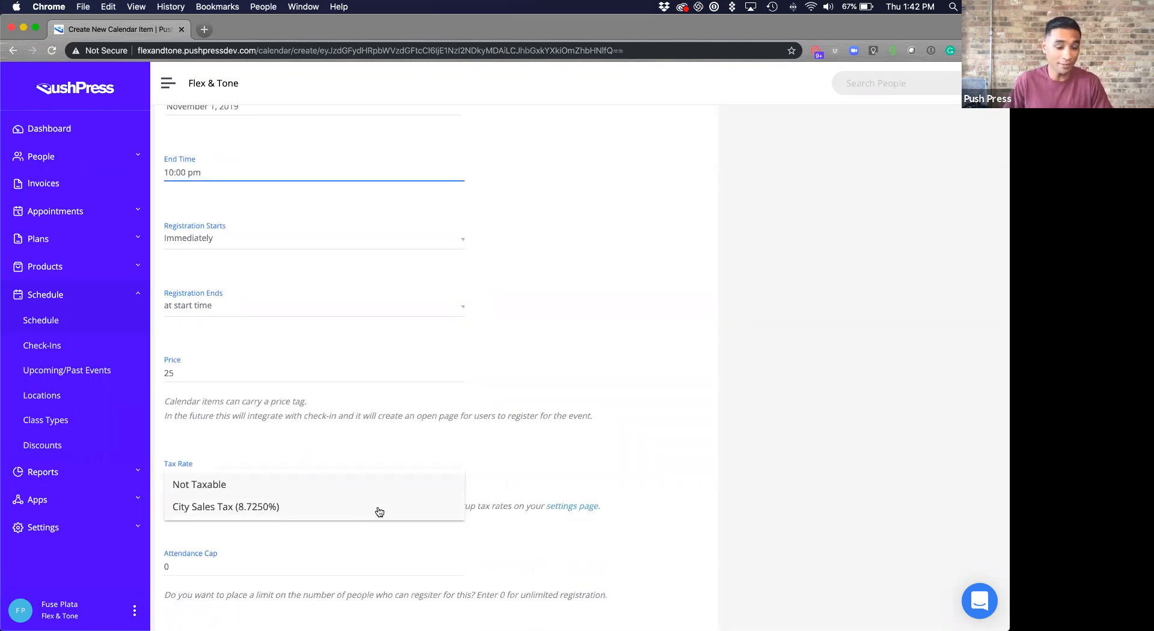
left_click(380, 512)
scroll(400, 524, "down", 5)
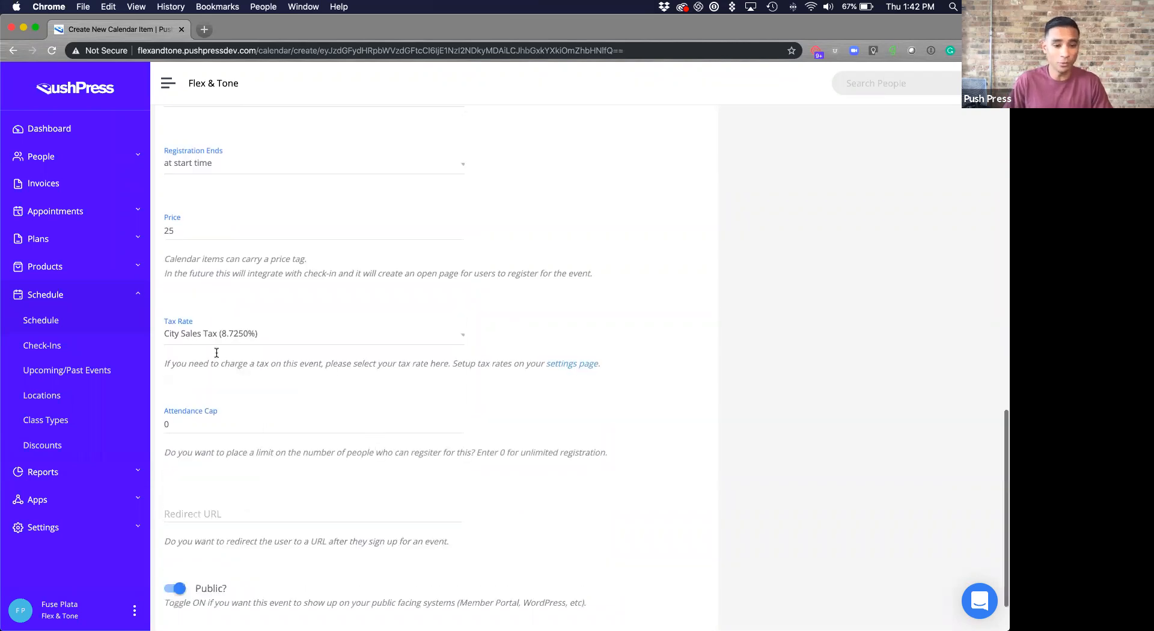
scroll(217, 353, "down", 2)
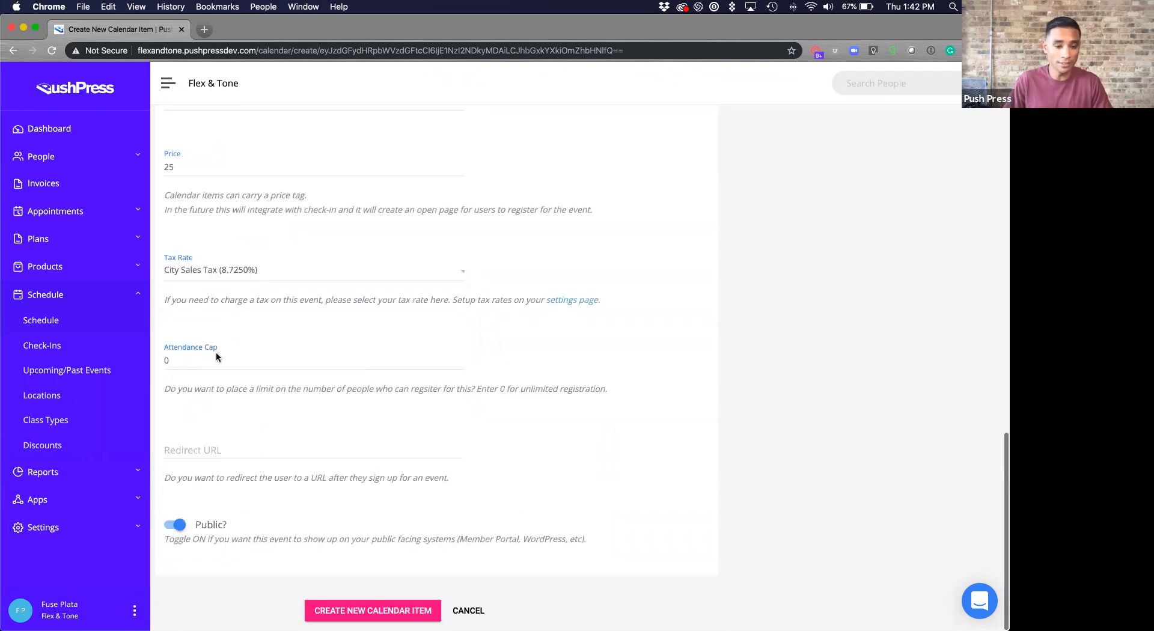
- Cap the event's attendance at 20
left_click(173, 358)
key("BackSpace")
type("20")
left_click(421, 454)
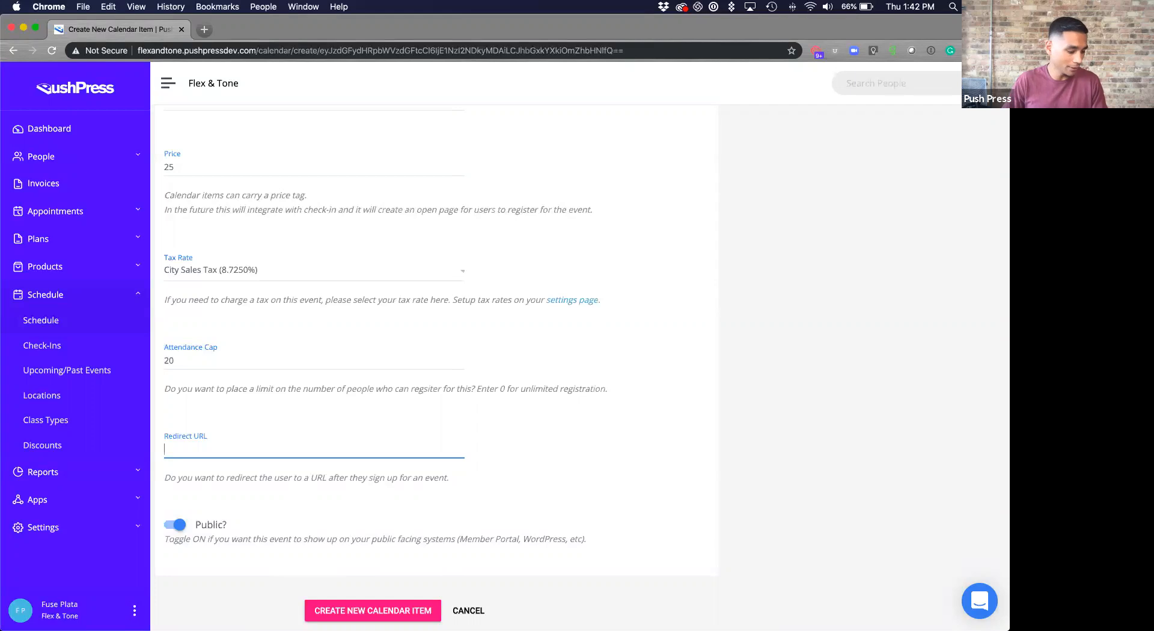
key("super+Tab")
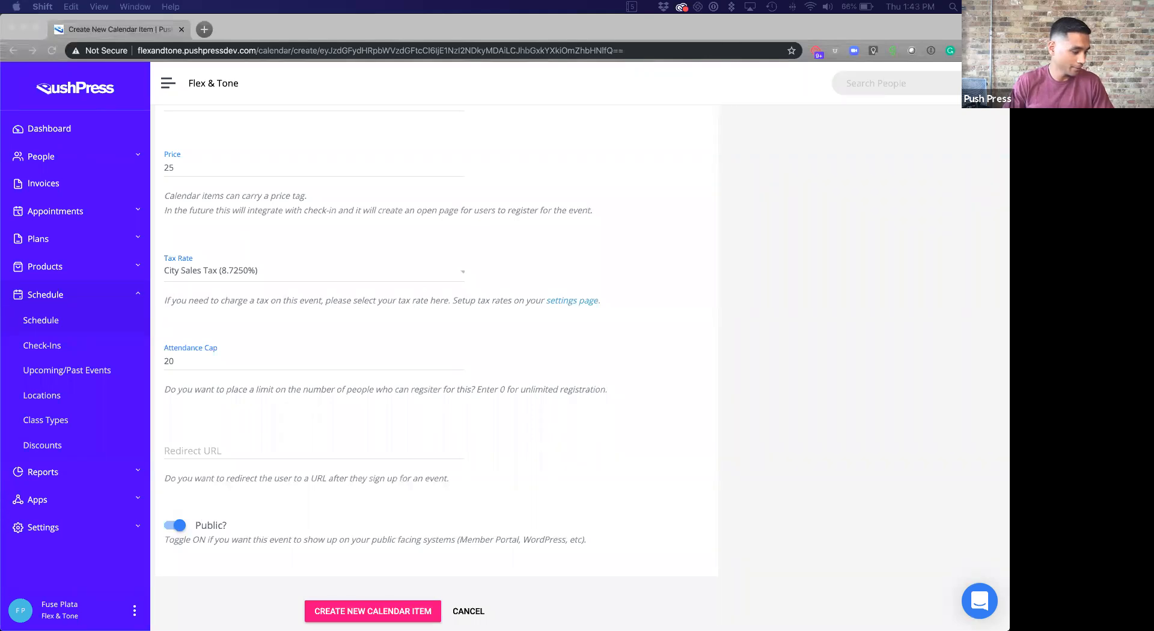
left_click(203, 30)
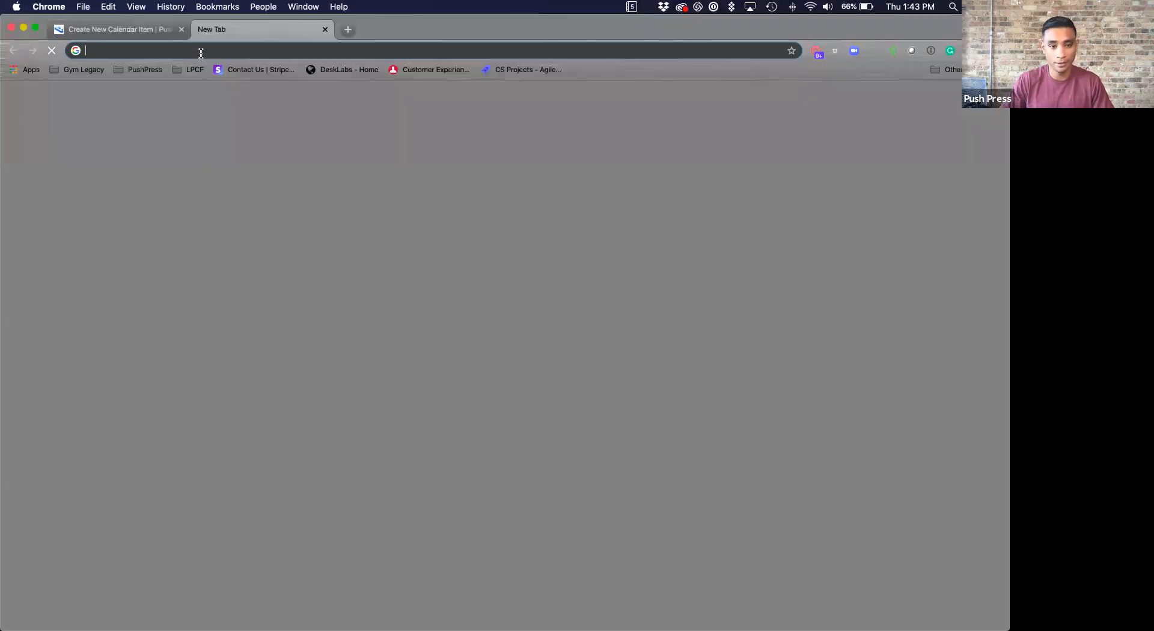
- Load the copied forms.gle Event Registration link in the new tab
type("https://forms.gle/QoyVrwUfEYABXgYg9")
key("Return")
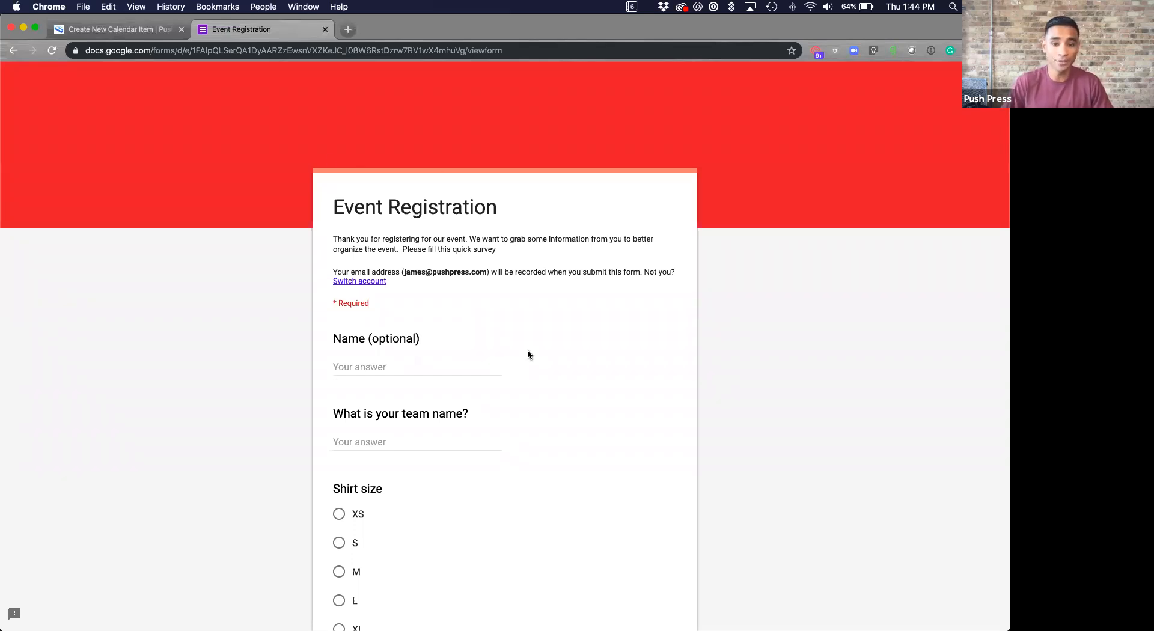
scroll(480, 327, "down", 2)
scroll(481, 327, "down", 2)
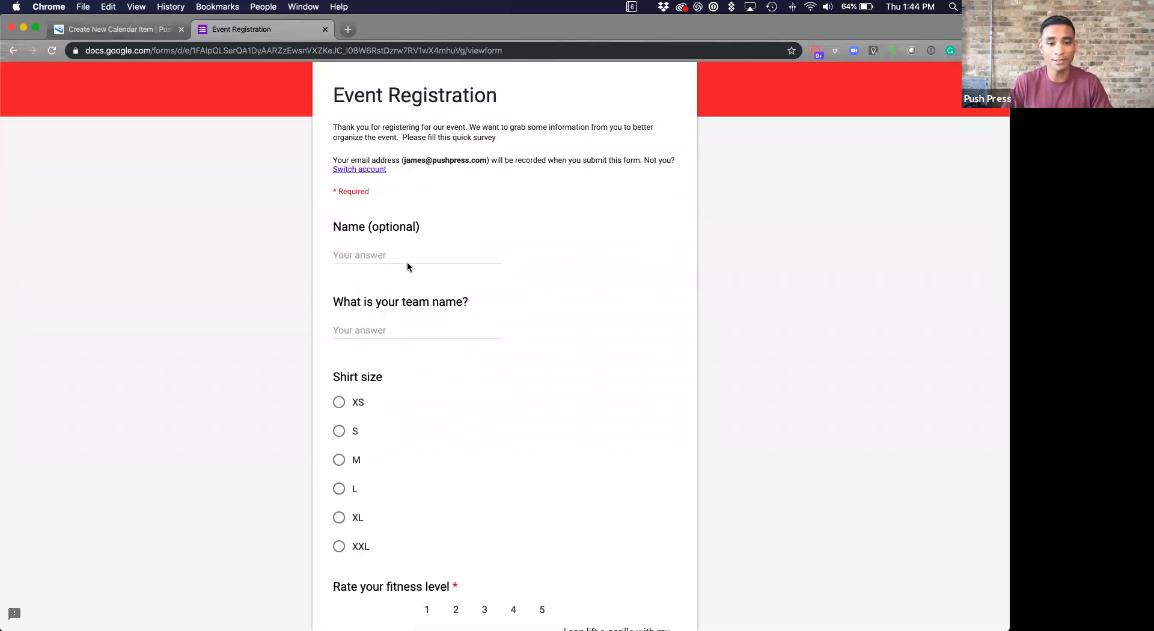
scroll(403, 277, "down", 1)
scroll(390, 319, "down", 8)
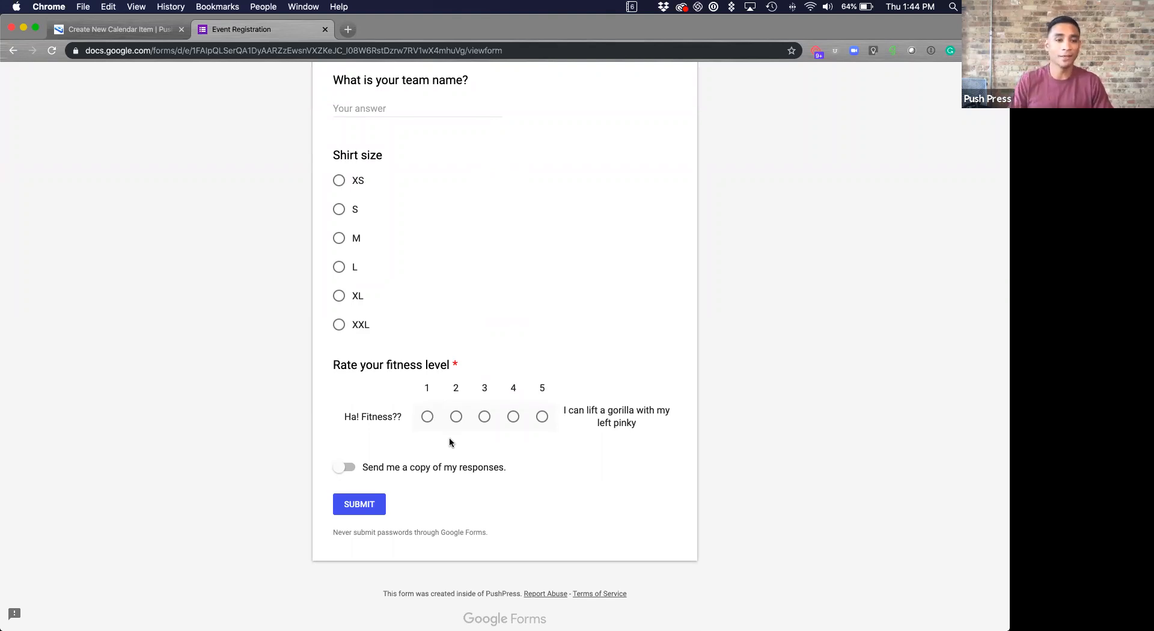
scroll(330, 215, "up", 6)
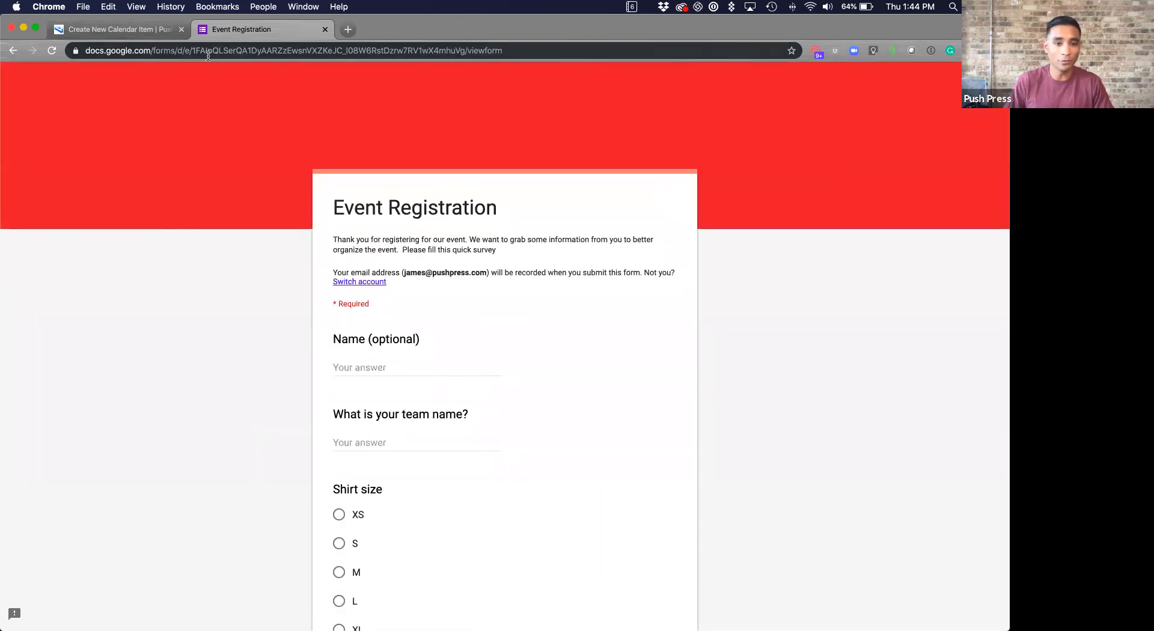
- Paste the Google Form link as the event's Redirect URL and submit the Whiskey and WOD event
left_click(137, 36)
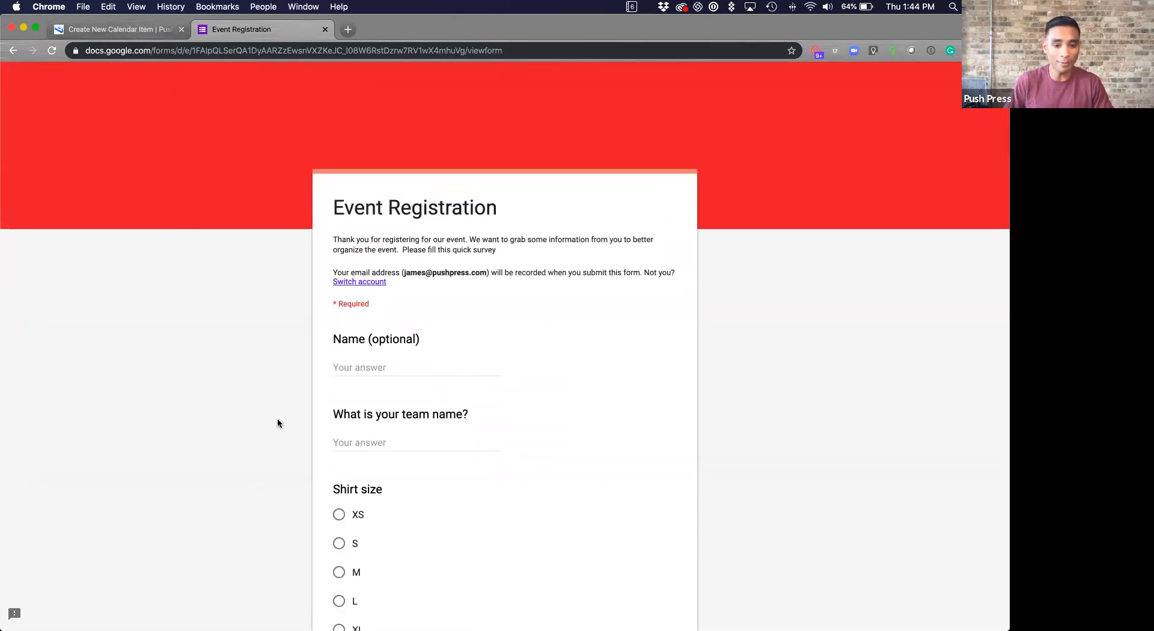
left_click(255, 452)
type("https://forms.gle/QoyVrwUfEYABXgYg9")
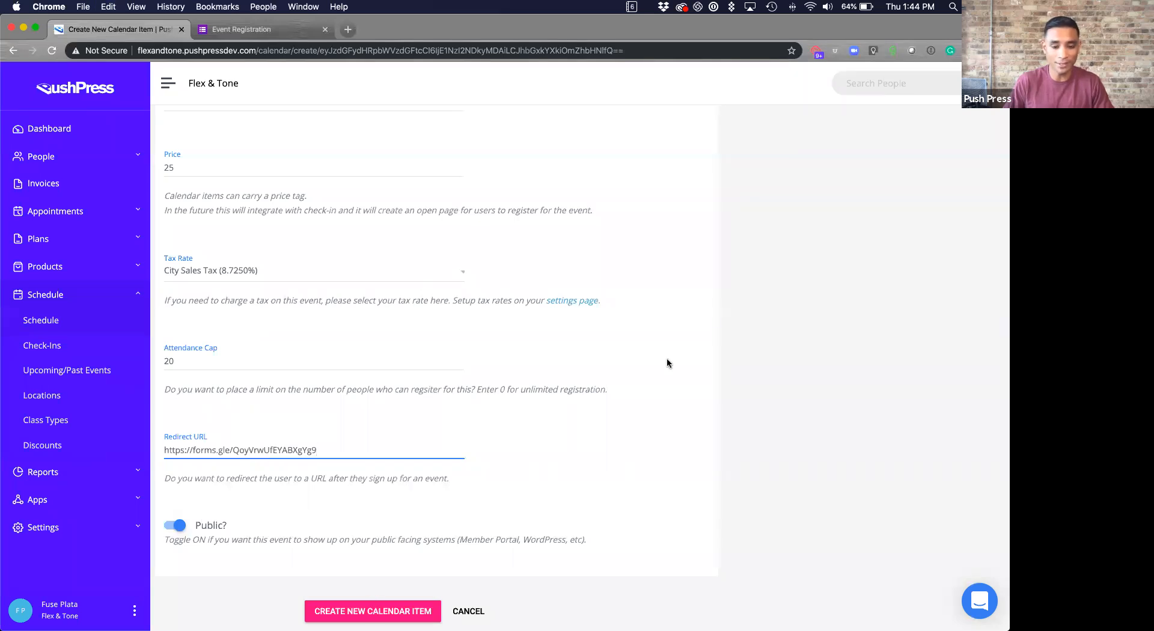
key("Return")
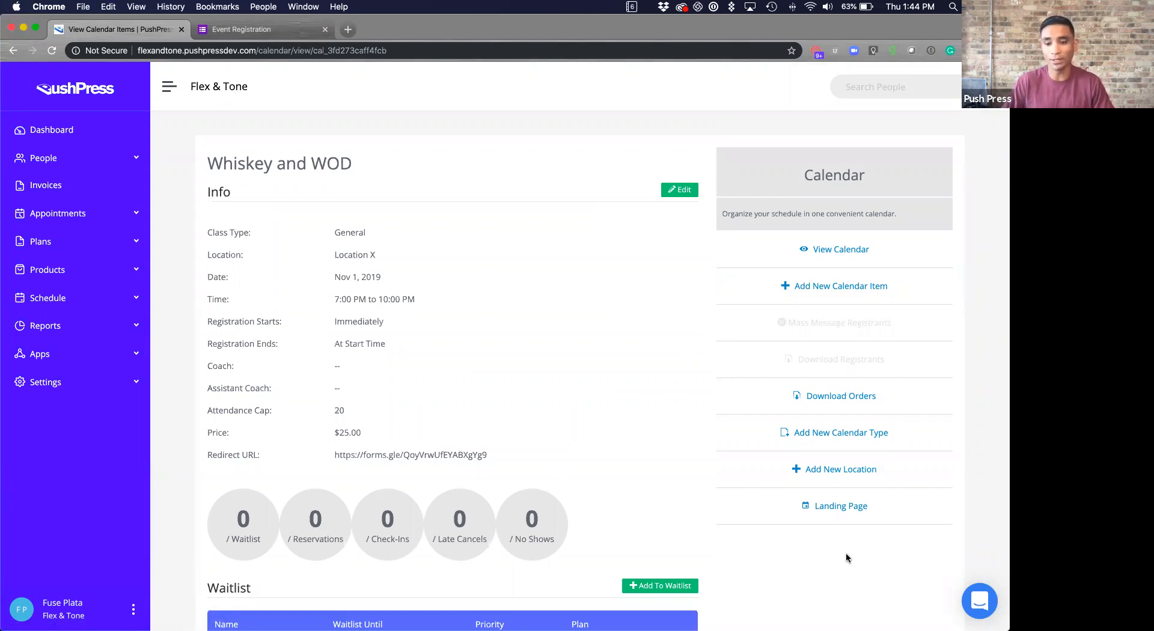
- Open the Whiskey and WOD landing page and scroll down to the $27.18 total due
left_click(828, 511)
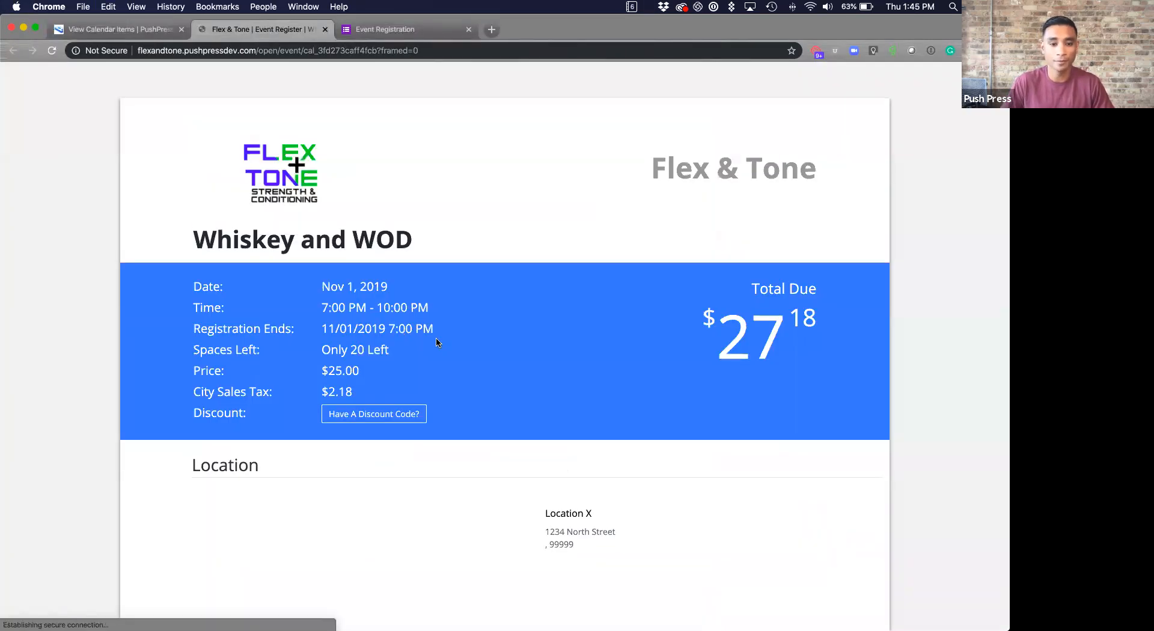
scroll(438, 343, "down", 2)
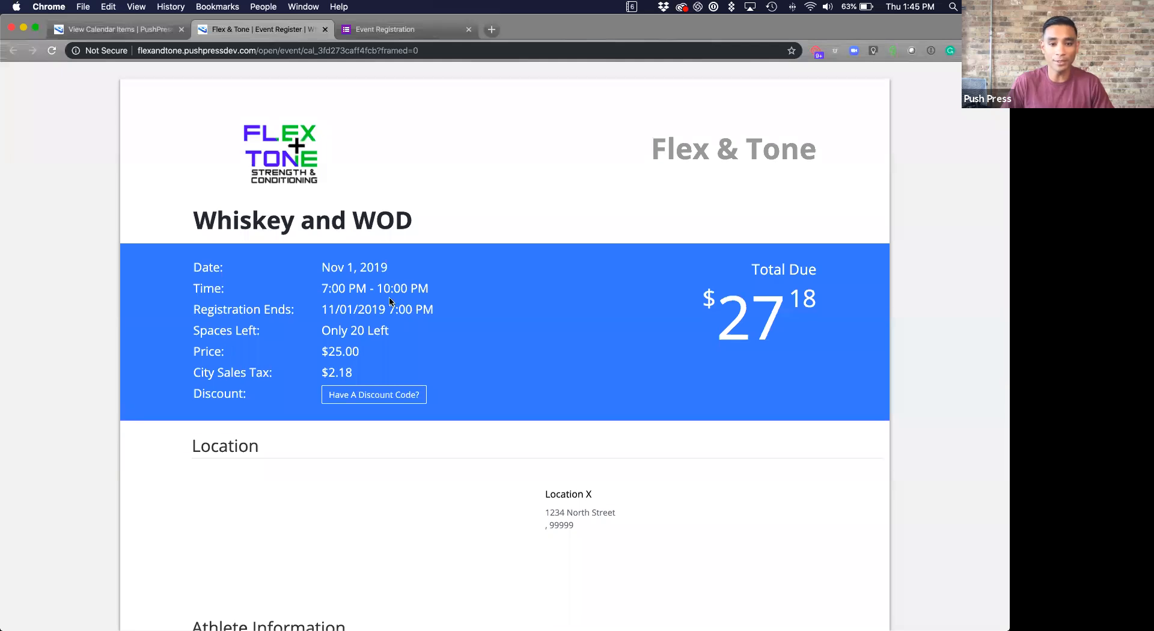
scroll(391, 387, "down", 1)
scroll(565, 415, "down", 1)
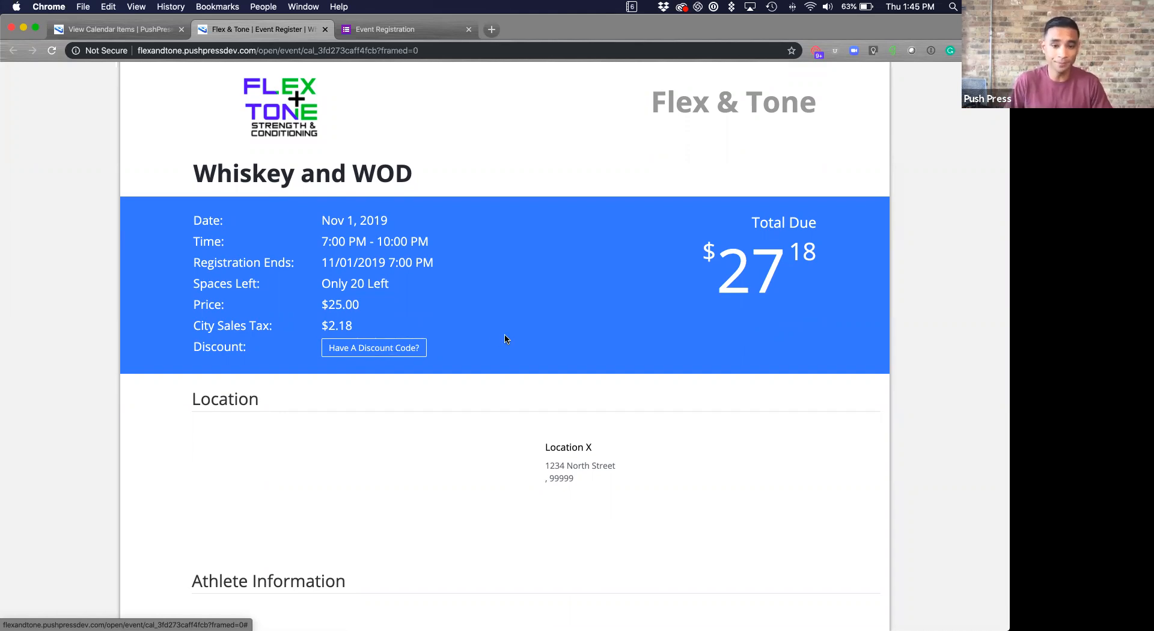
scroll(504, 341, "down", 1)
scroll(503, 340, "down", 10)
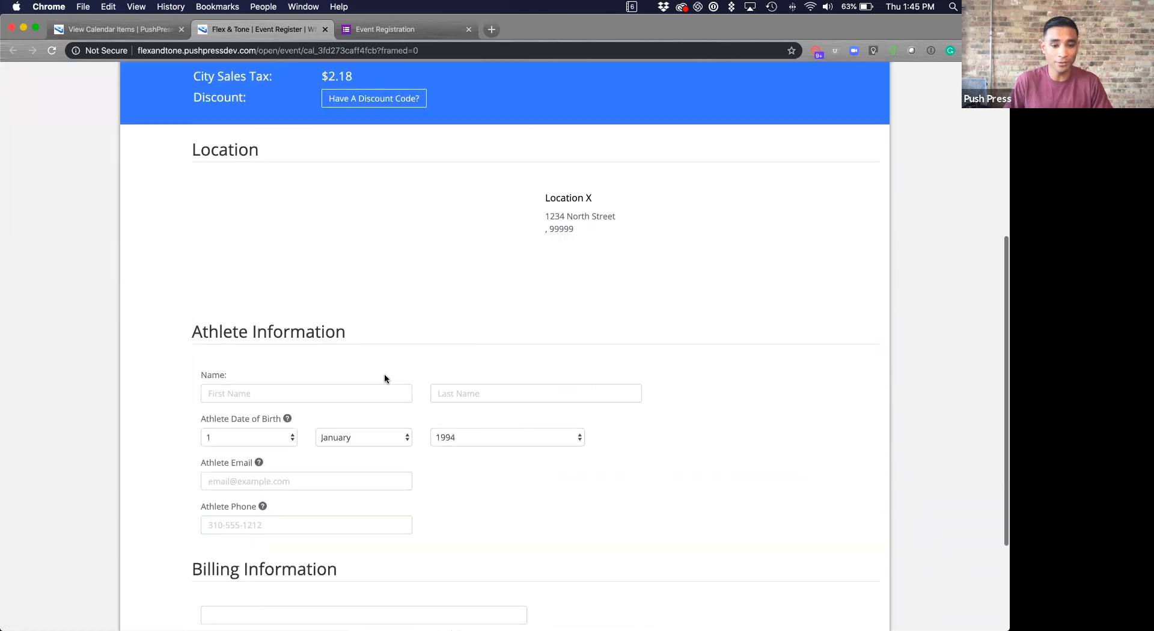
- Enter the athlete's first and last name
left_click(342, 340)
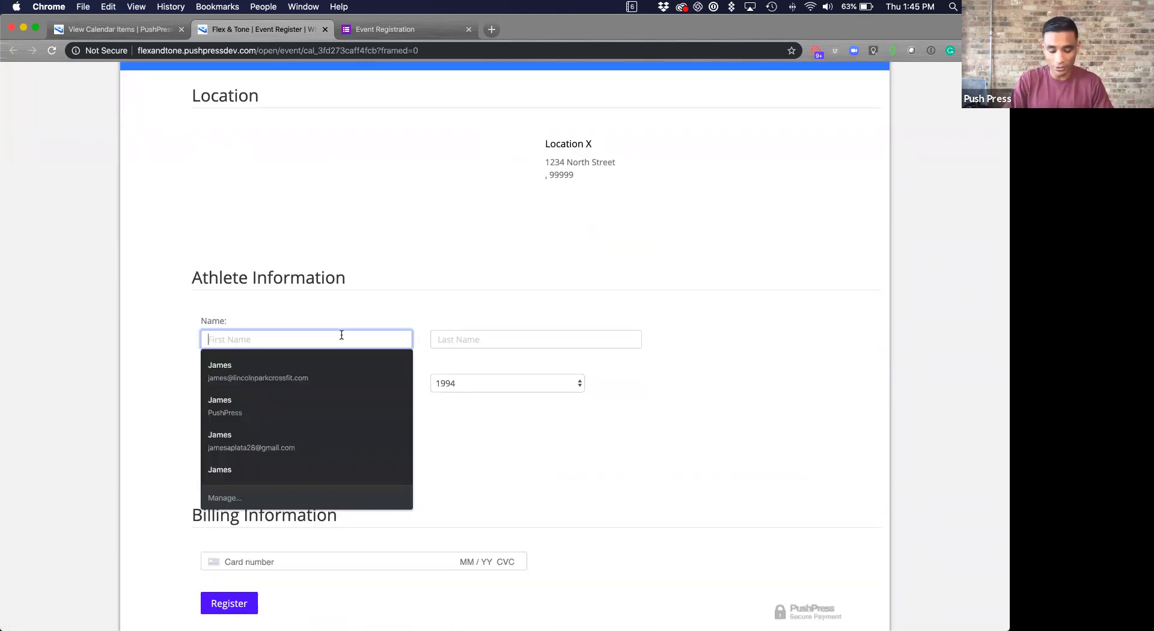
type("James")
key("Tab")
type("Whisky")
key("BackSpace")
type("ey")
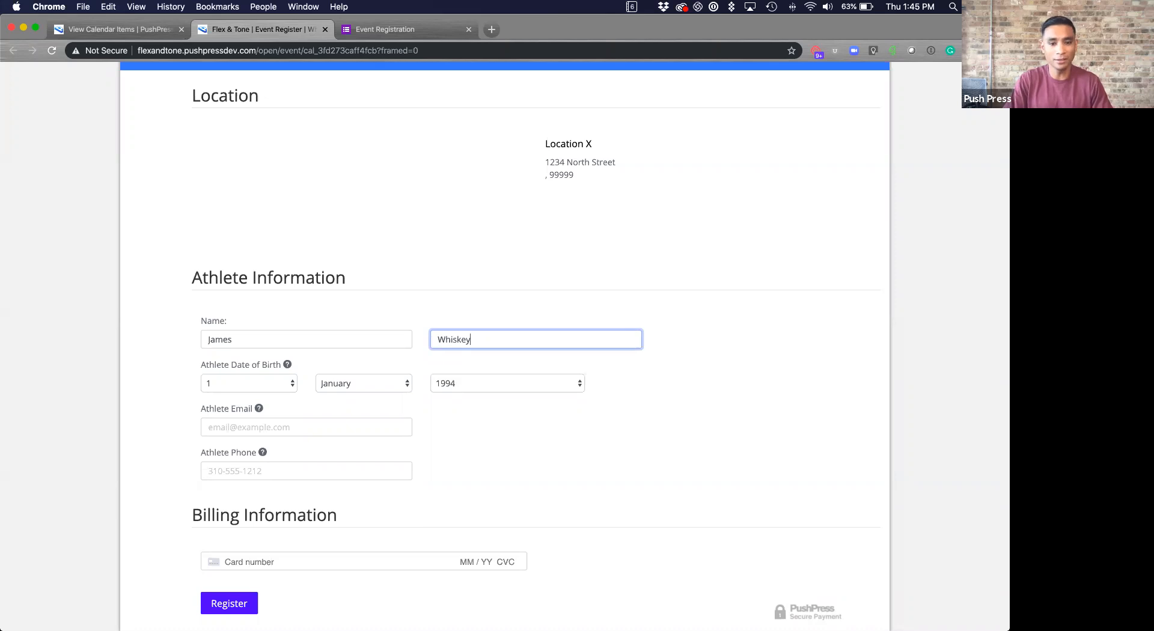
type(" Lo")
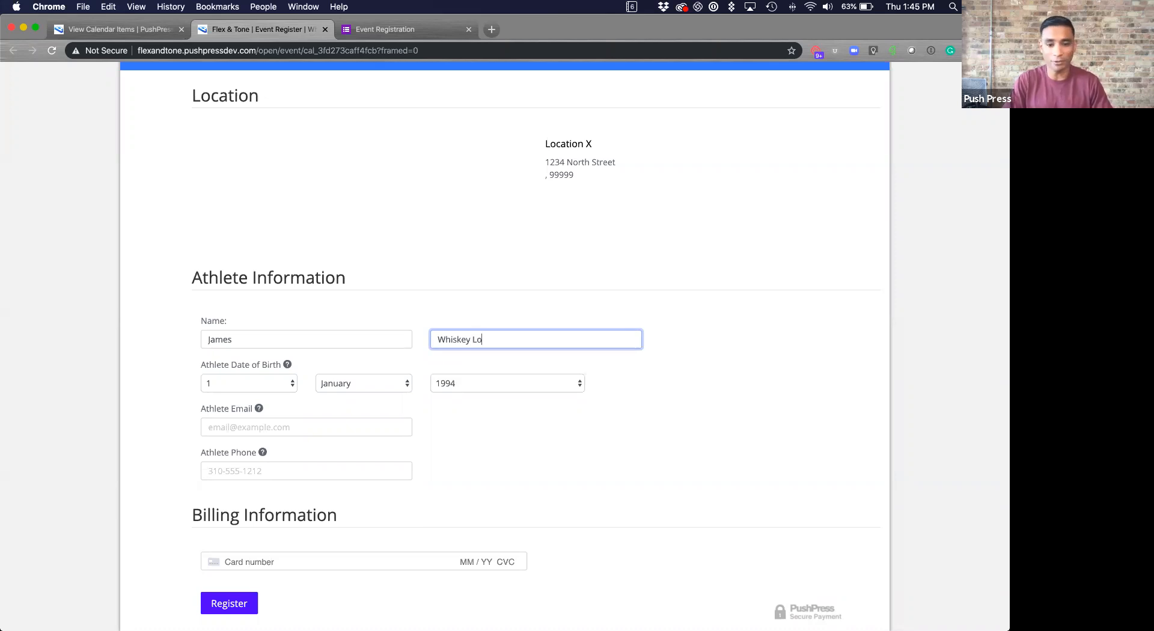
type("ver")
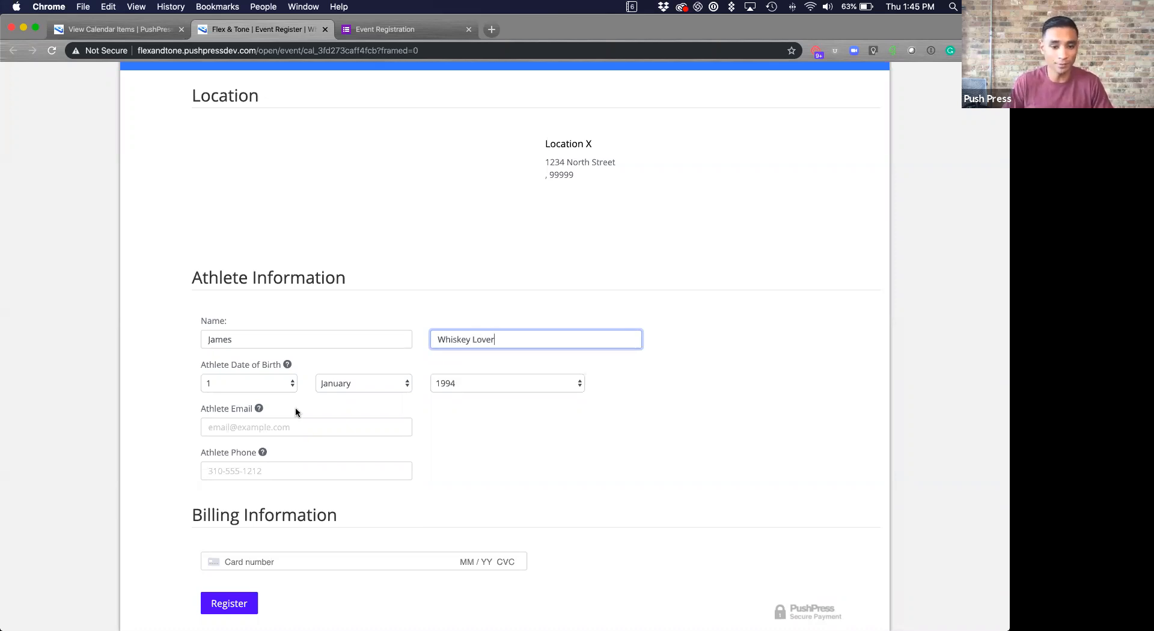
- Set the athlete's date of birth to 4 May 1973
left_click(254, 384)
left_click(240, 413)
left_click(366, 383)
left_click(361, 427)
left_click(477, 383)
scroll(480, 394, "up", 5)
left_click(481, 392)
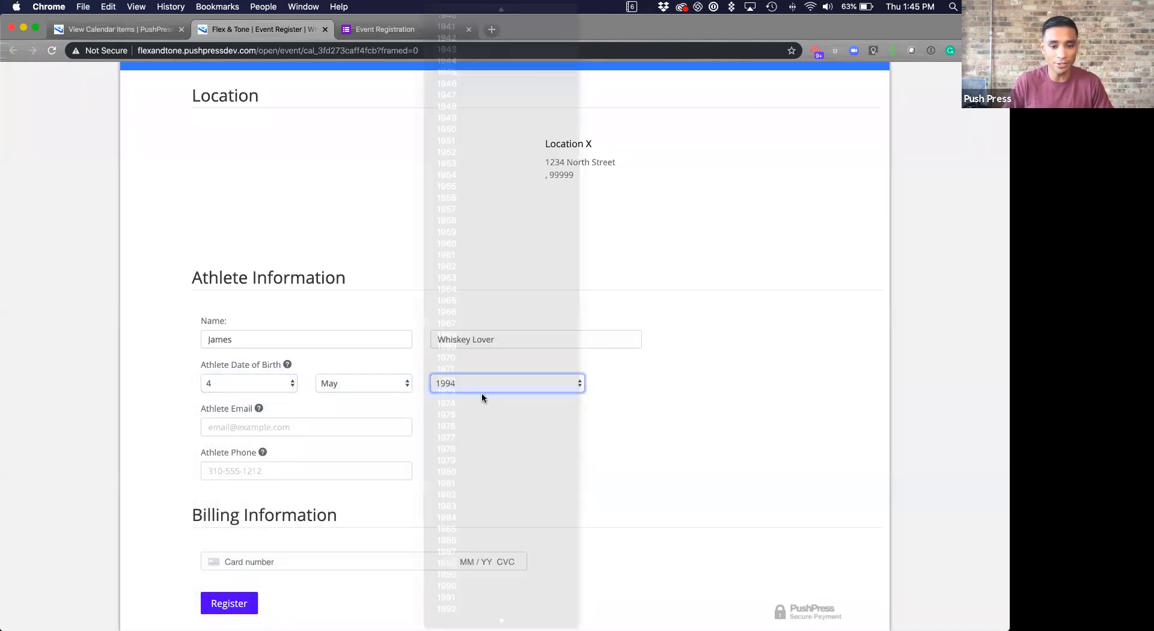
- Fill in the athlete's e-mail address and phone number
scroll(310, 403, "down", 1)
left_click(309, 397)
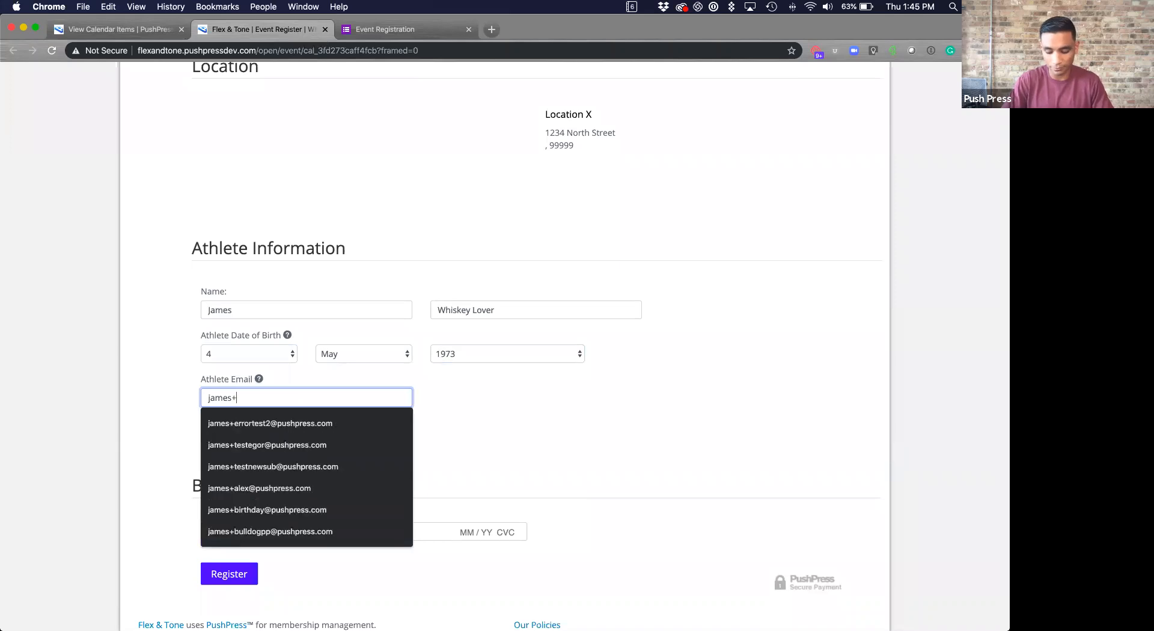
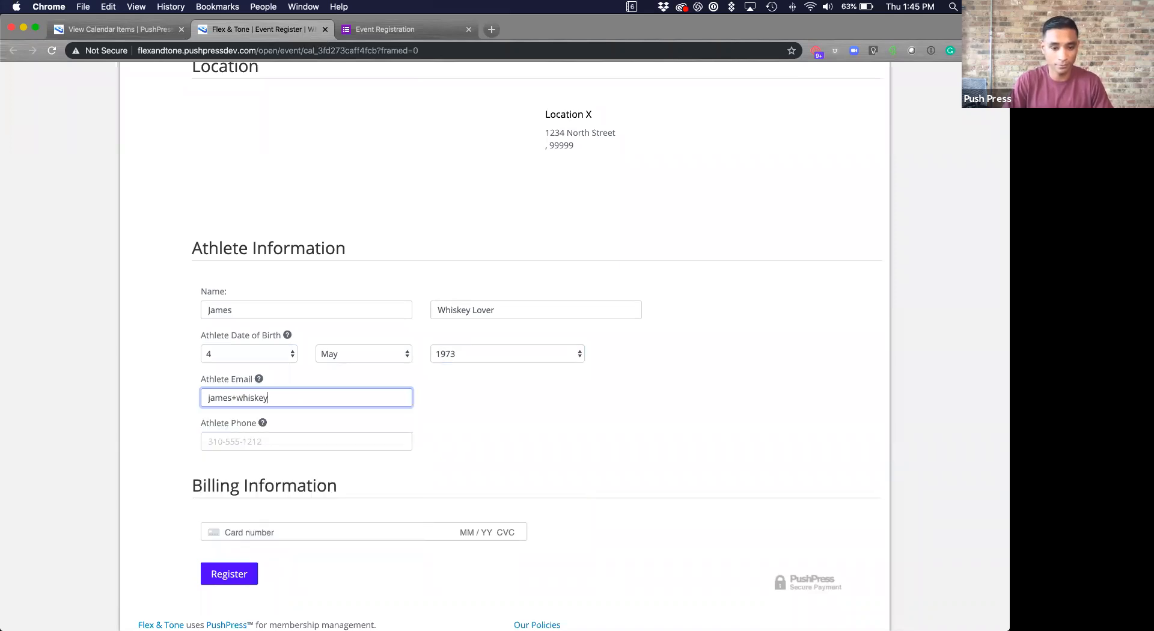
key("Tab")
type("3332221111")
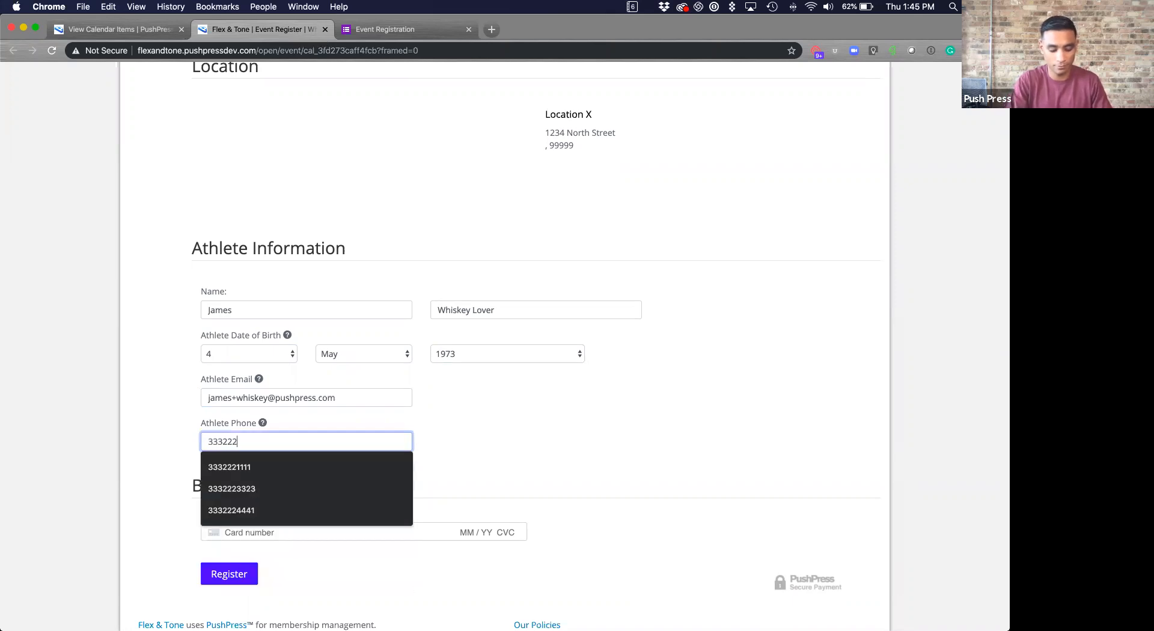
key("Tab")
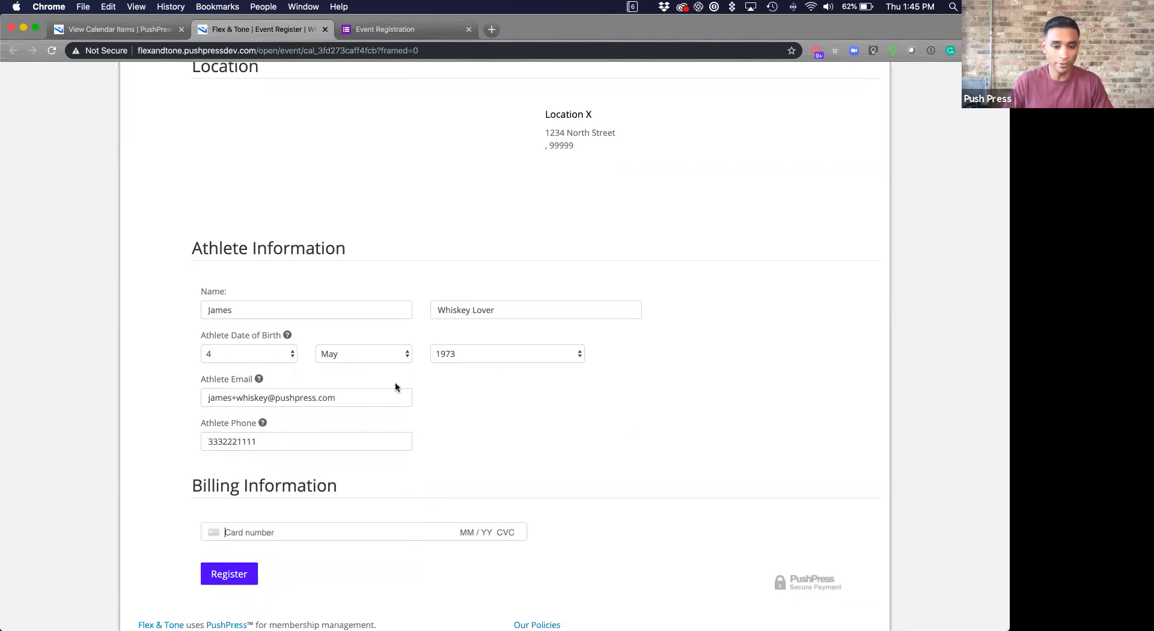
- Enter the test card number, expiry, CVC and ZIP code
scroll(326, 467, "up", 3)
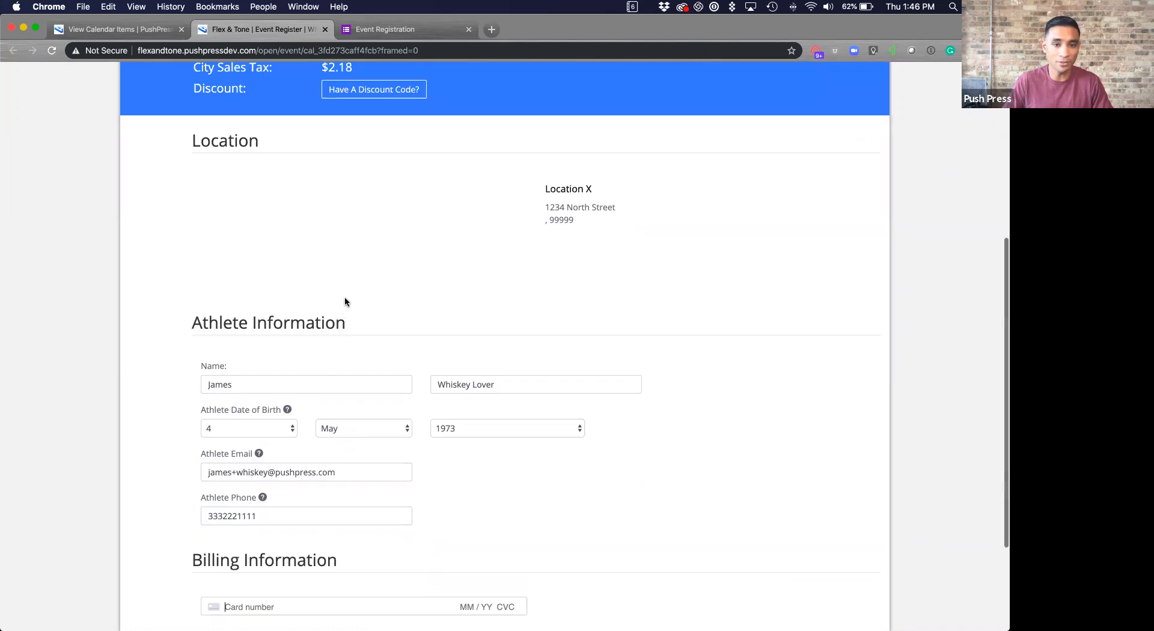
scroll(350, 294, "up", 4)
scroll(360, 362, "down", 5)
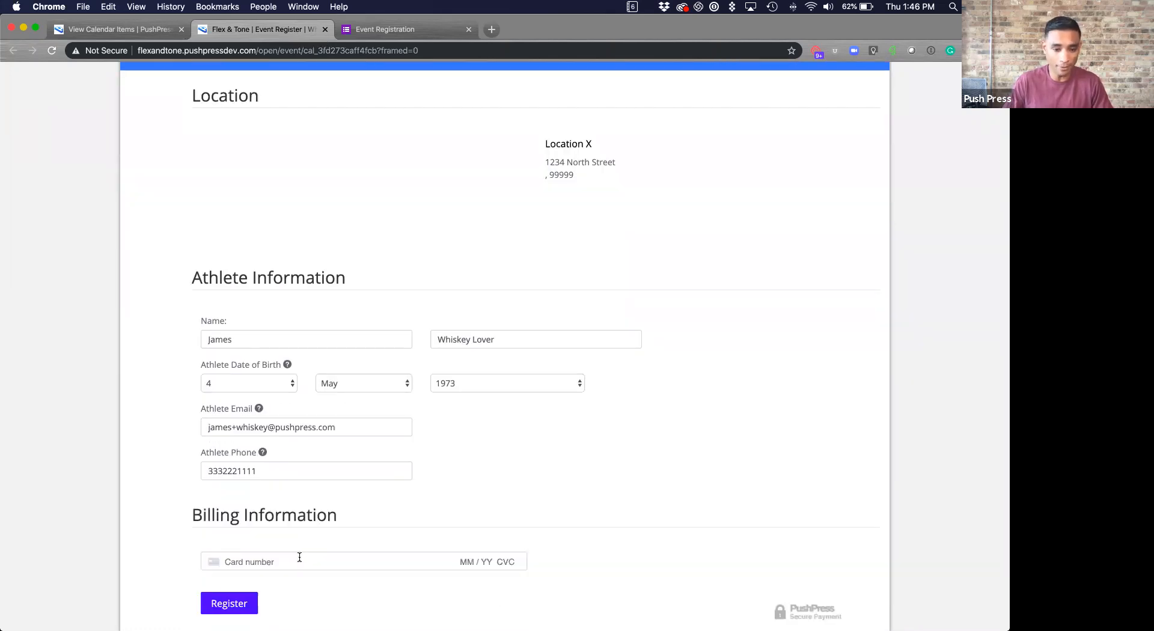
left_click(300, 558)
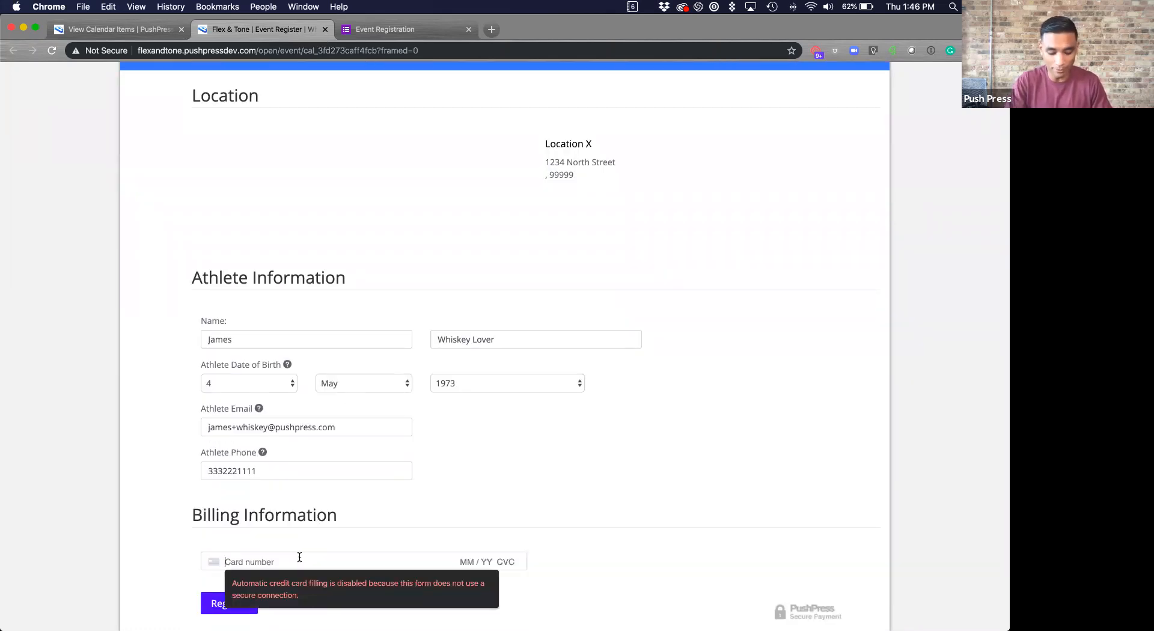
type("4242")
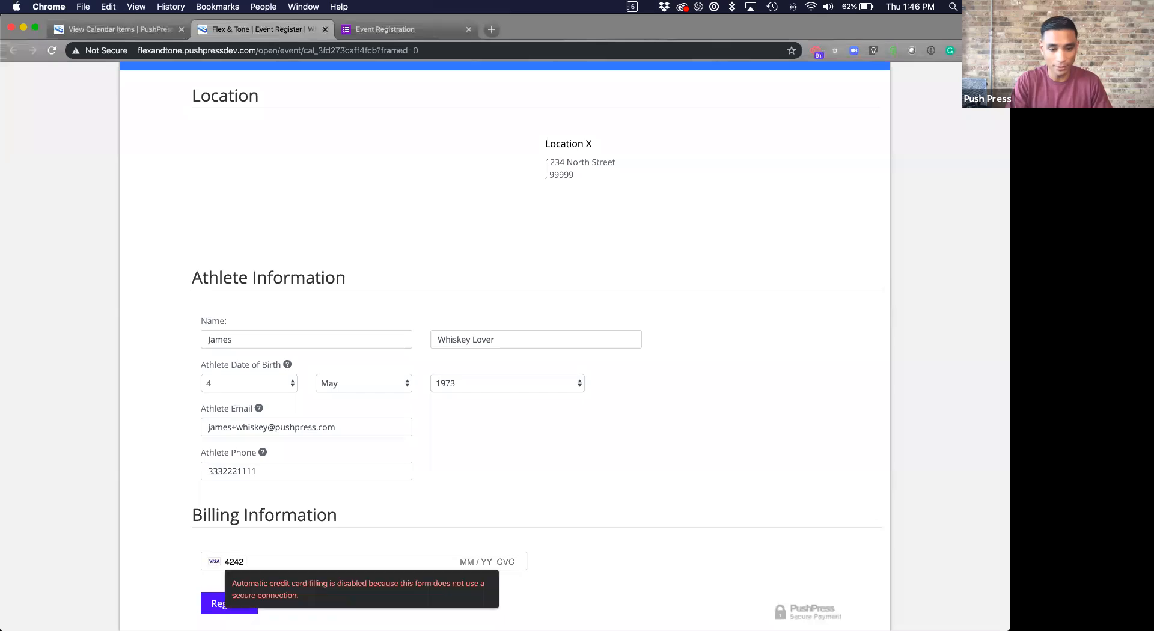
type(" 4242 4242 4242 04 / 24 242 424242")
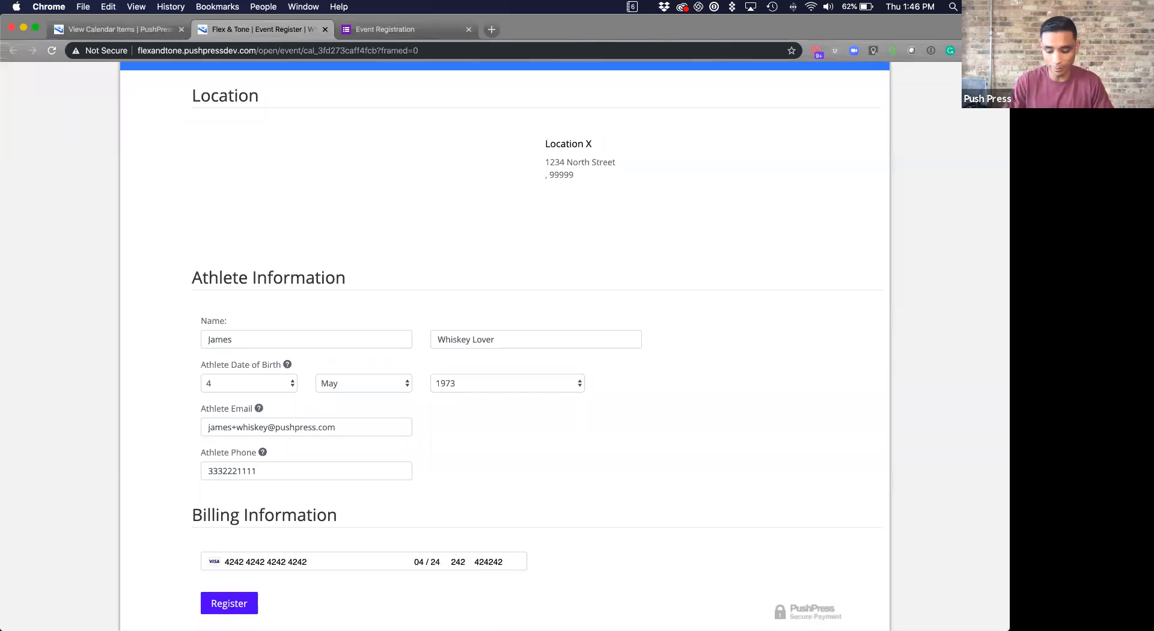
key("BackSpace")
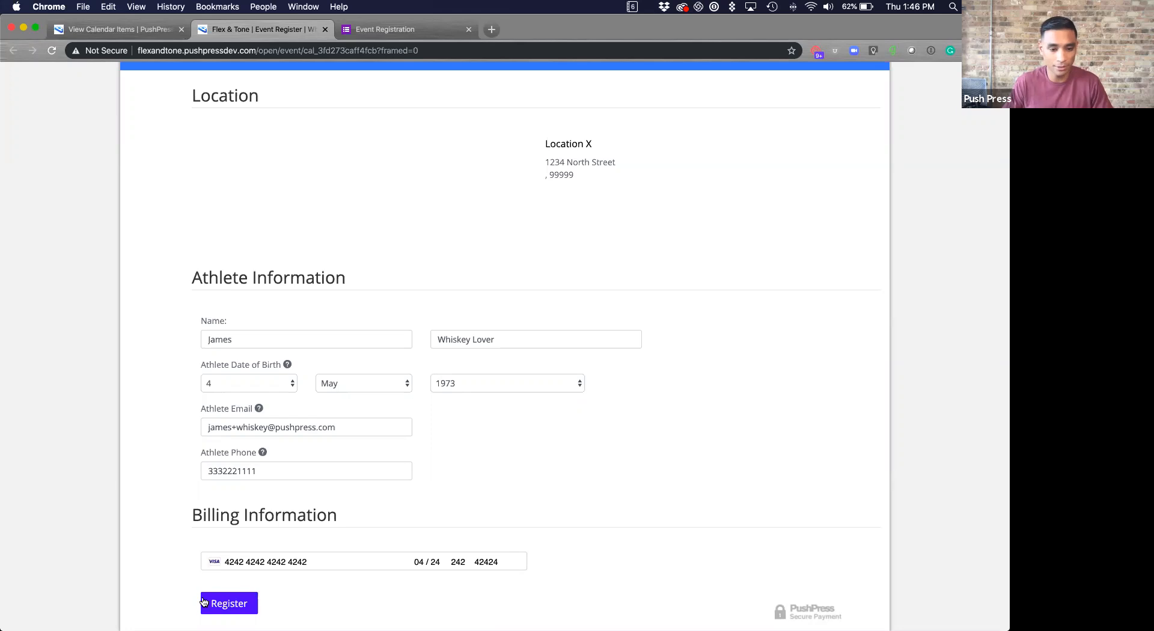
- Submit the PushPress registration, then enter the registrant's name on the follow-up survey form
key("Return")
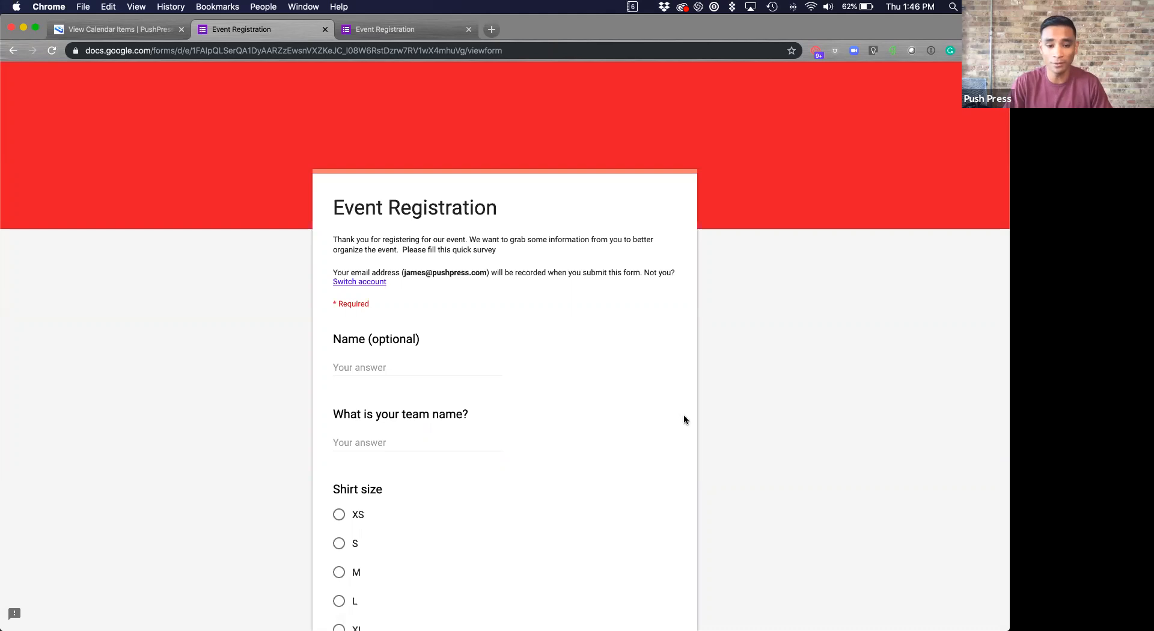
left_click(431, 368)
type("James")
key("BackSpace")
type("s")
type("hiskey")
key("BackSpace")
key("BackSpace")
key("BackSpace")
type("kye")
key("BackSpace")
key("BackSpace")
type("ey")
key("Tab")
- Answer team Whiskey Warriors, shirt size M and fitness level 1, and submit the survey
type("Whiskey ")
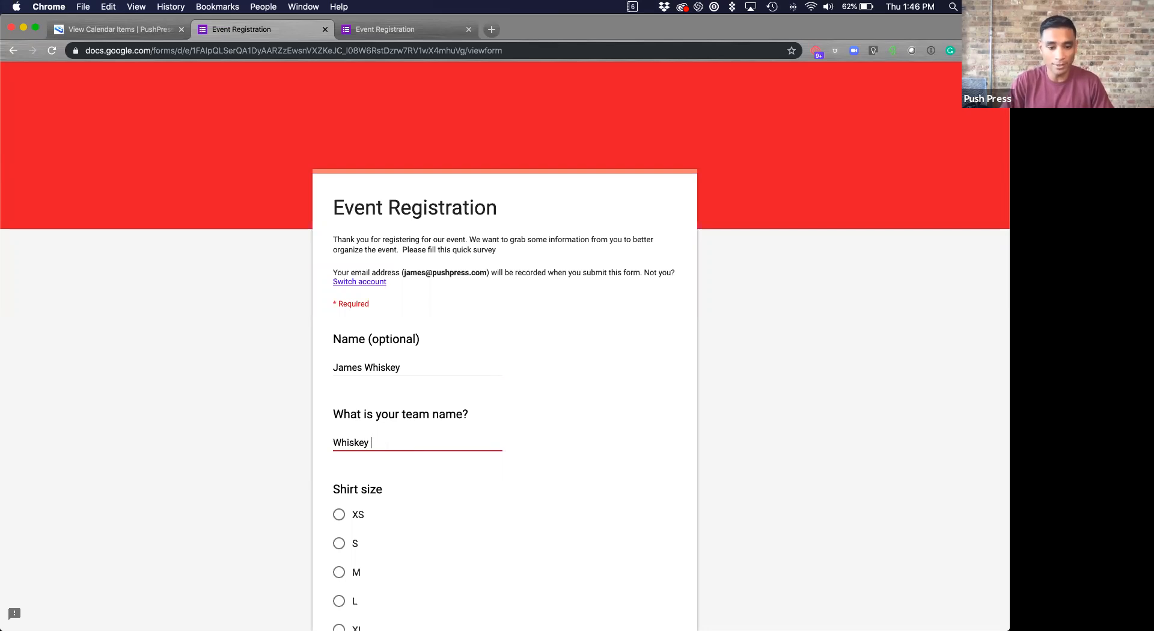
type("Warriors")
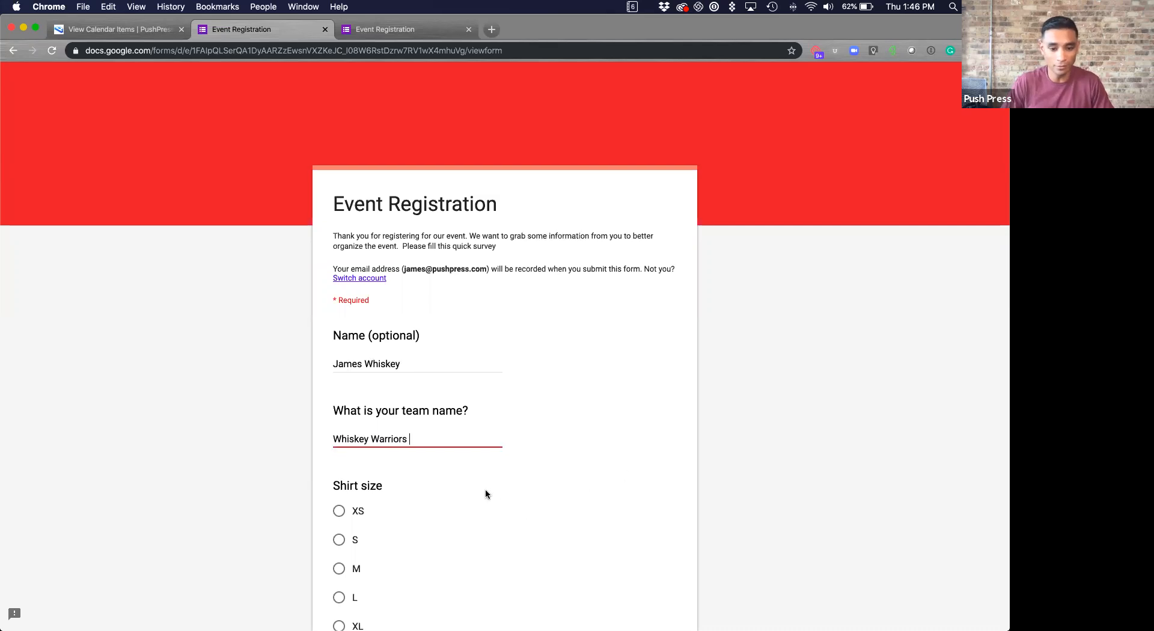
scroll(486, 488, "down", 3)
left_click(366, 458)
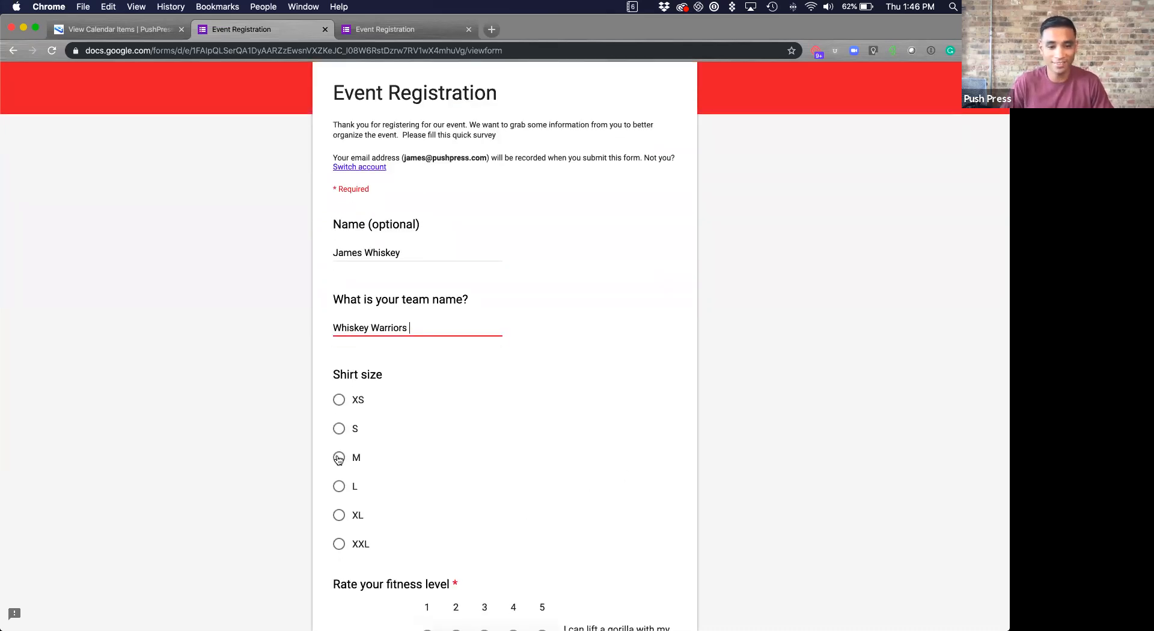
scroll(446, 512, "down", 4)
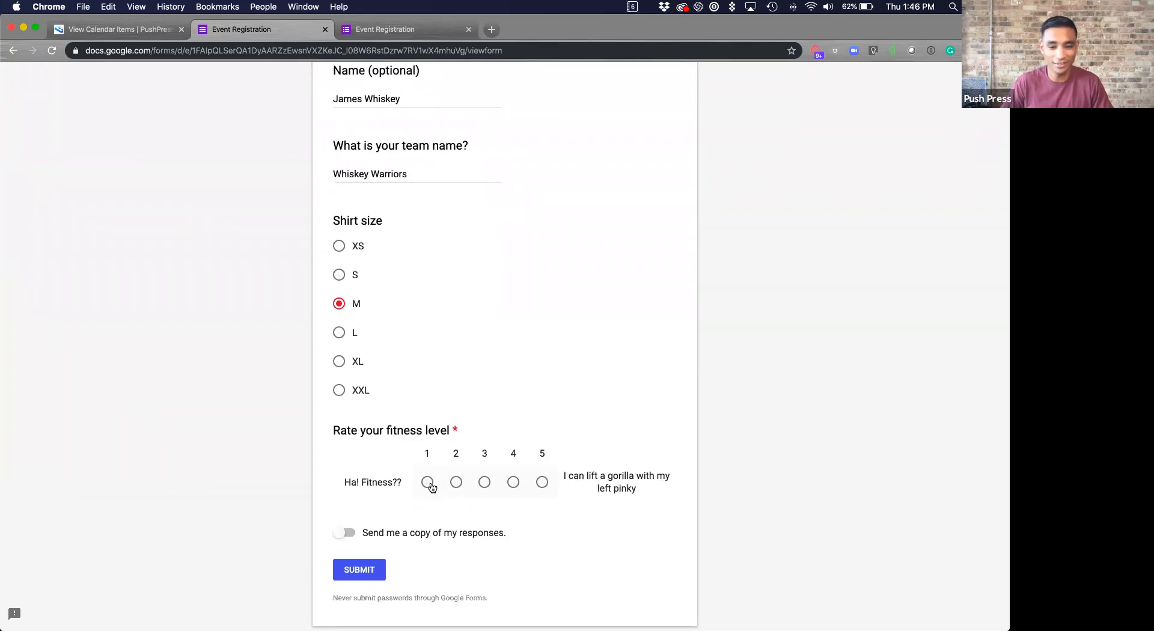
left_click(427, 484)
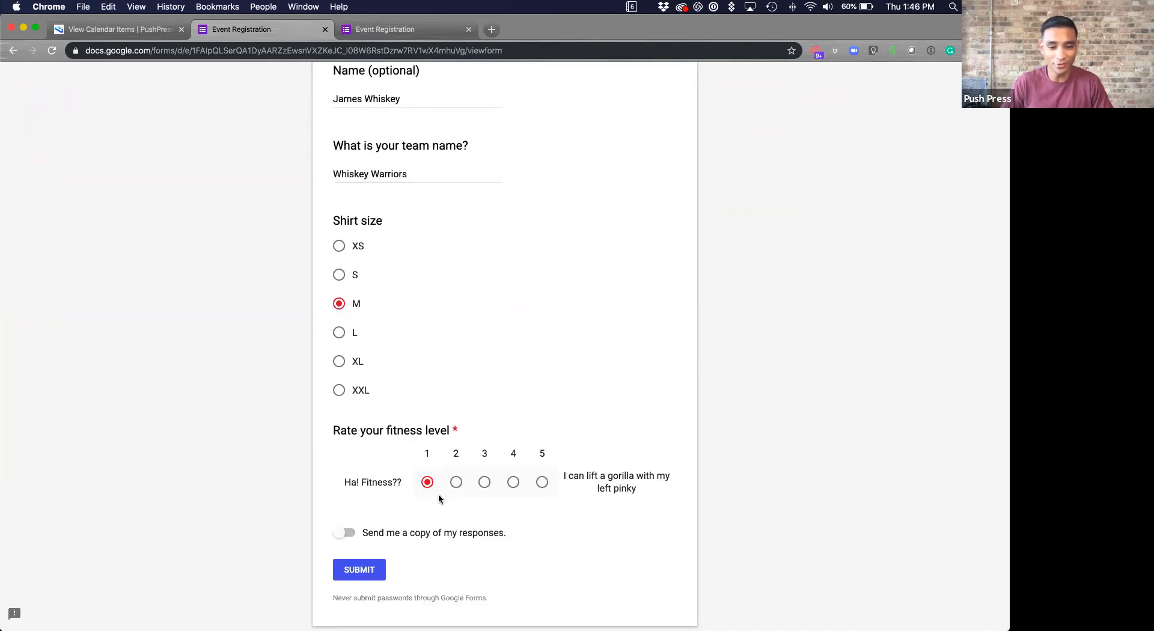
left_click(350, 570)
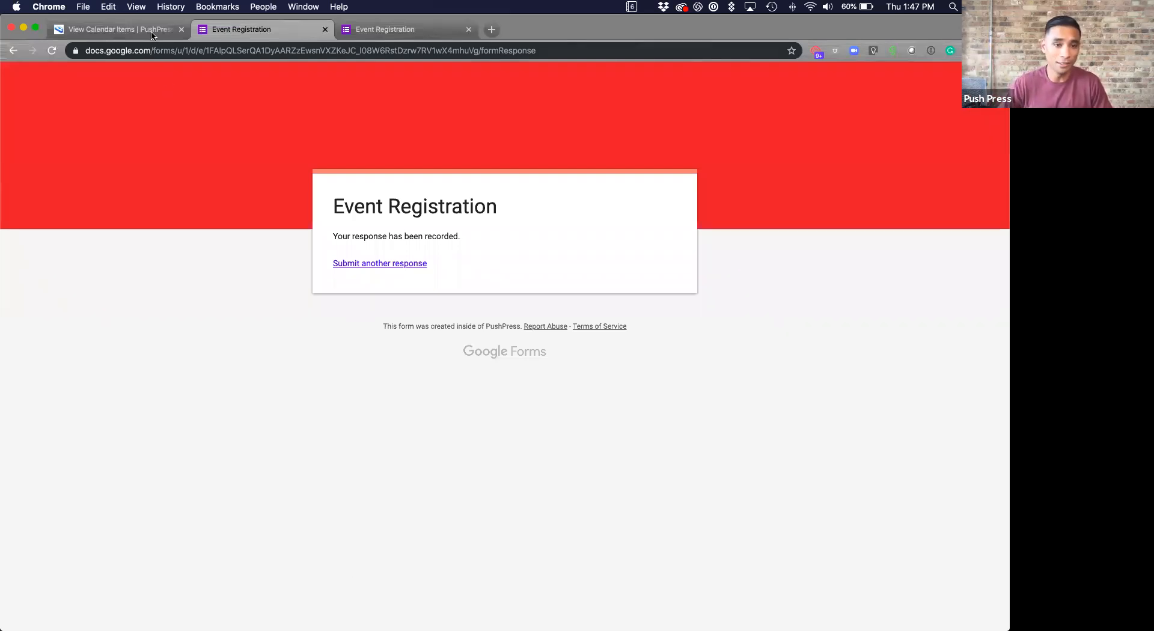
- Reload the Whiskey and WOD event page and review its Reservations table showing the new registrant
key("ctrl+shift+Tab")
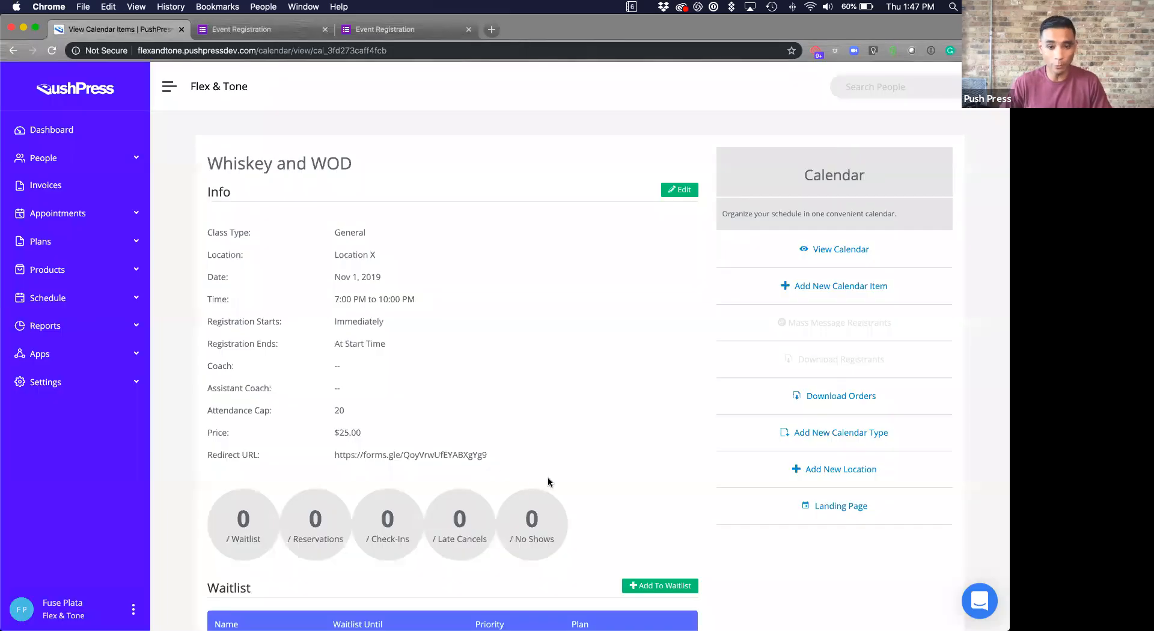
key("super+r")
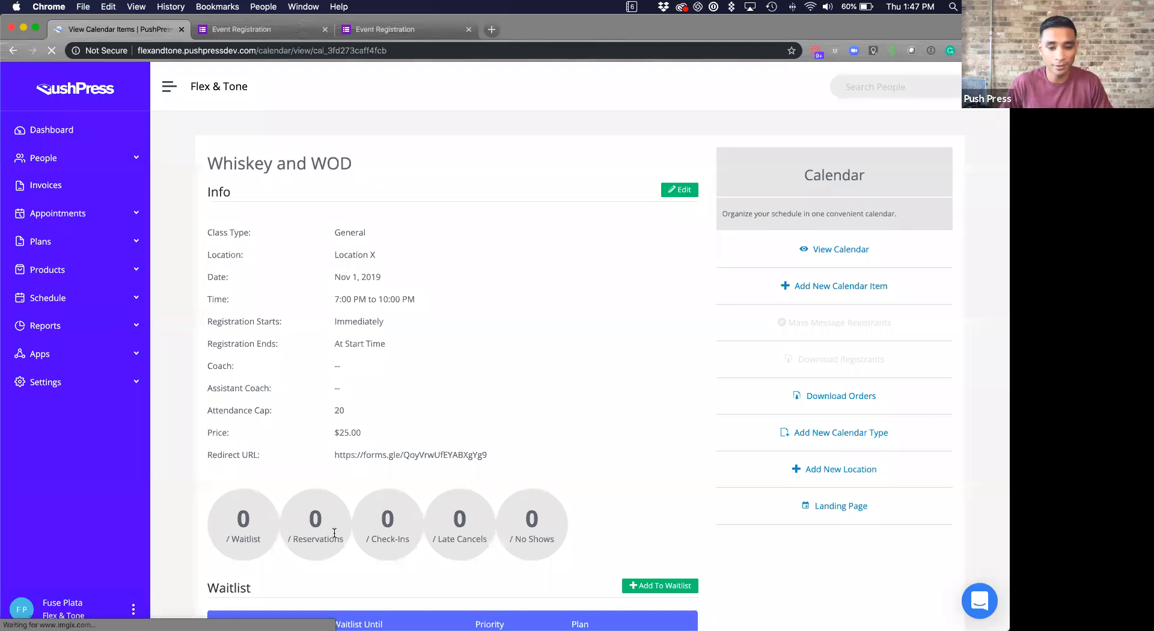
scroll(327, 528, "down", 5)
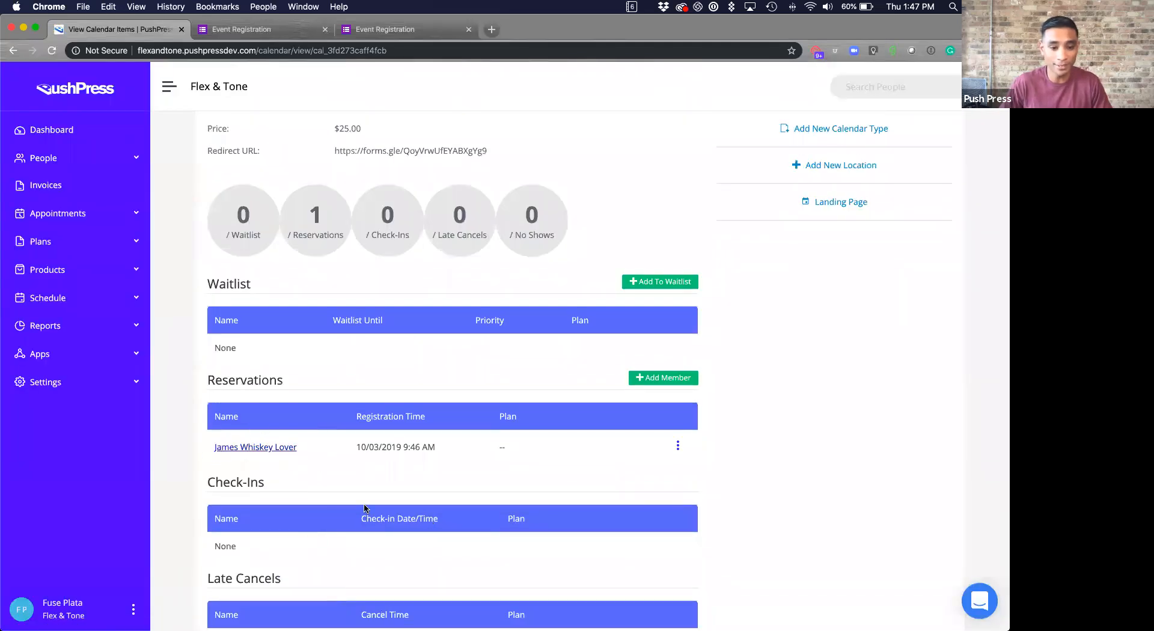
scroll(366, 504, "down", 1)
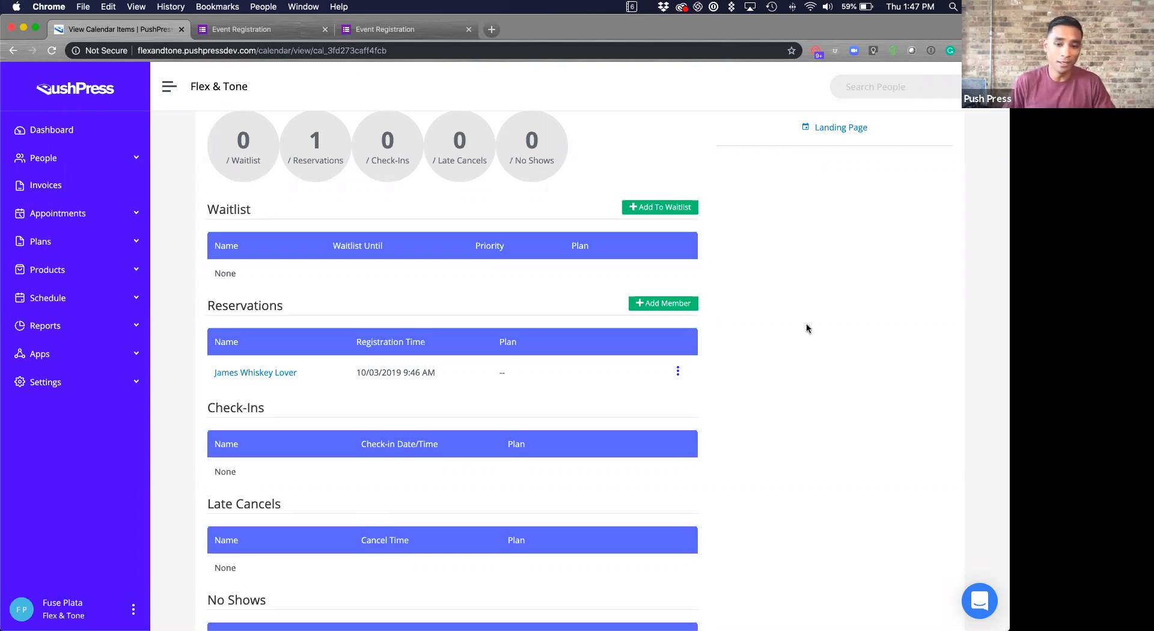
scroll(735, 366, "up", 4)
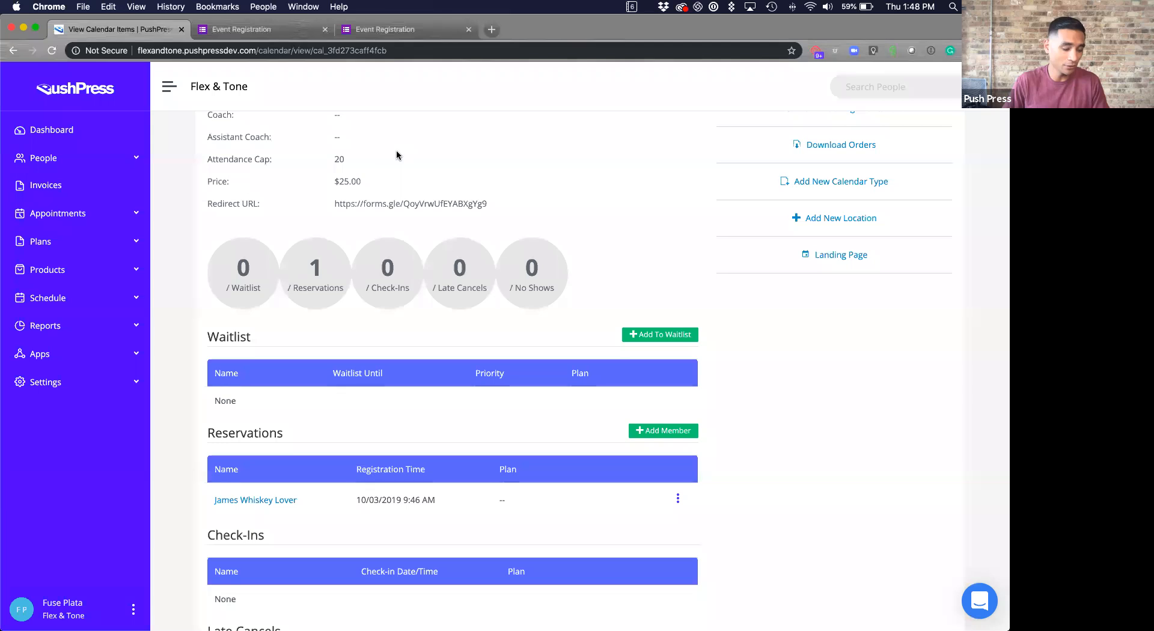
- Check the mirrored phone app's reserved events, which list Whiskey and WOD at $25.00, then return to Chrome
key("ctrl+Up")
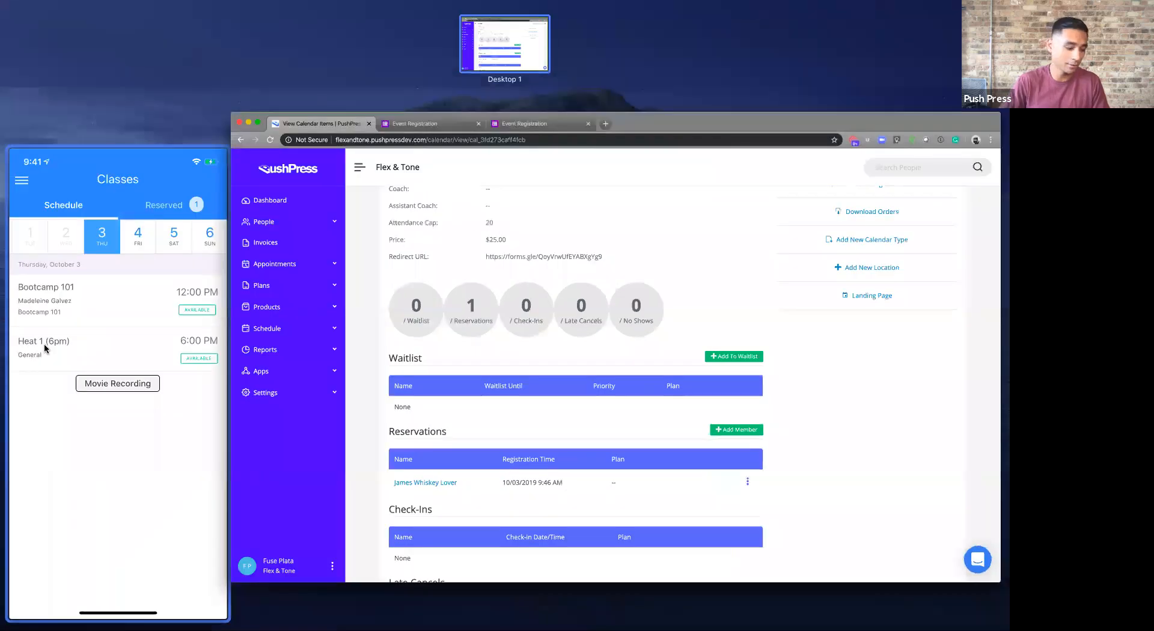
left_click(45, 344)
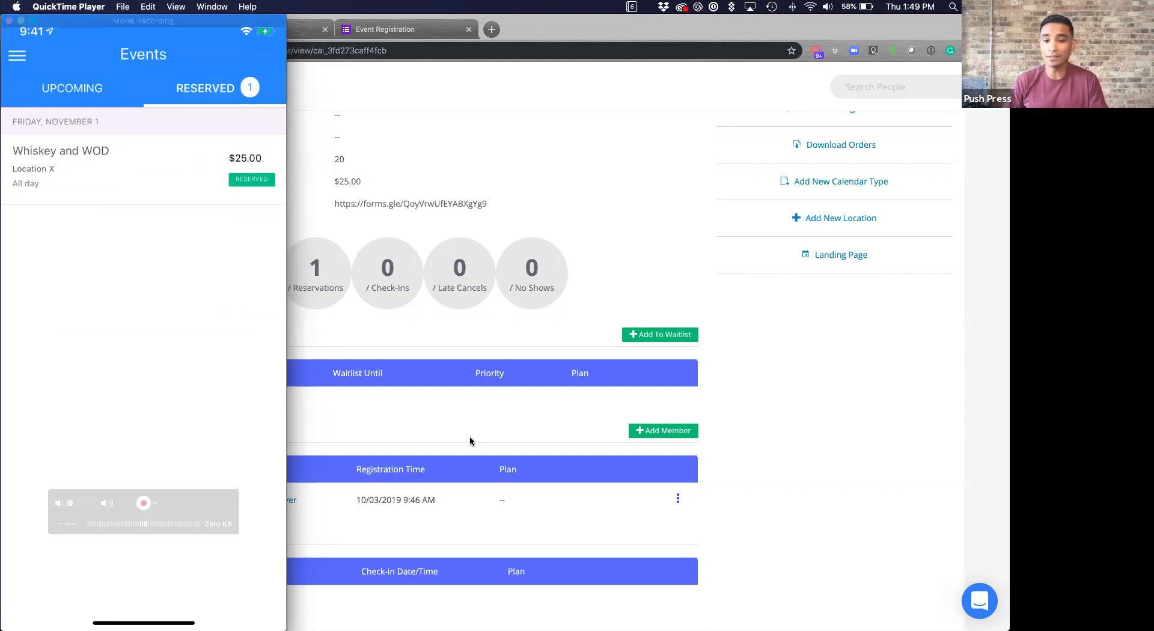
left_click(575, 419)
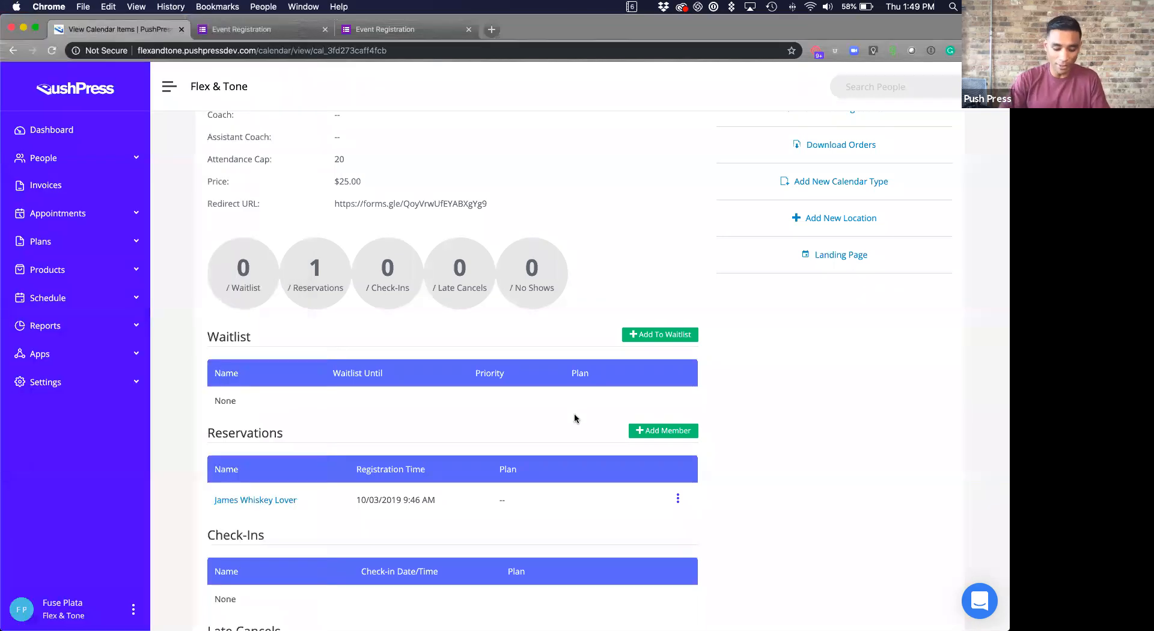
- Reload the Whiskey and WOD event page to refresh its reservation count
key("super+r")
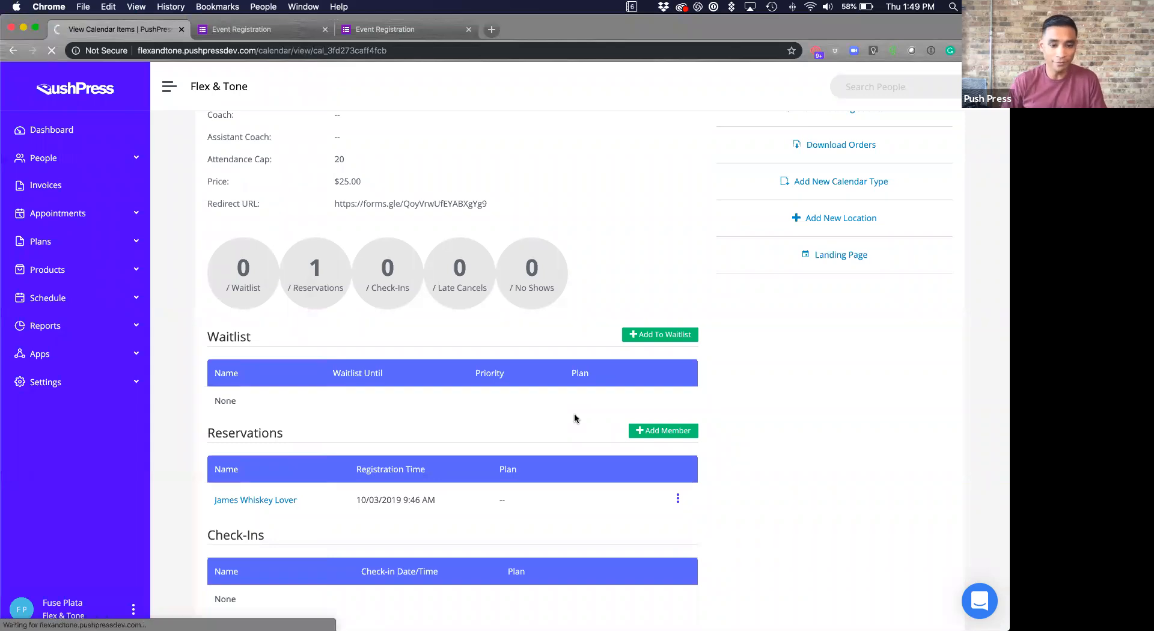